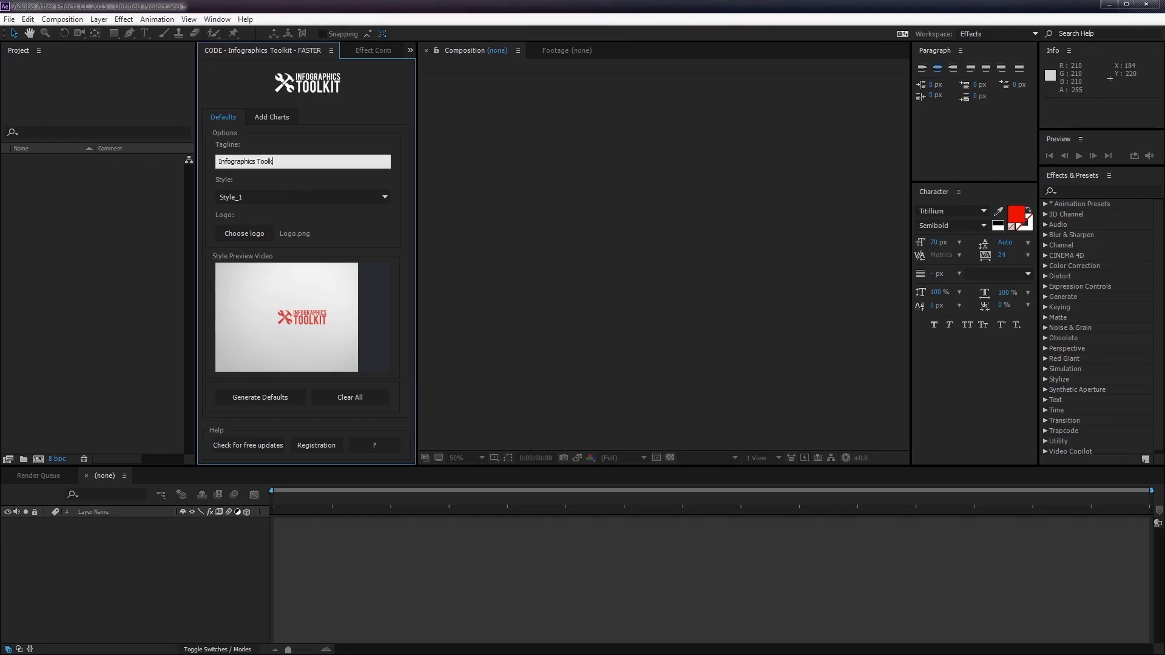
- Generate the toolkit defaults with Logo.png as the logo
{"action": "left_click", "coordinate": [244, 234]}
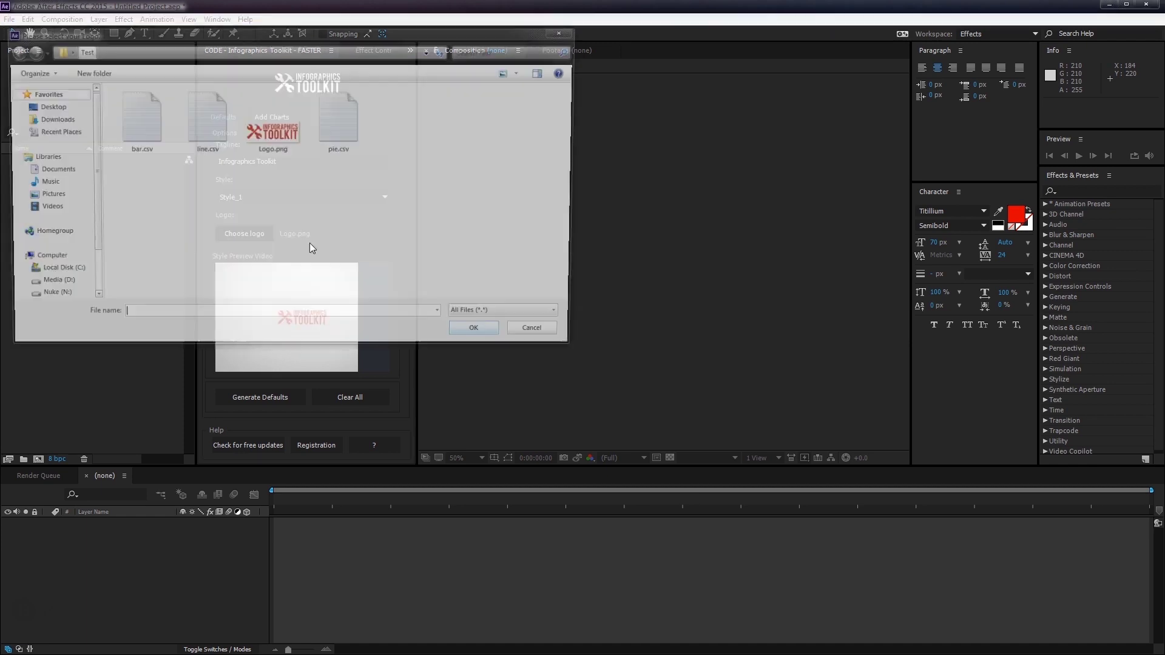
{"action": "double_click", "coordinate": [273, 136]}
{"action": "left_click", "coordinate": [279, 396]}
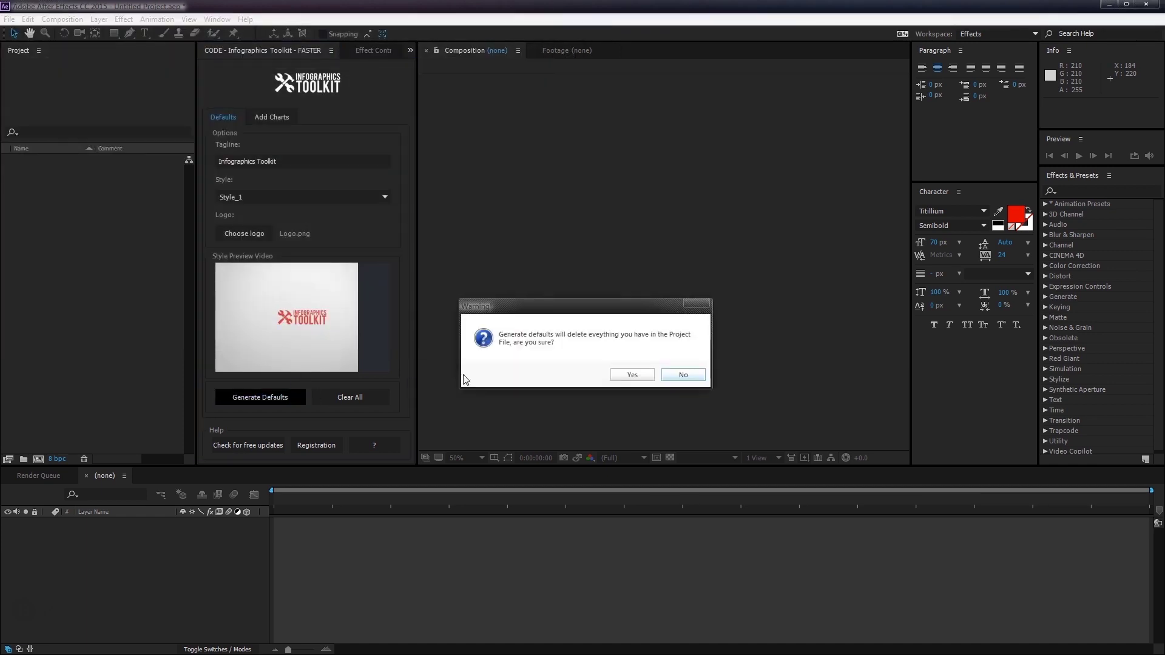
{"action": "left_click", "coordinate": [627, 374]}
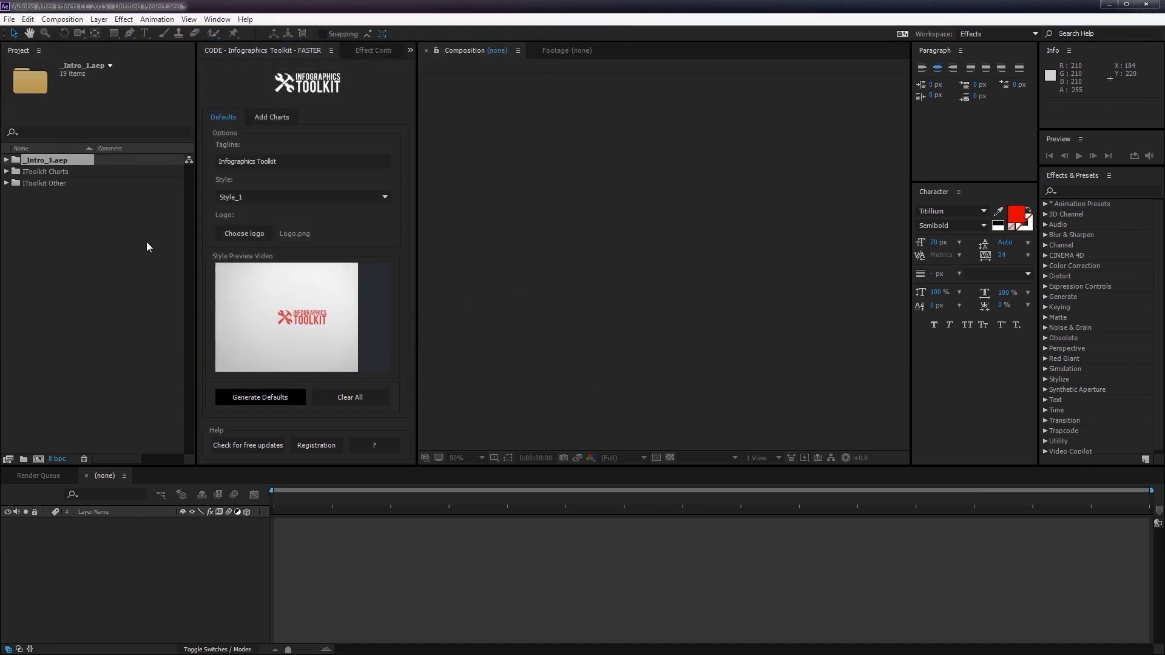
- Clear the chart data grid and load bar.csv into it
{"action": "left_click", "coordinate": [279, 119]}
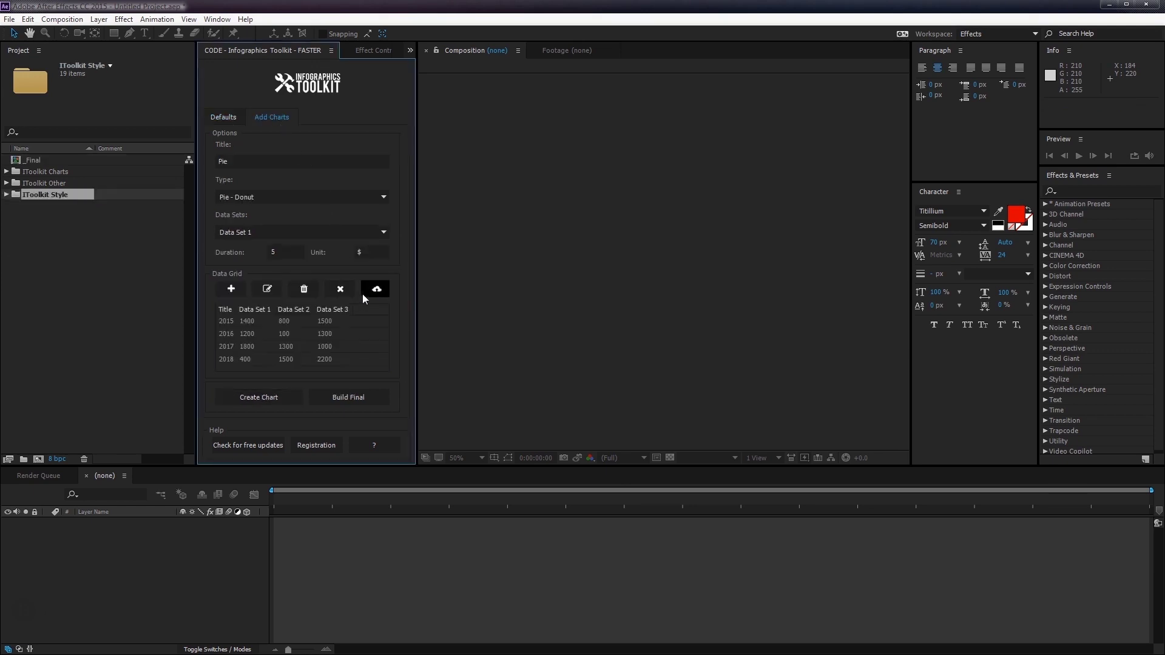
{"action": "left_click", "coordinate": [341, 293]}
{"action": "left_click", "coordinate": [591, 373]}
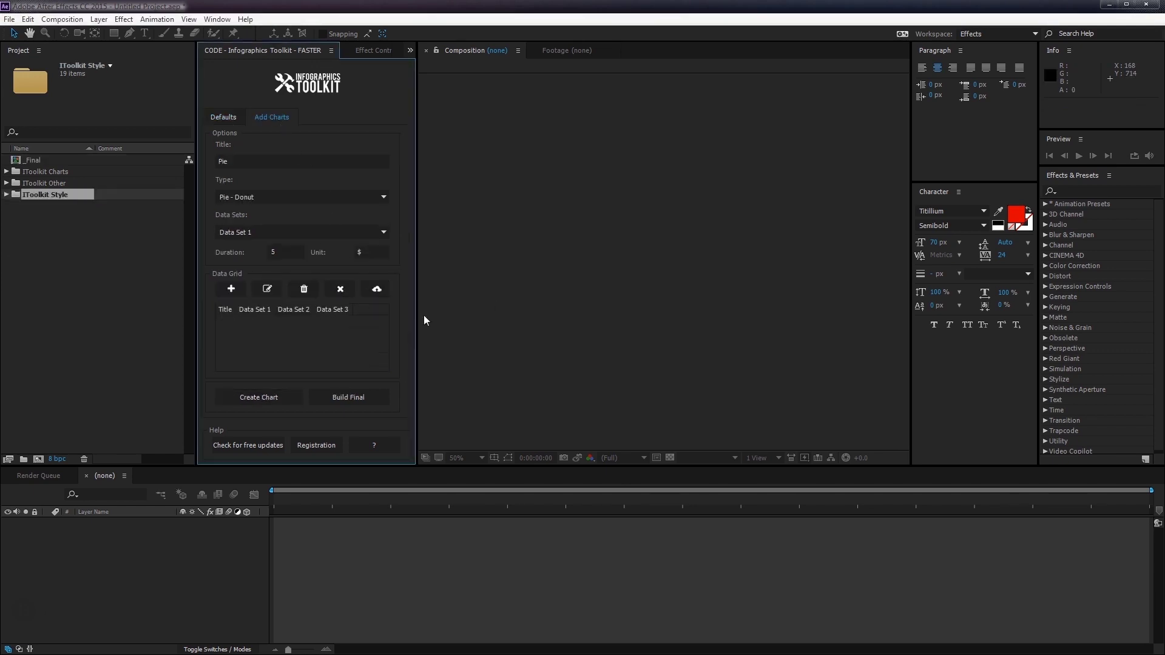
{"action": "left_click", "coordinate": [377, 290]}
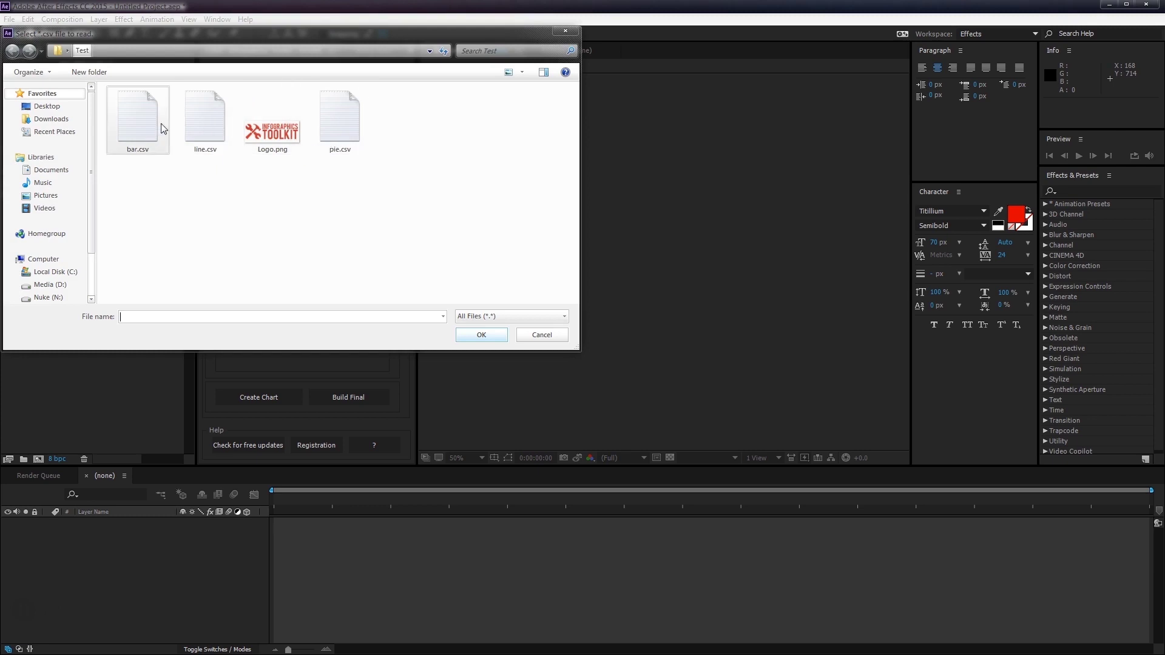
{"action": "double_click", "coordinate": [137, 122]}
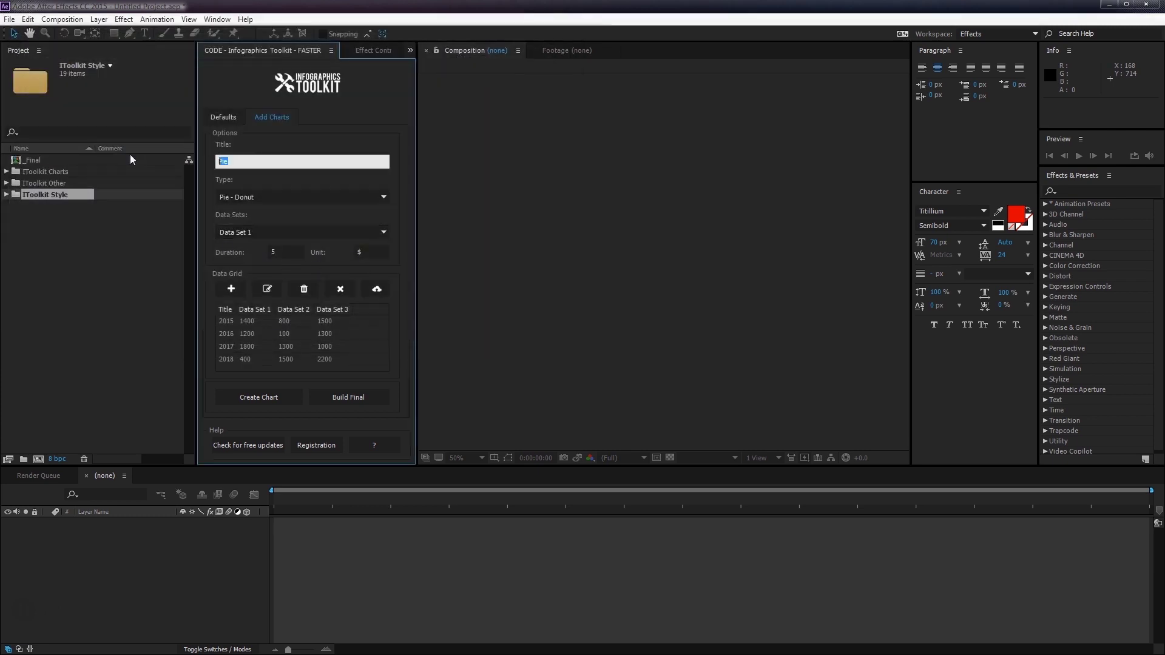
- Create a Bar - Inline chart titled Bar Chart with 3 data sets
{"action": "type", "text": "Bar Chart"}
{"action": "left_click", "coordinate": [301, 197]}
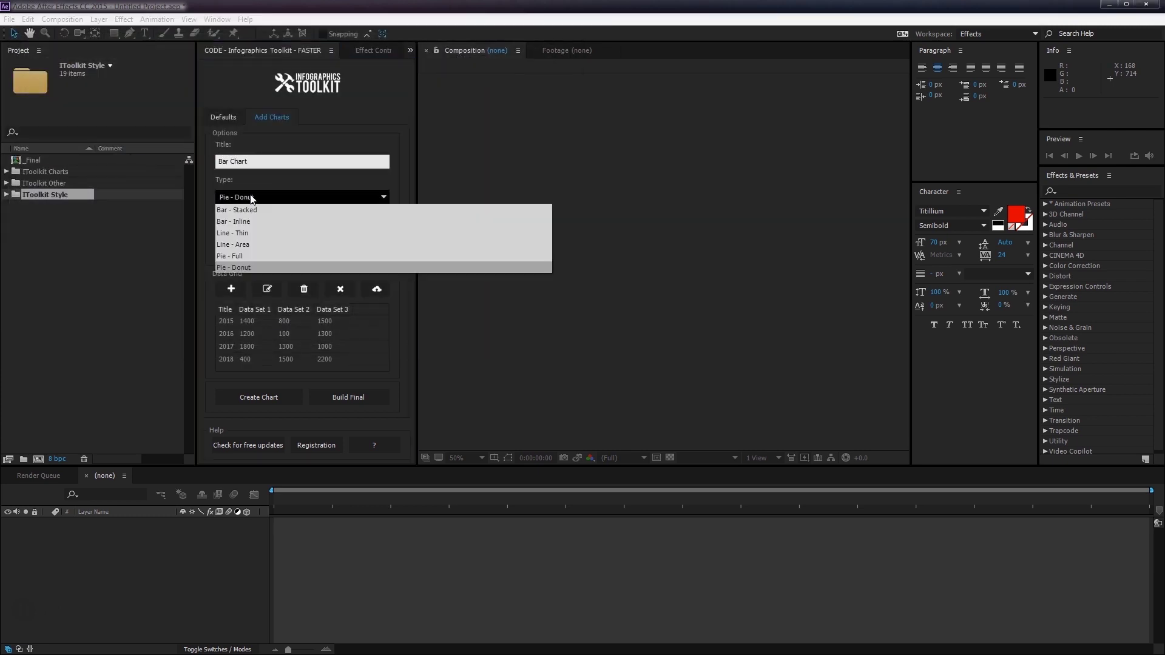
{"action": "left_click", "coordinate": [261, 226]}
{"action": "left_click", "coordinate": [263, 234]}
{"action": "left_click", "coordinate": [251, 269]}
{"action": "left_click", "coordinate": [291, 404]}
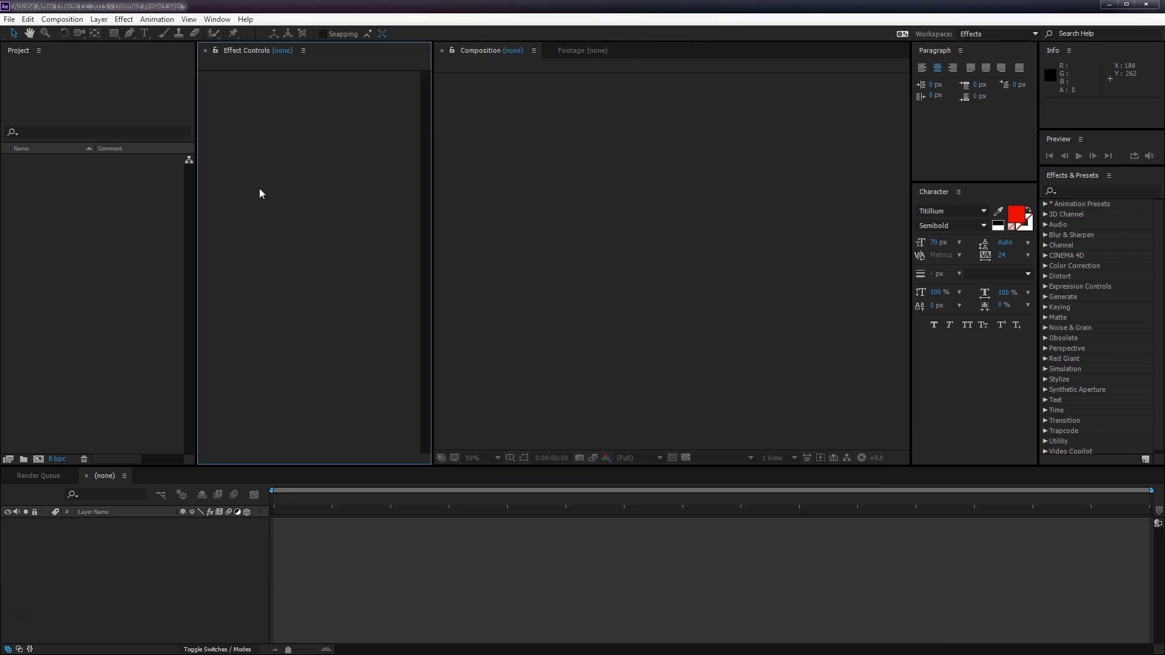
- Reopen the Infographics Toolkit panel, dock it beside Effect Controls, and enlarge the upper panels slightly
{"action": "left_click", "coordinate": [216, 19]}
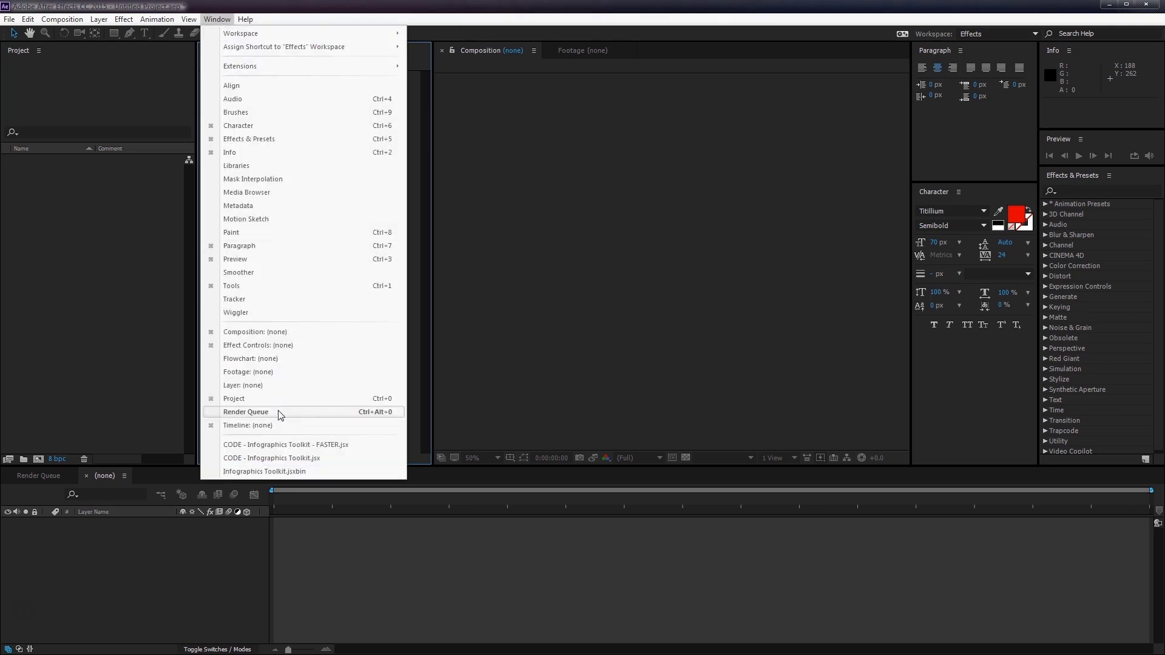
{"action": "left_click", "coordinate": [300, 448]}
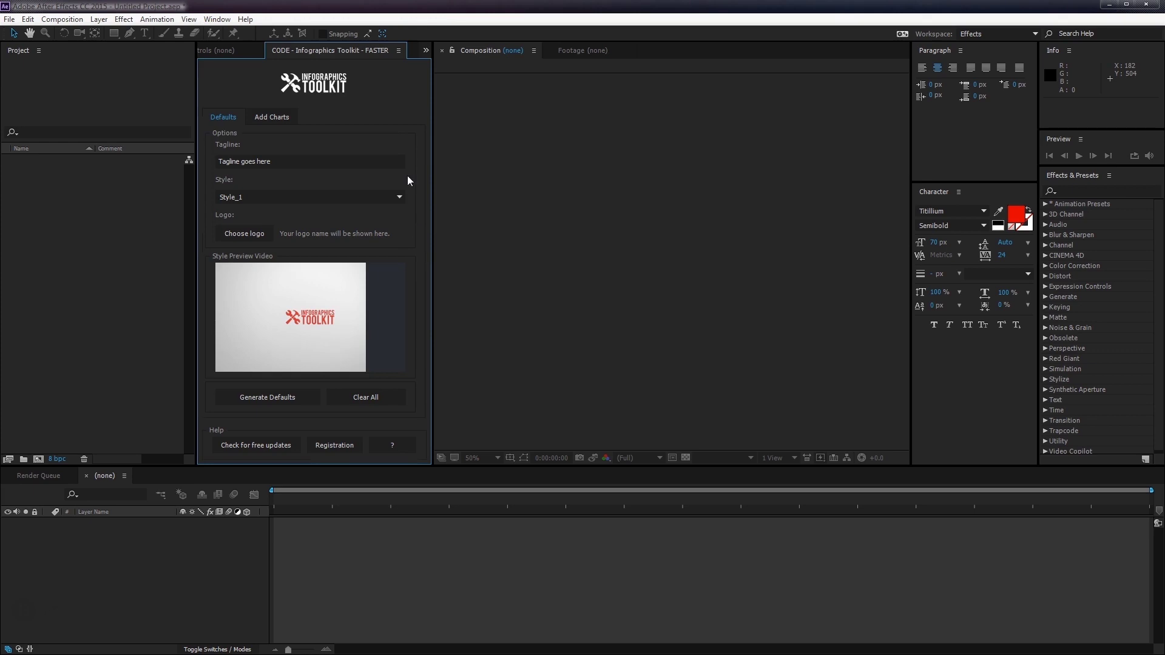
{"action": "left_click_drag", "start_coordinate": [295, 52], "coordinate": [534, 79]}
{"action": "left_click_drag", "start_coordinate": [333, 55], "coordinate": [335, 53]}
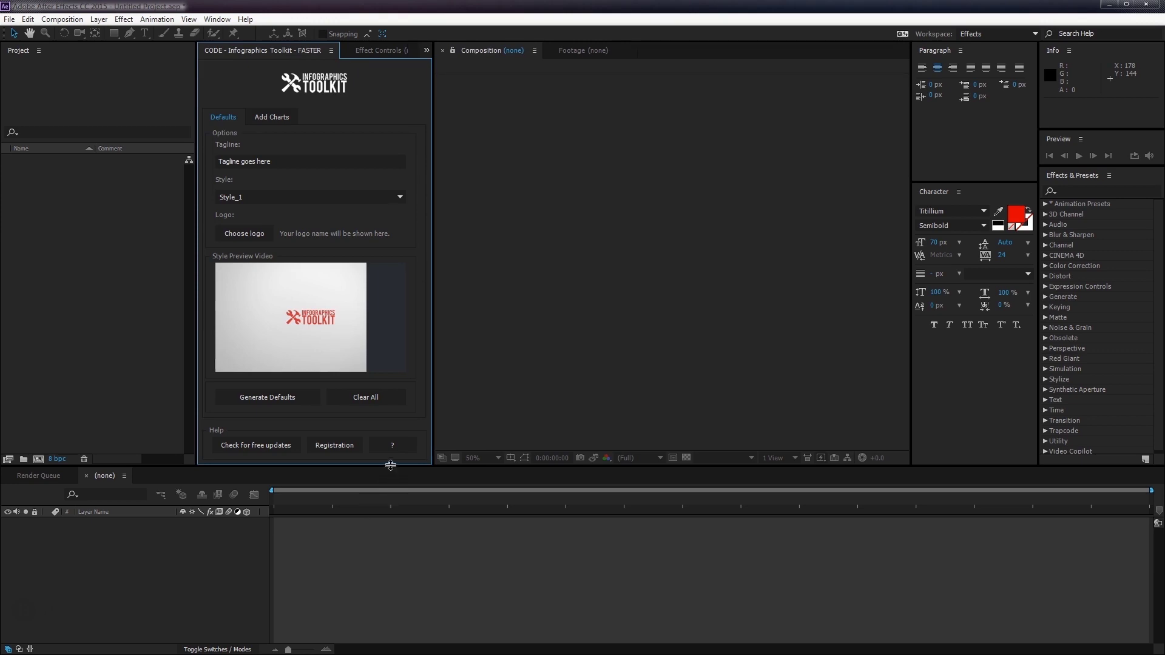
{"action": "left_click_drag", "start_coordinate": [391, 467], "coordinate": [392, 473]}
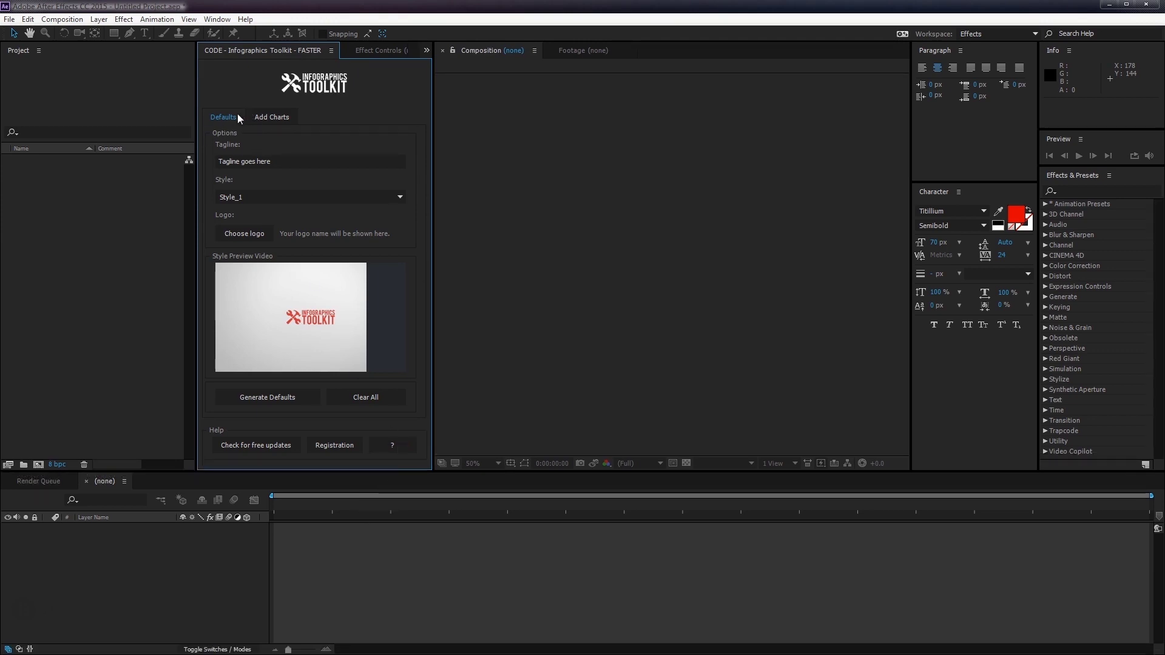
- Look over the Add Charts options, ending back on the Defaults settings
{"action": "left_click", "coordinate": [271, 118]}
{"action": "left_click", "coordinate": [219, 119]}
{"action": "left_click", "coordinate": [281, 120]}
{"action": "left_click", "coordinate": [242, 119]}
- Set the tagline to aescripts and pick Style_4 after previewing Style_2 and Style_3
{"action": "left_click", "coordinate": [306, 160]}
{"action": "key", "text": "BackSpace"}
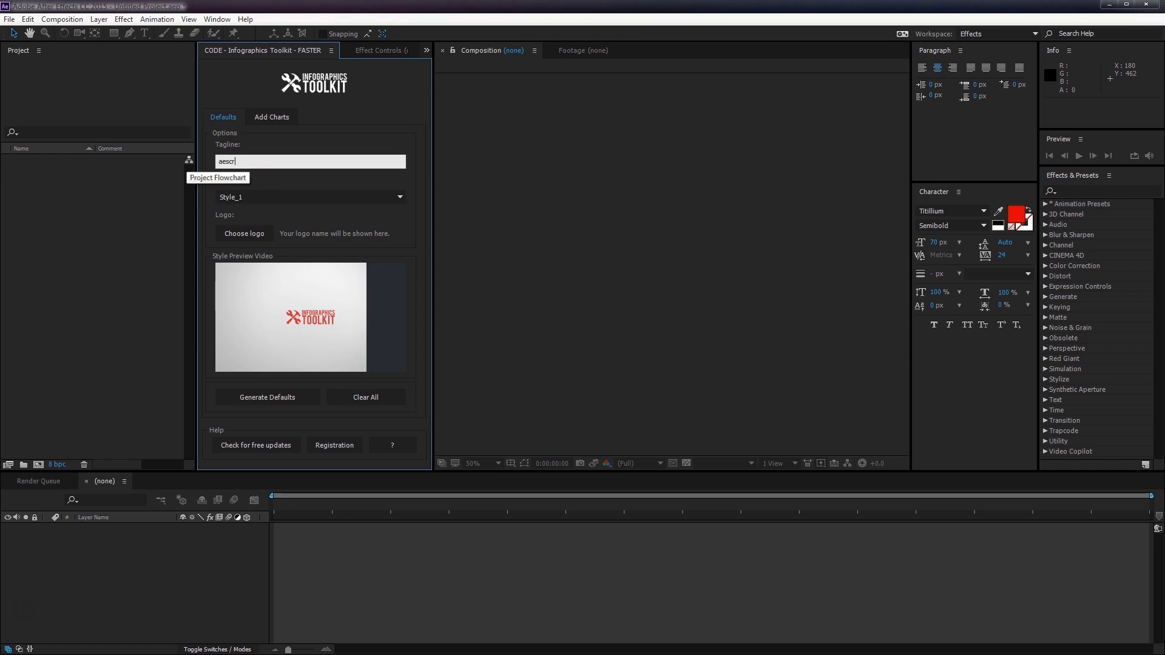
{"action": "left_click", "coordinate": [267, 197]}
{"action": "left_click", "coordinate": [251, 222]}
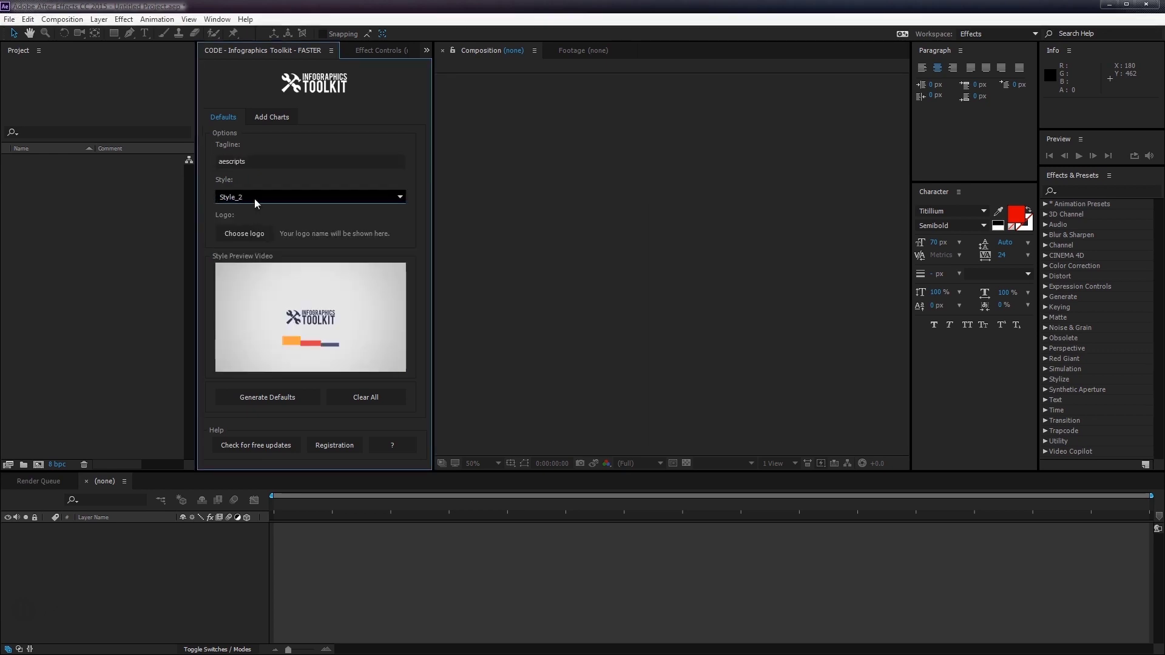
{"action": "left_click", "coordinate": [255, 200]}
{"action": "left_click", "coordinate": [256, 233]}
{"action": "left_click", "coordinate": [257, 199]}
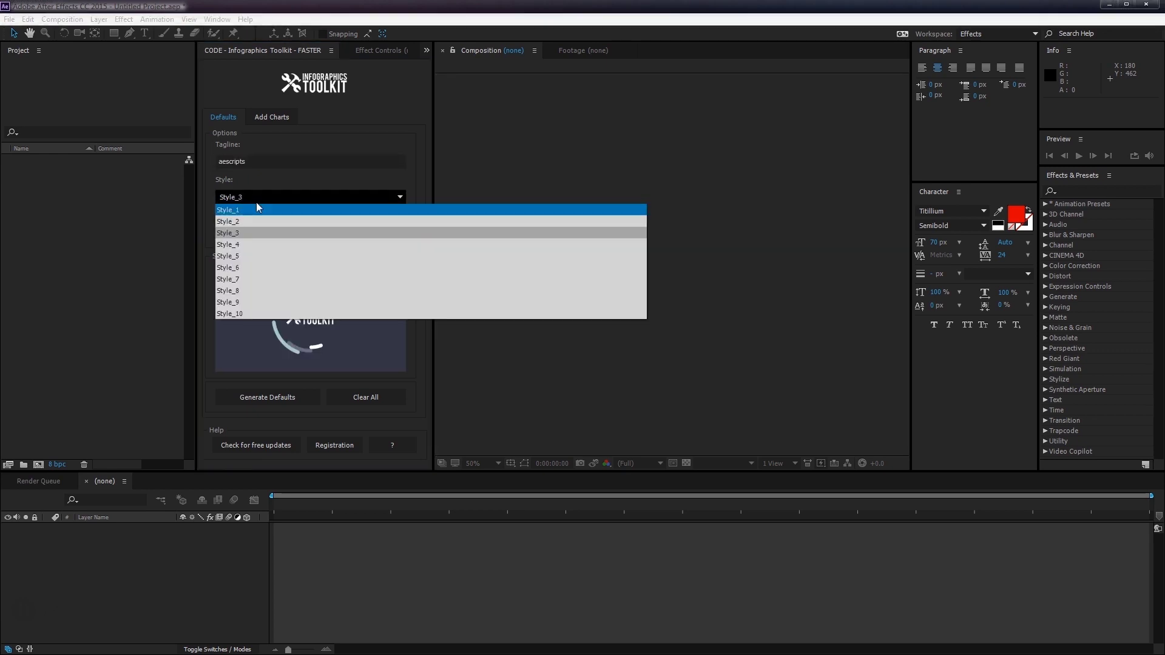
{"action": "left_click", "coordinate": [251, 244]}
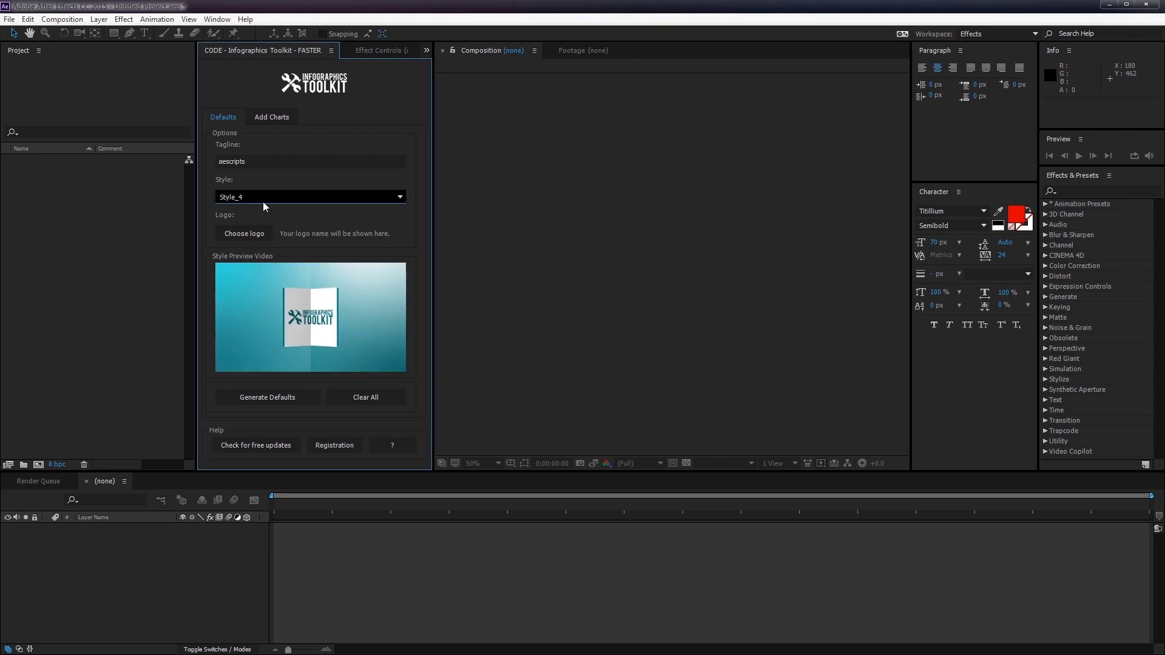
{"action": "left_click", "coordinate": [254, 200]}
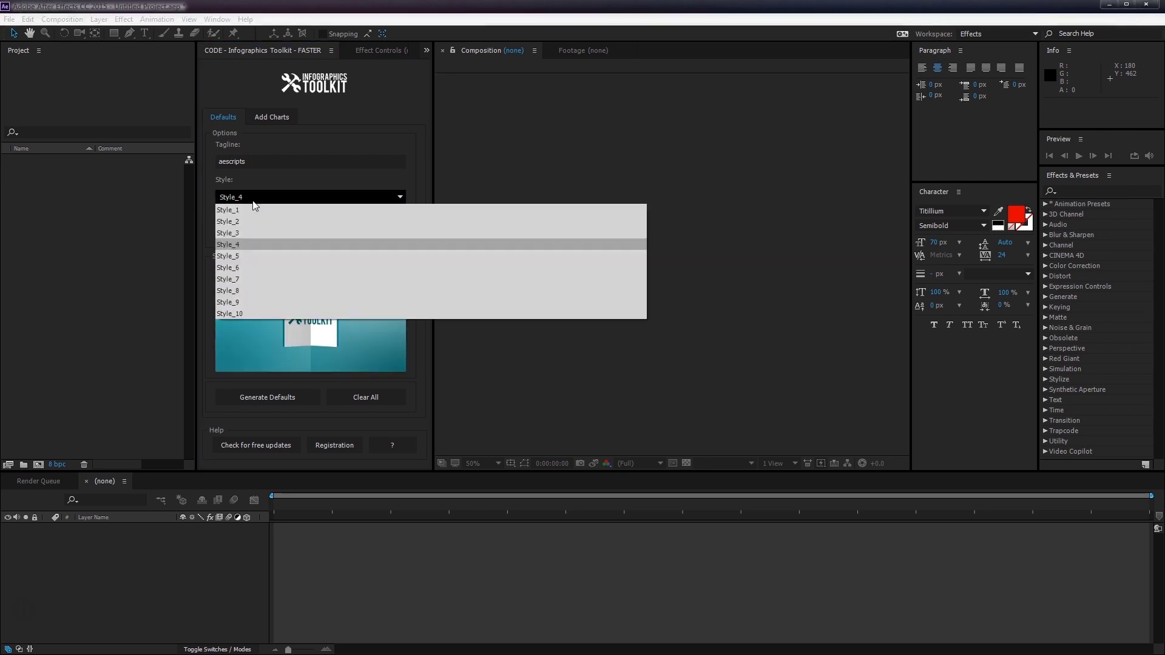
{"action": "left_click", "coordinate": [302, 184]}
- Choose Logo.png as the logo and start generating the defaults
{"action": "left_click", "coordinate": [258, 231]}
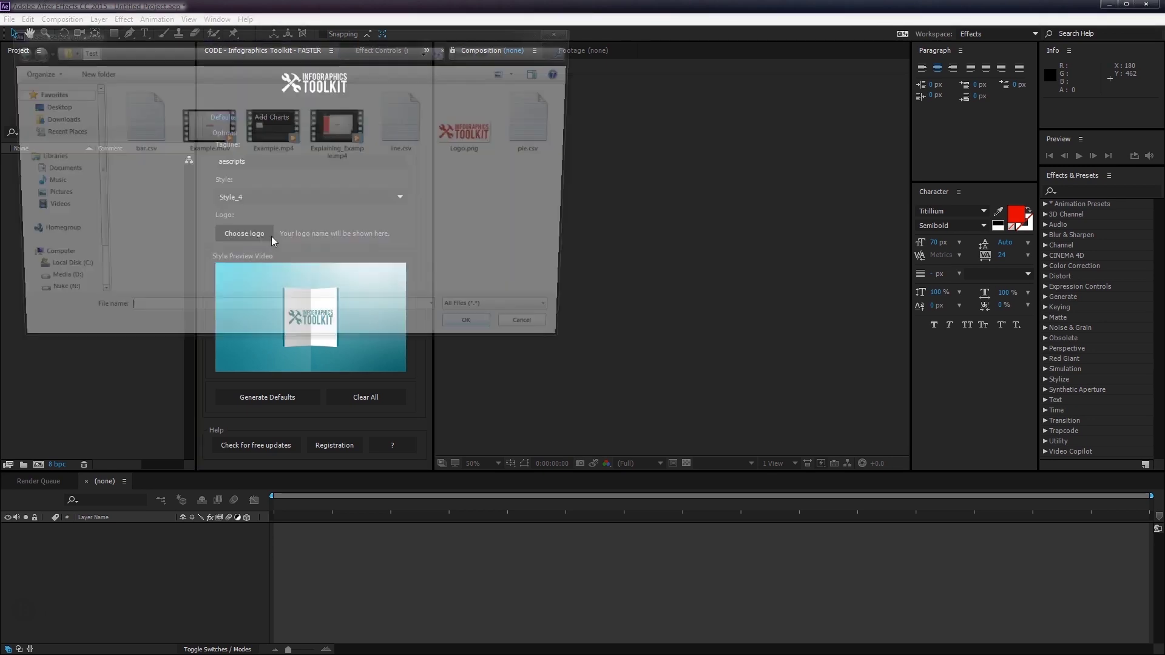
{"action": "double_click", "coordinate": [474, 130]}
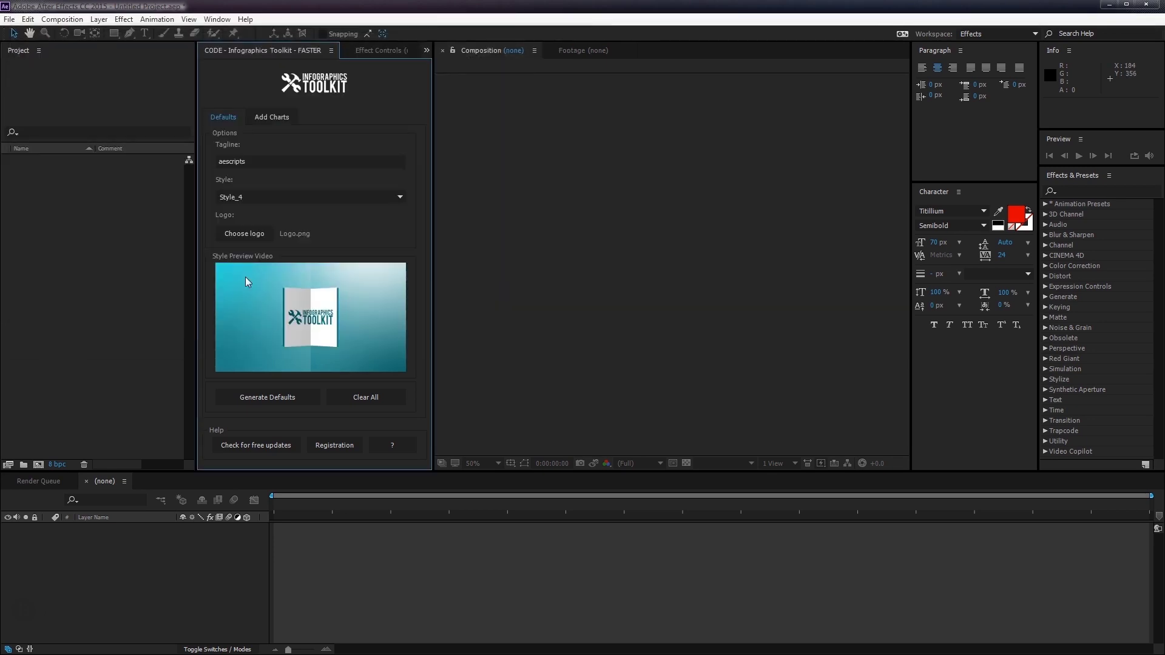
{"action": "left_click", "coordinate": [283, 401]}
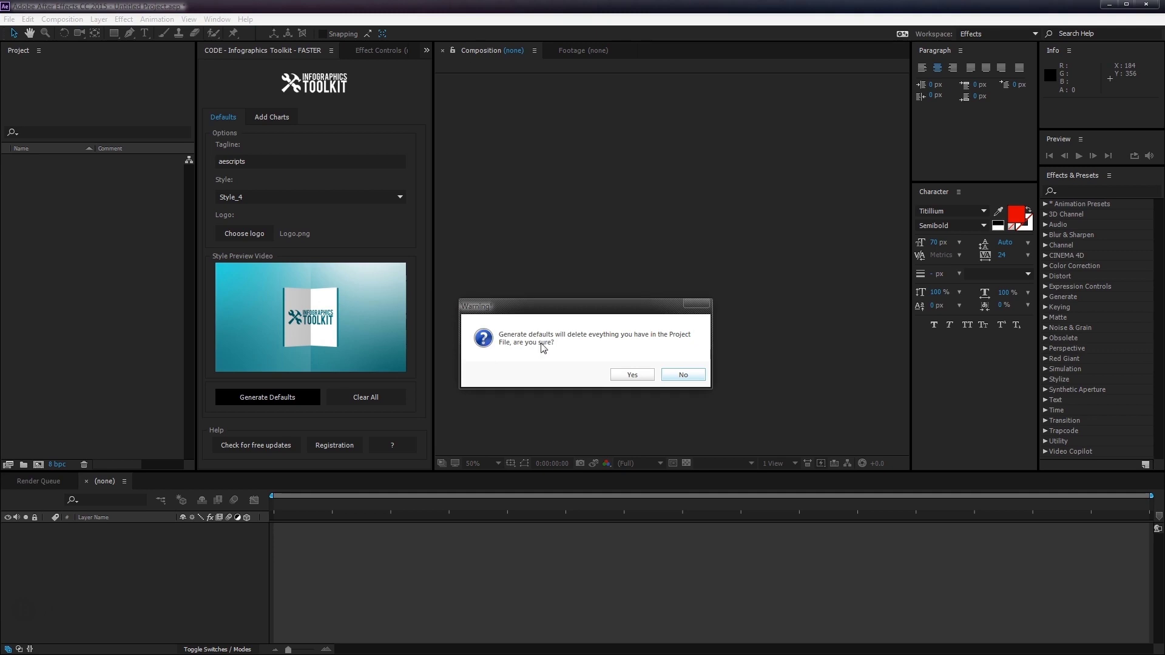
- Confirm the defaults, open the _Final composition and preview it to about 3 seconds
{"action": "left_click", "coordinate": [631, 374]}
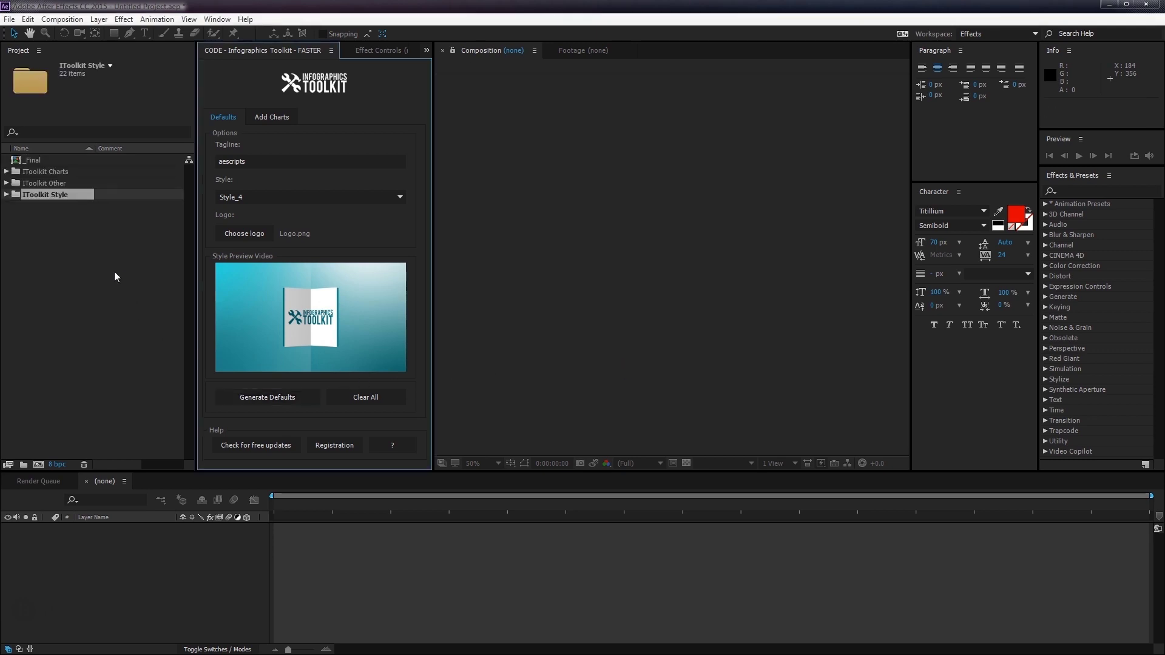
{"action": "left_click", "coordinate": [47, 162]}
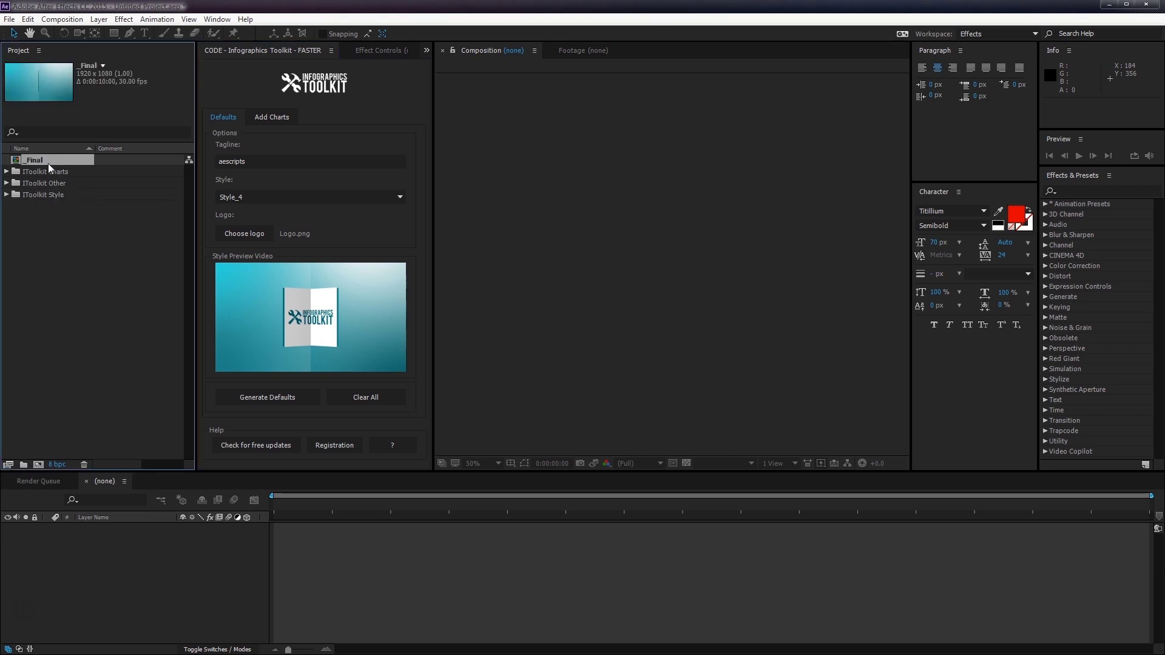
{"action": "double_click", "coordinate": [52, 161]}
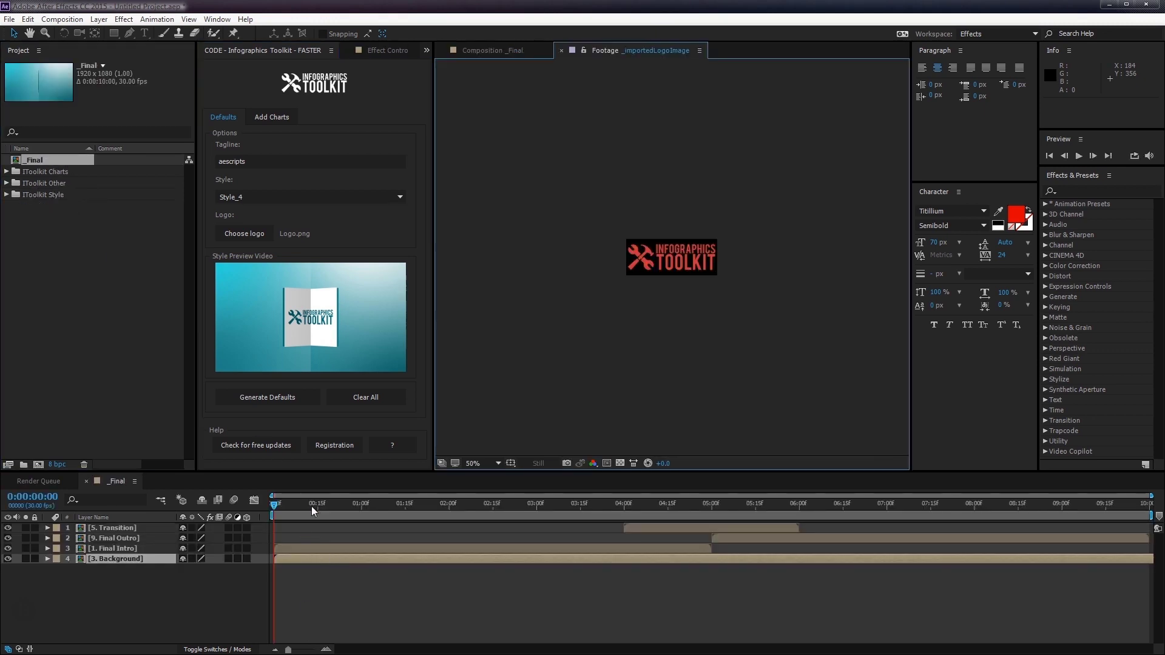
{"action": "left_click_drag", "start_coordinate": [313, 509], "coordinate": [571, 548]}
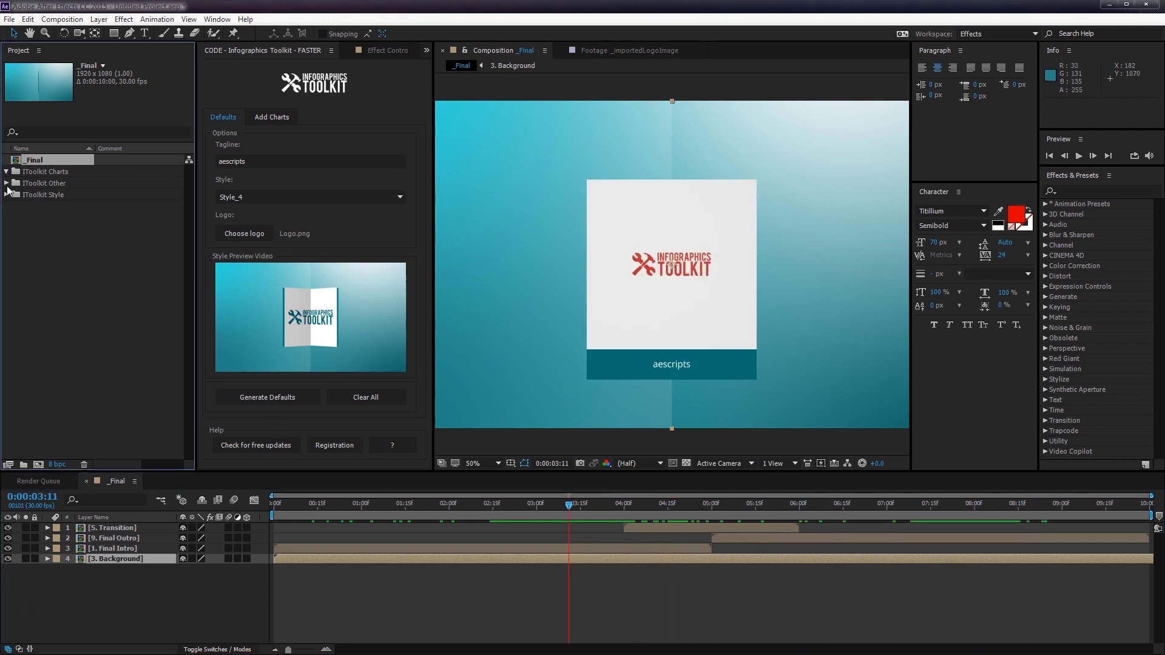
- Browse the IToolkit folders and inspect the Style comps, from Final Intro through Final Outro
{"action": "left_click", "coordinate": [48, 173]}
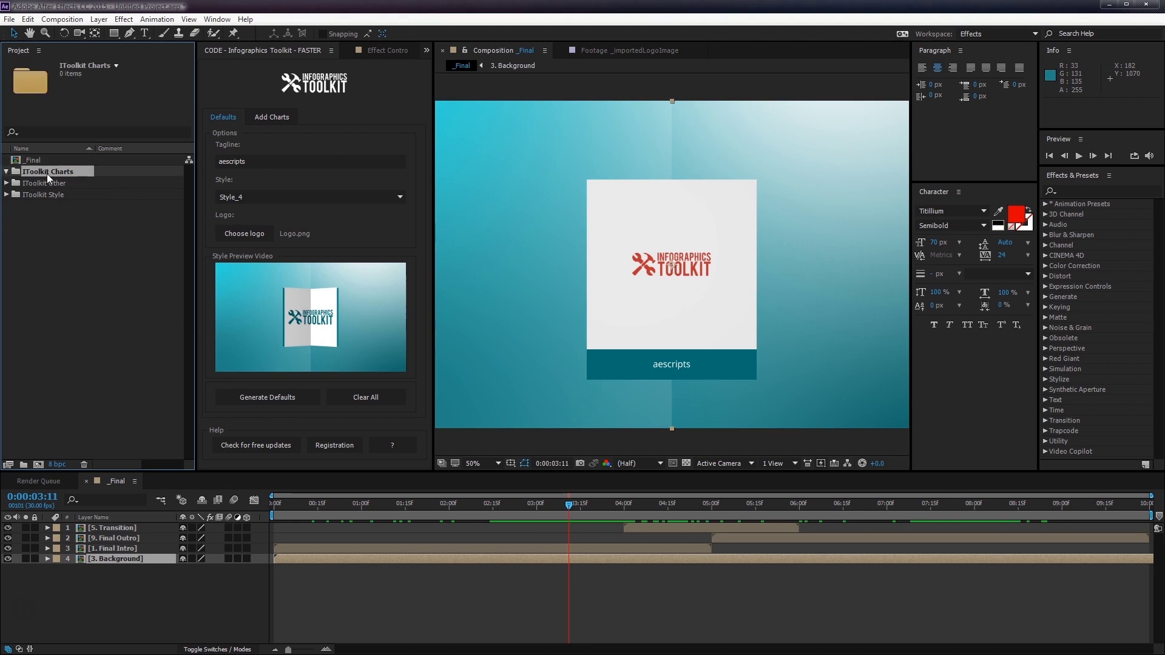
{"action": "left_click", "coordinate": [5, 171]}
{"action": "left_click", "coordinate": [6, 183]}
{"action": "left_click", "coordinate": [6, 184]}
{"action": "left_click", "coordinate": [6, 194]}
{"action": "left_click", "coordinate": [51, 196]}
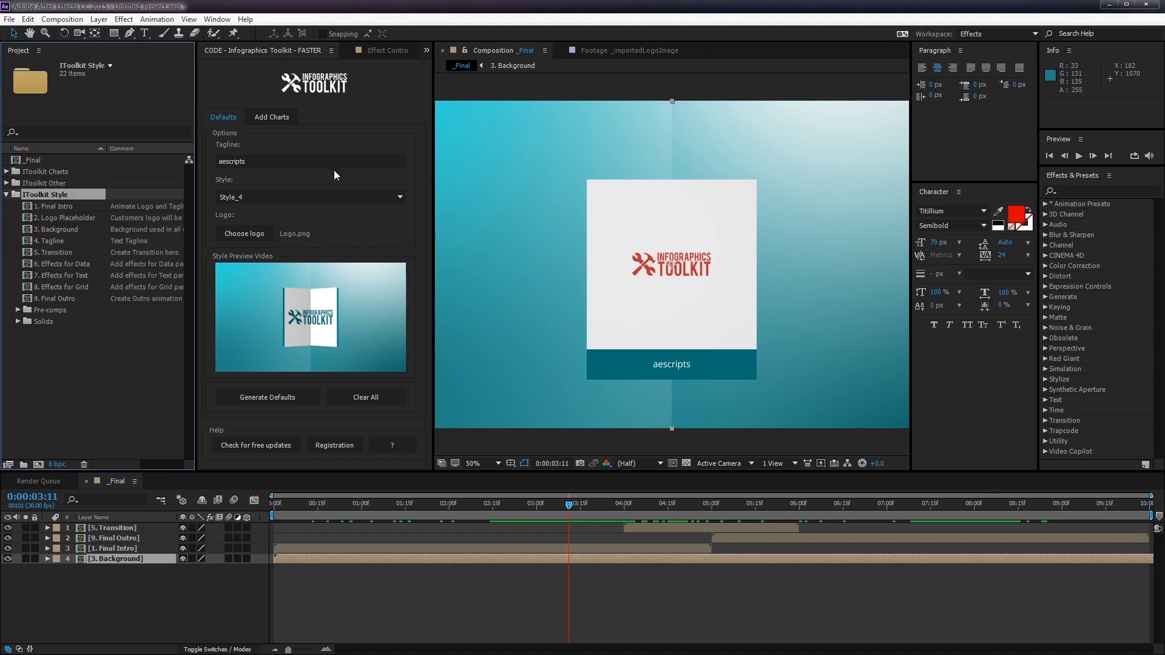
{"action": "left_click", "coordinate": [68, 207]}
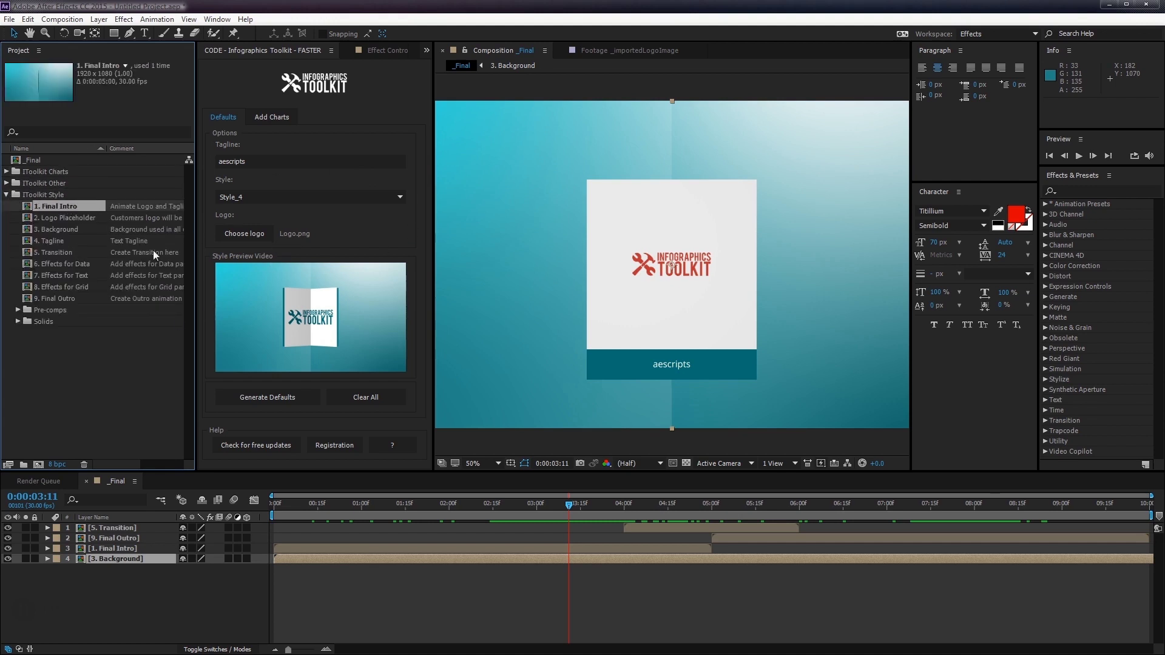
{"action": "left_click", "coordinate": [77, 218]}
{"action": "left_click", "coordinate": [67, 228]}
{"action": "left_click", "coordinate": [71, 240]}
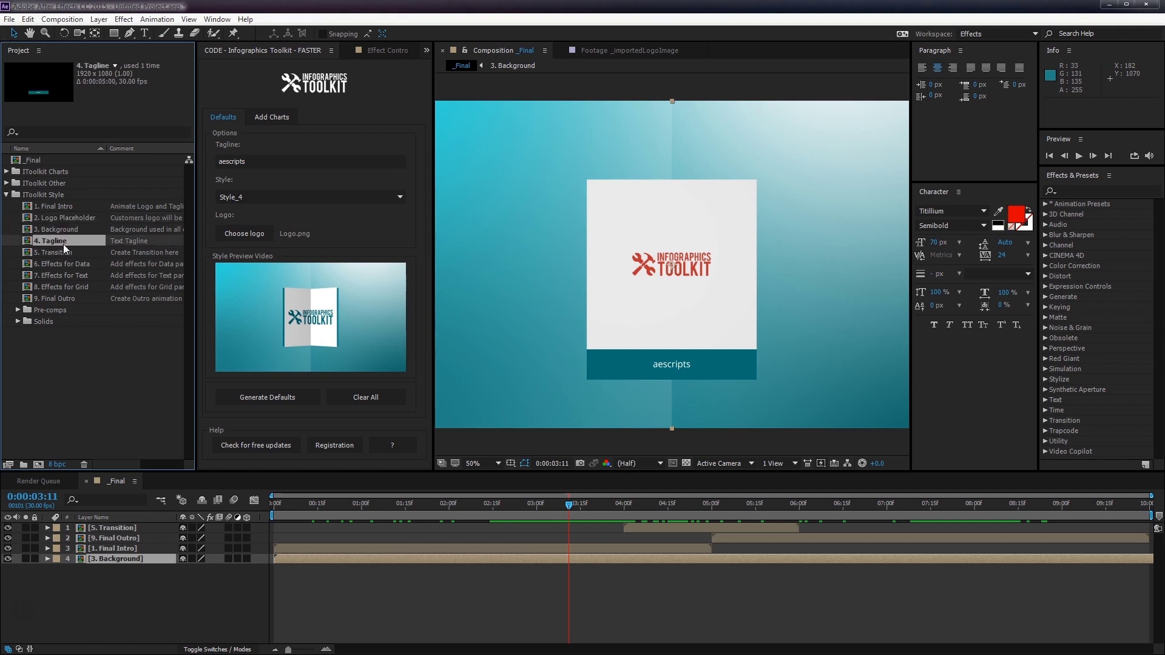
{"action": "left_click", "coordinate": [62, 253]}
{"action": "left_click", "coordinate": [59, 299]}
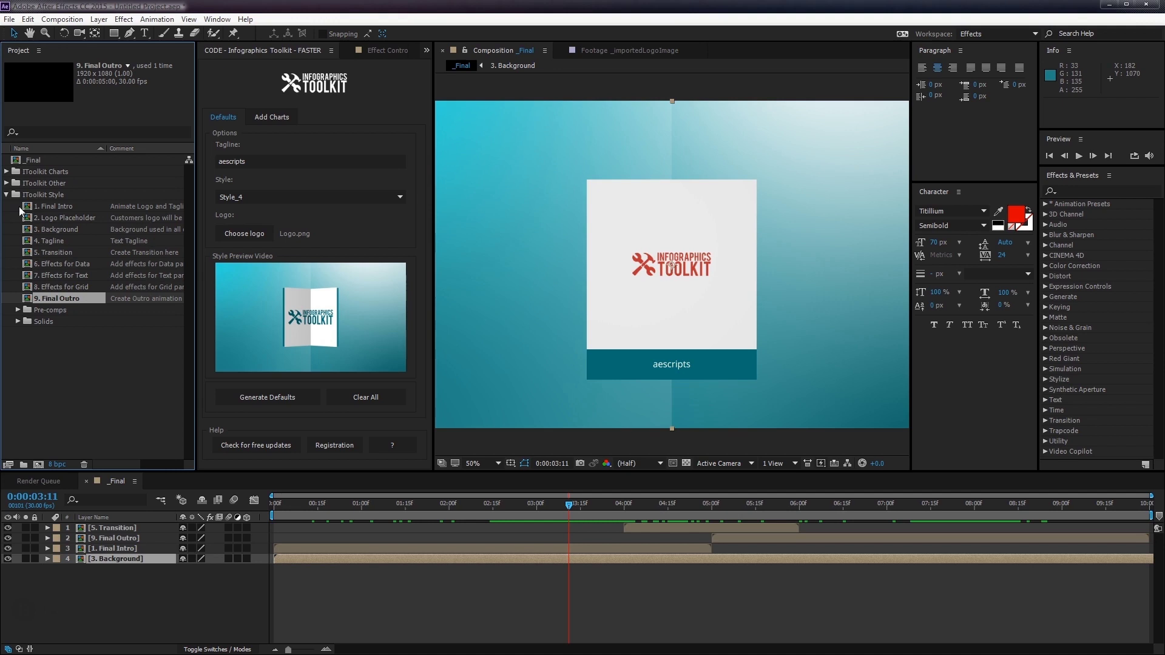
{"action": "left_click", "coordinate": [7, 195]}
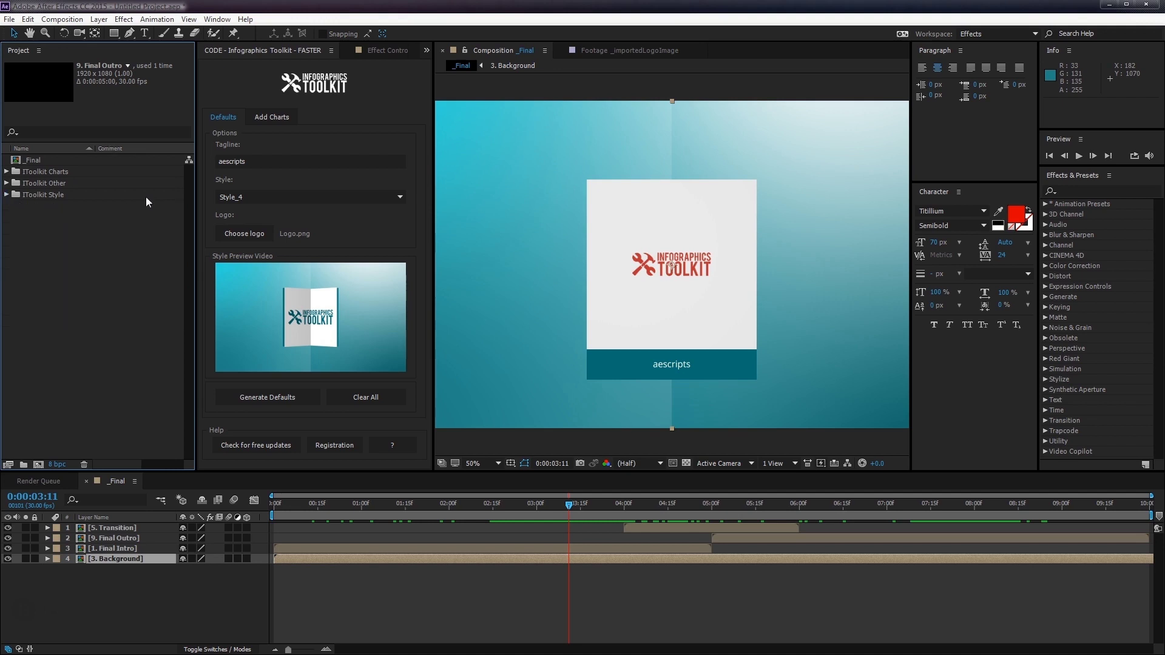
- Title the chart Bar Chart Example, type Bar - Inline, duration 6 and unit USD
{"action": "left_click", "coordinate": [271, 118]}
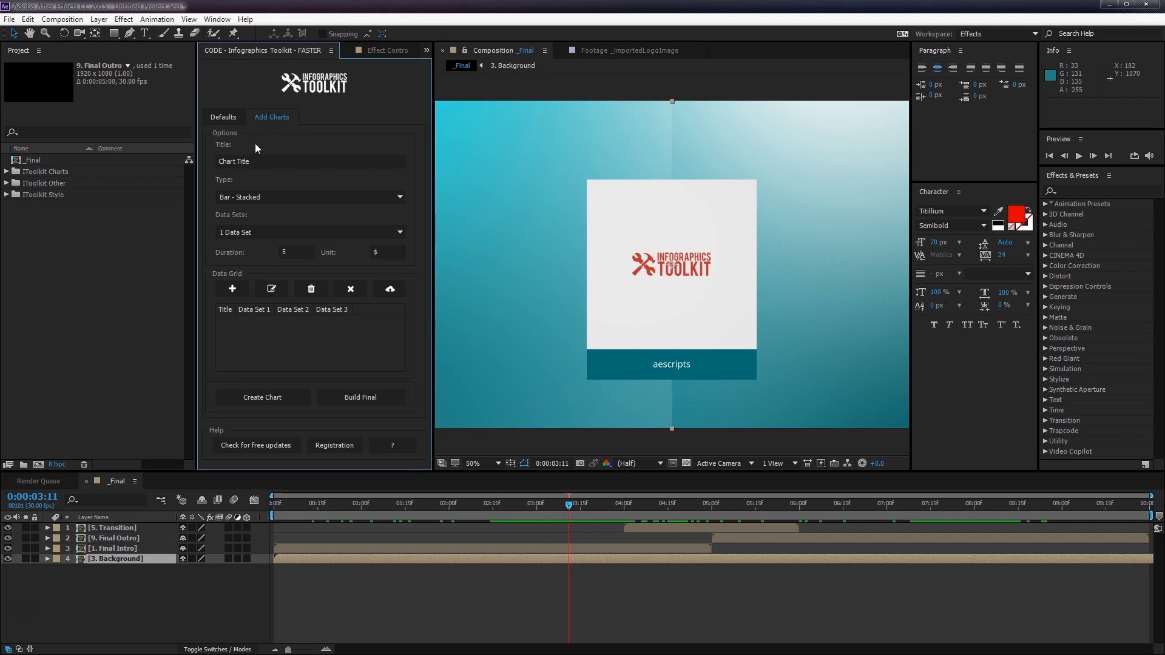
{"action": "left_click", "coordinate": [304, 159]}
{"action": "type", "text": "Bar Chart Example"}
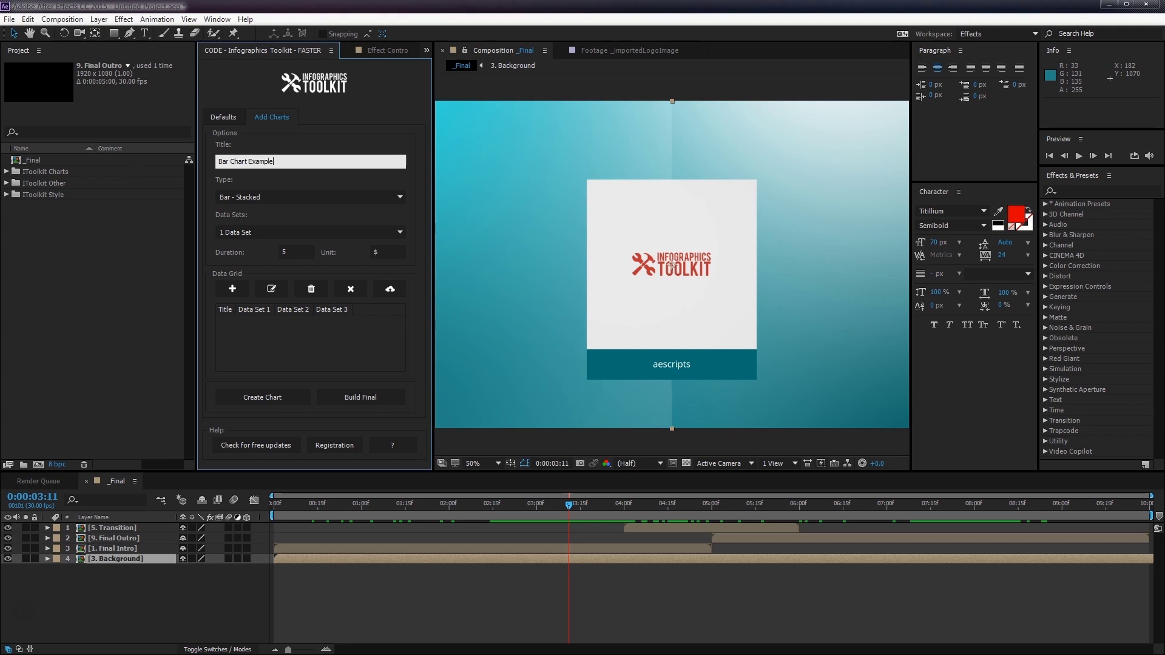
{"action": "left_click", "coordinate": [268, 199]}
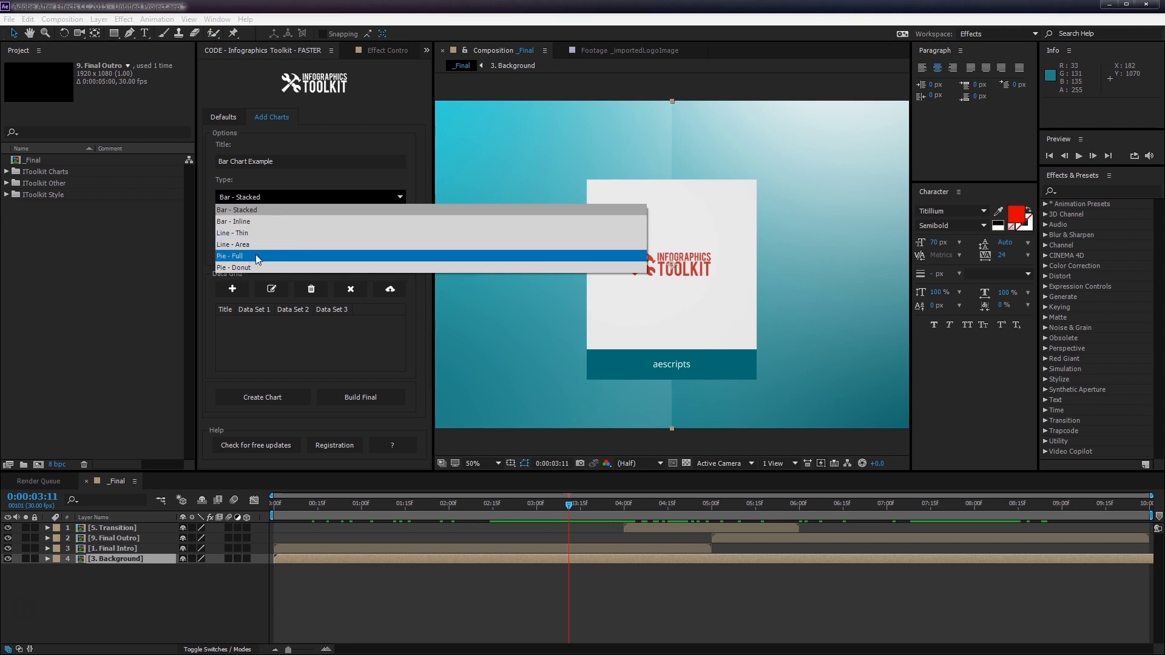
{"action": "left_click", "coordinate": [249, 221]}
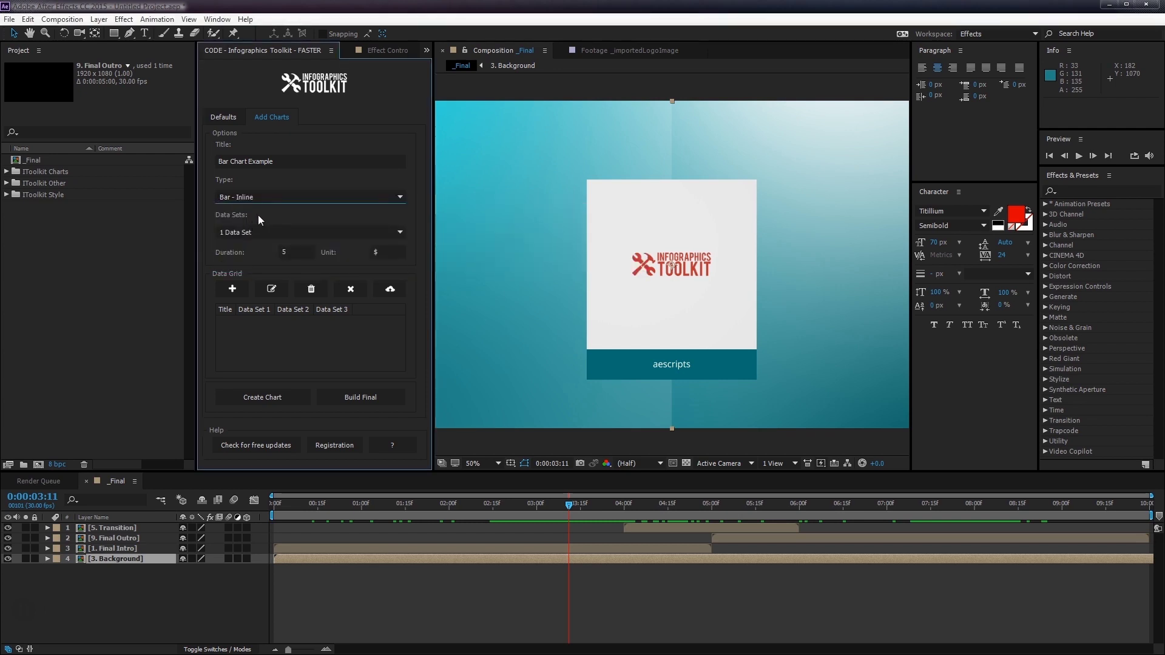
{"action": "left_click", "coordinate": [297, 252]}
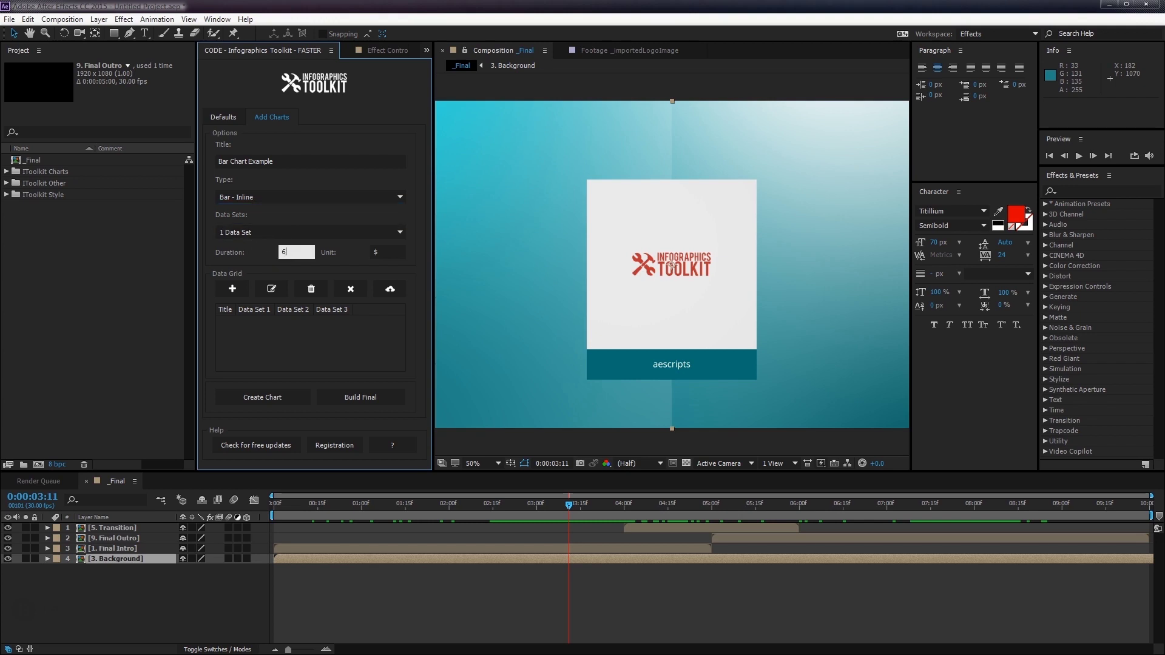
{"action": "type", "text": "6"}
{"action": "key", "text": "Tab"}
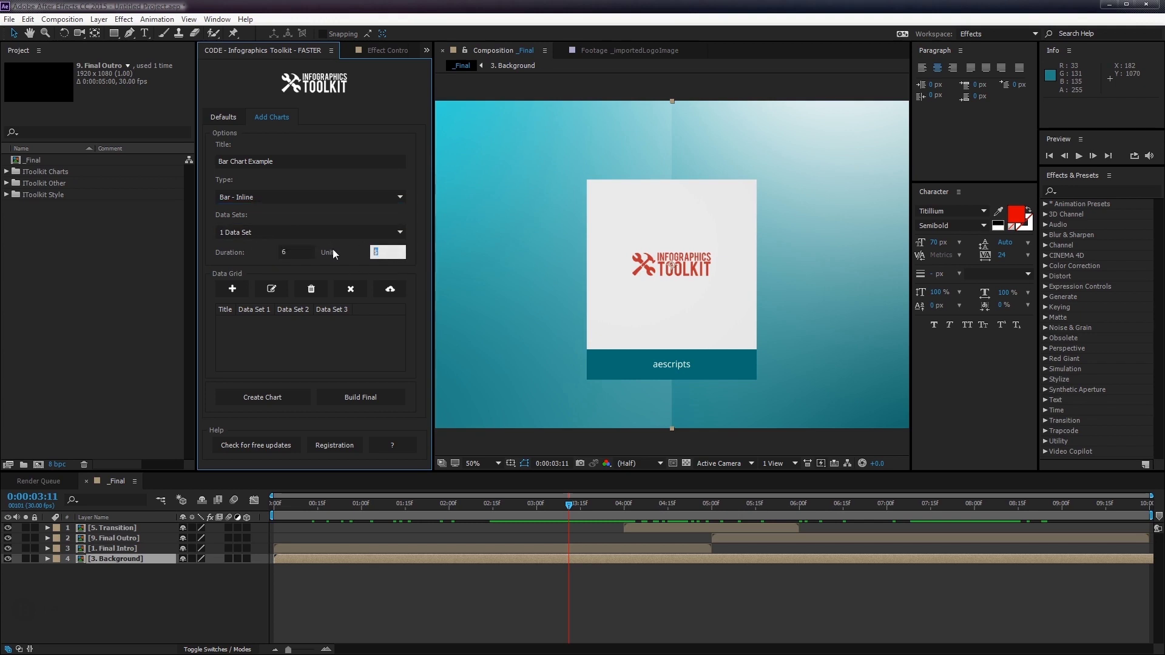
{"action": "type", "text": "USD"}
- Add data row A with Data Set values 1, 2 and 3
{"action": "left_click", "coordinate": [225, 292]}
{"action": "left_click", "coordinate": [234, 293]}
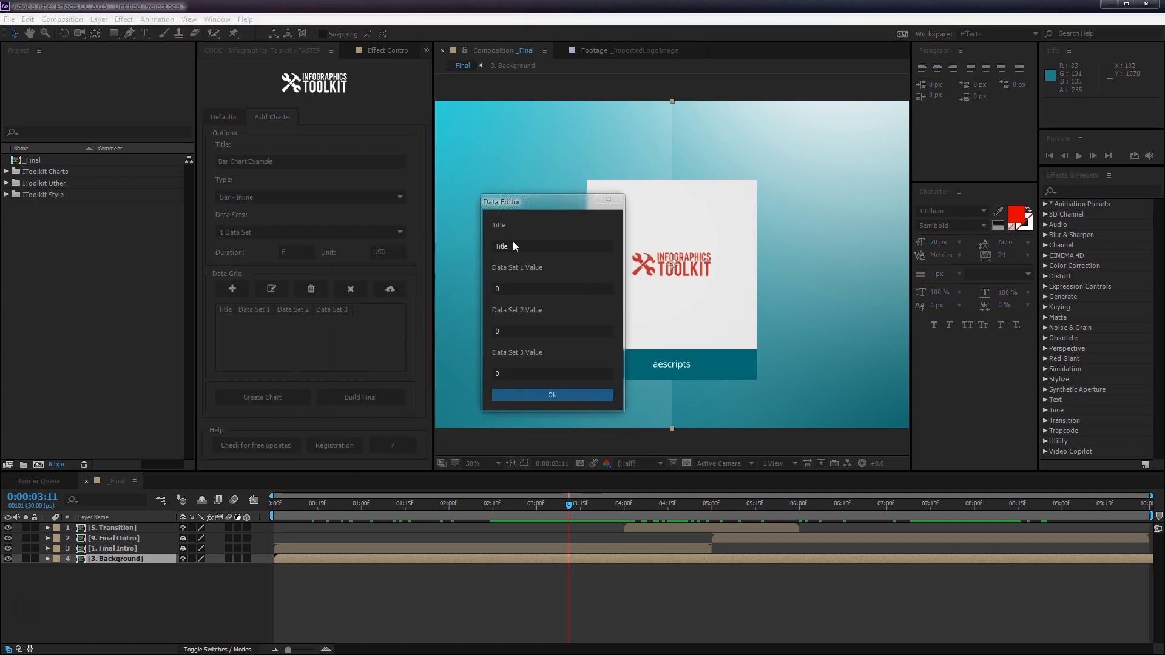
{"action": "left_click", "coordinate": [530, 290]}
{"action": "key", "text": "BackSpace"}
{"action": "type", "text": "1"}
{"action": "left_click", "coordinate": [534, 331]}
{"action": "key", "text": "BackSpace"}
{"action": "type", "text": "2"}
{"action": "left_click", "coordinate": [525, 369]}
{"action": "key", "text": "BackSpace"}
{"action": "type", "text": "3"}
{"action": "left_click", "coordinate": [513, 398]}
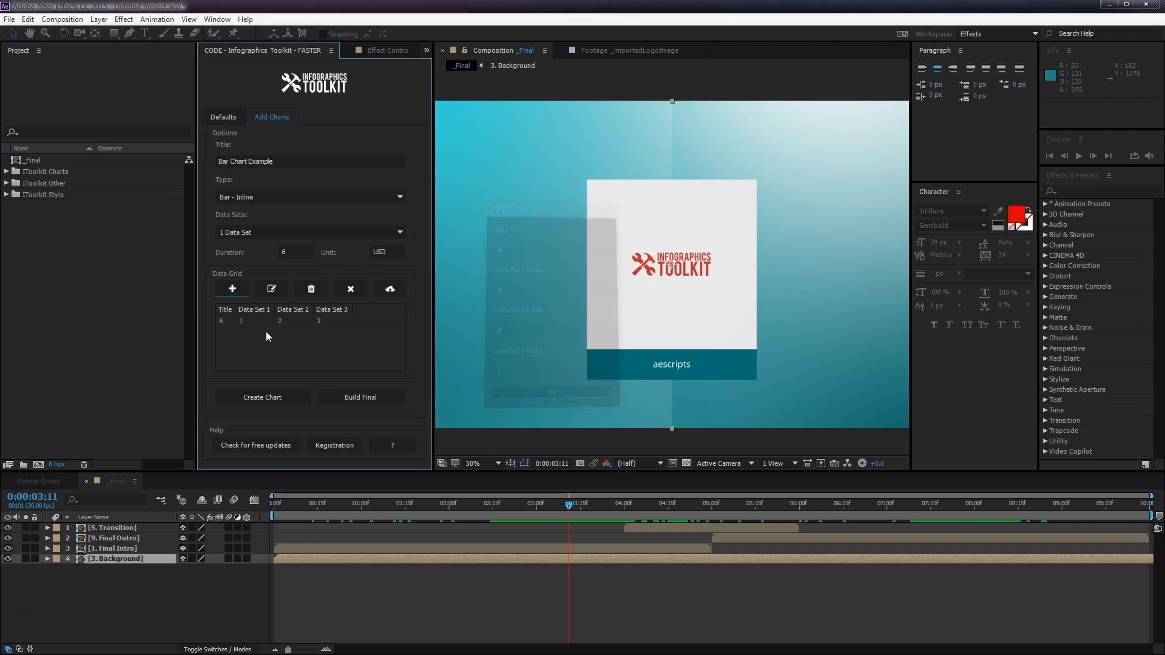
- Start a second data row B with values 2 and 3
{"action": "left_click", "coordinate": [293, 320]}
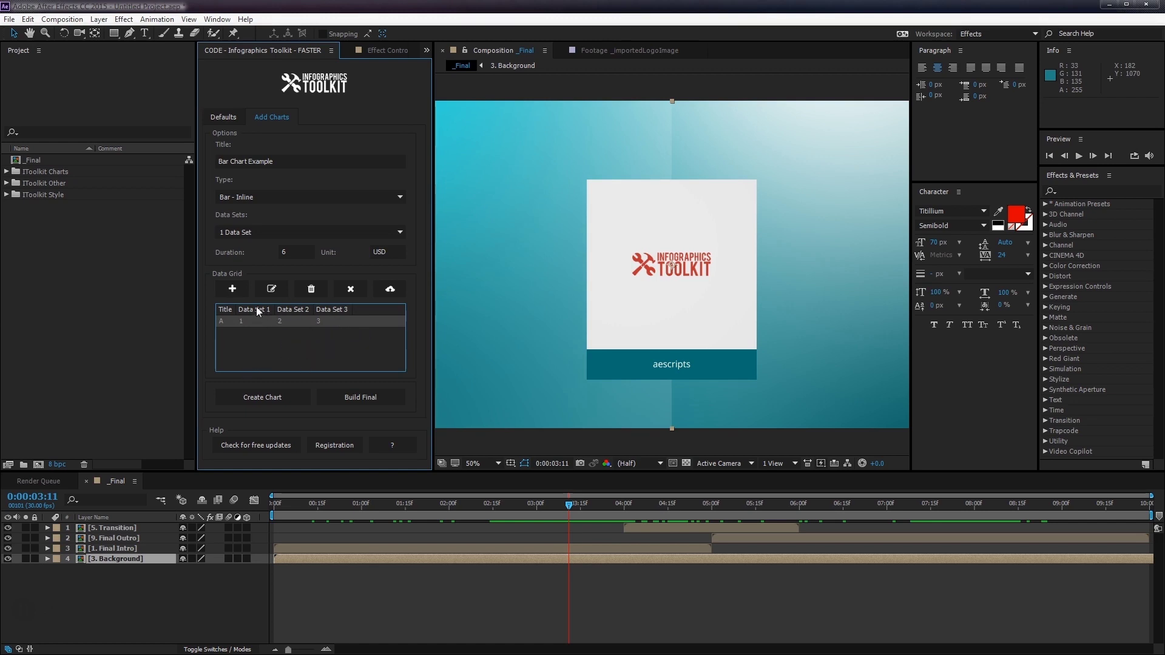
{"action": "left_click", "coordinate": [241, 288]}
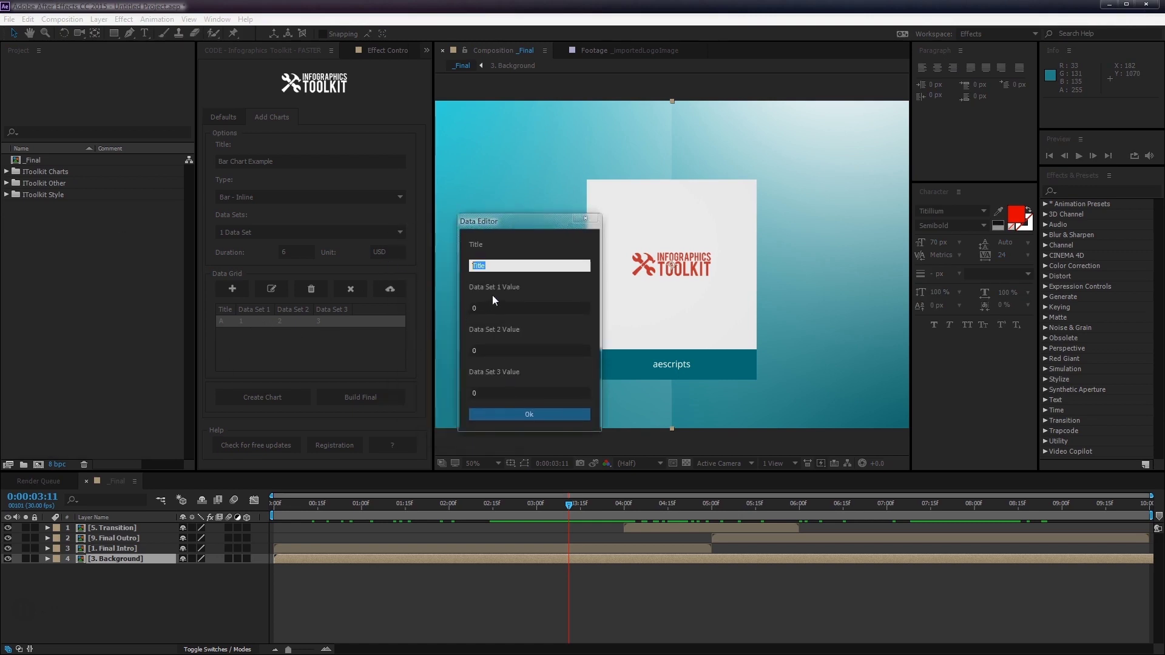
{"action": "type", "text": "B"}
{"action": "key", "text": "Tab"}
{"action": "type", "text": "2"}
{"action": "key", "text": "Tab"}
{"action": "type", "text": "3"}
{"action": "left_click", "coordinate": [480, 393]}
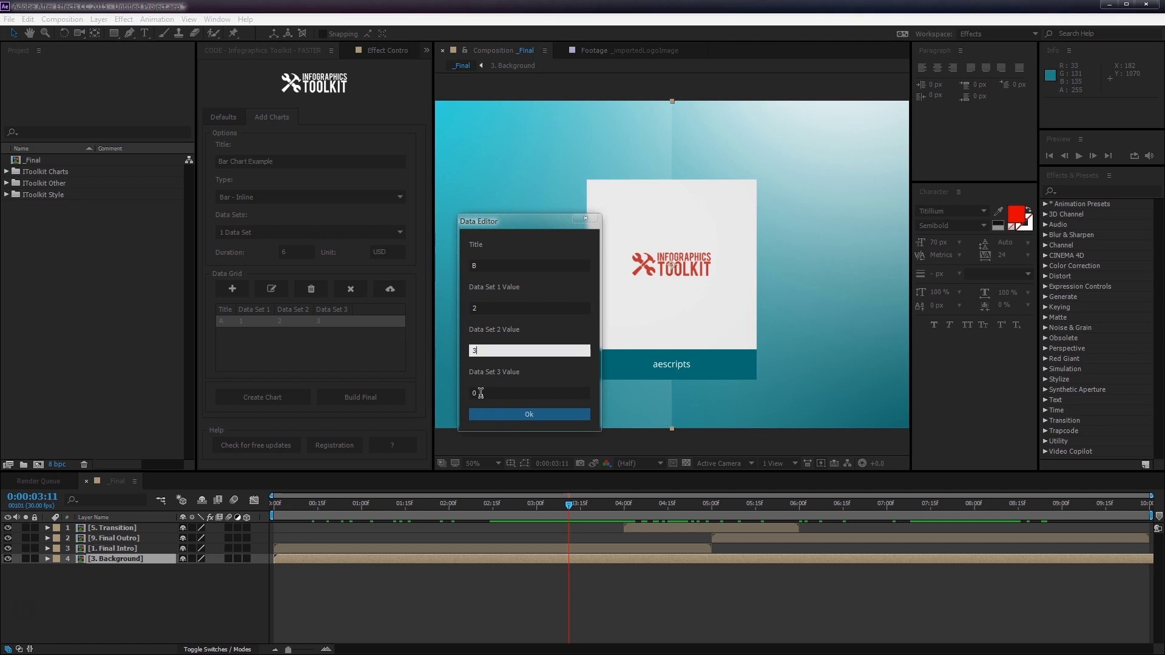
- Finish row B with Data Set 3 value 4 and confirm it
{"action": "key", "text": "BackSpace"}
{"action": "type", "text": "4"}
{"action": "left_click", "coordinate": [529, 414]}
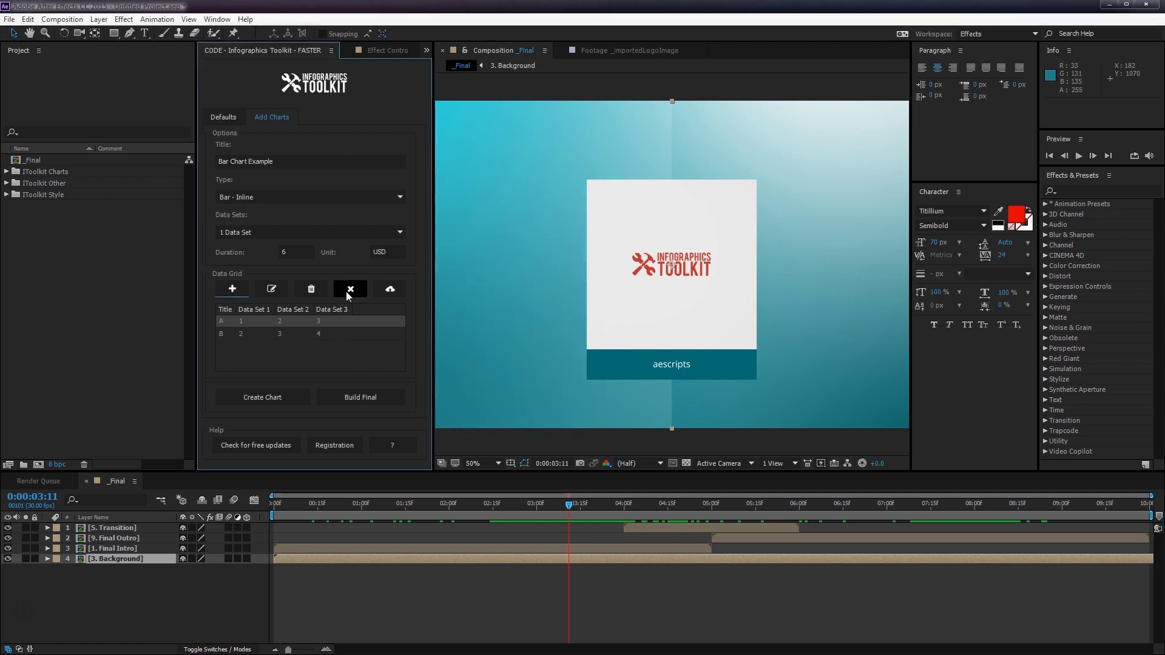
- Replace the grid with bar.csv data and create the chart using 3 data sets
{"action": "left_click", "coordinate": [348, 294]}
{"action": "left_click", "coordinate": [591, 374]}
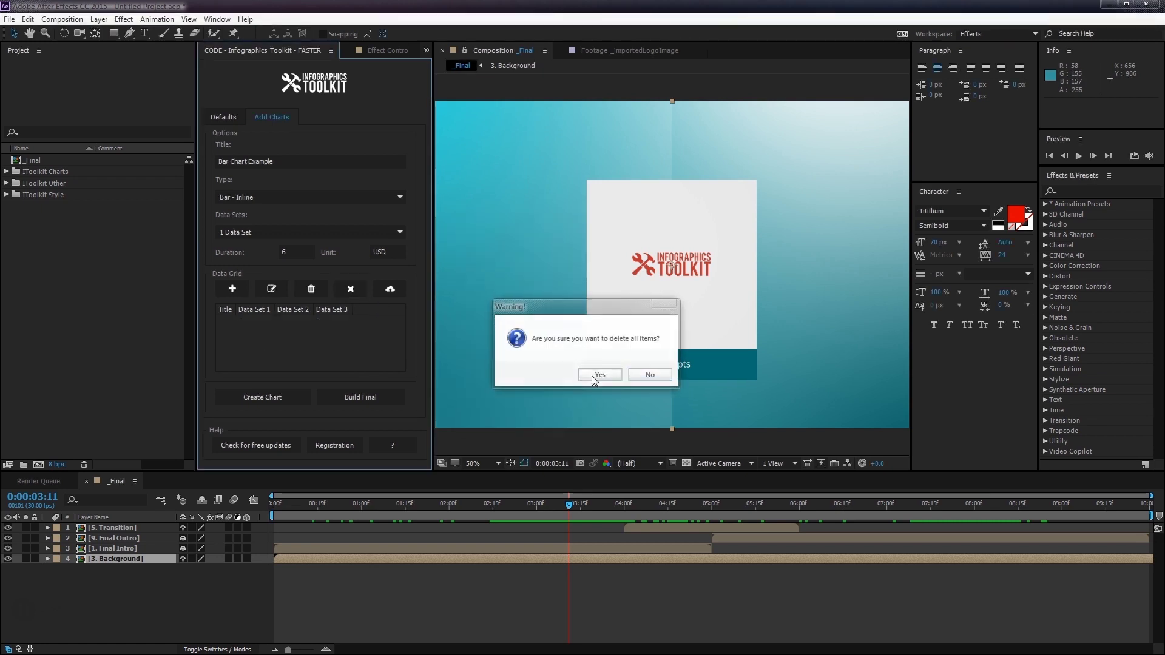
{"action": "left_click", "coordinate": [393, 289]}
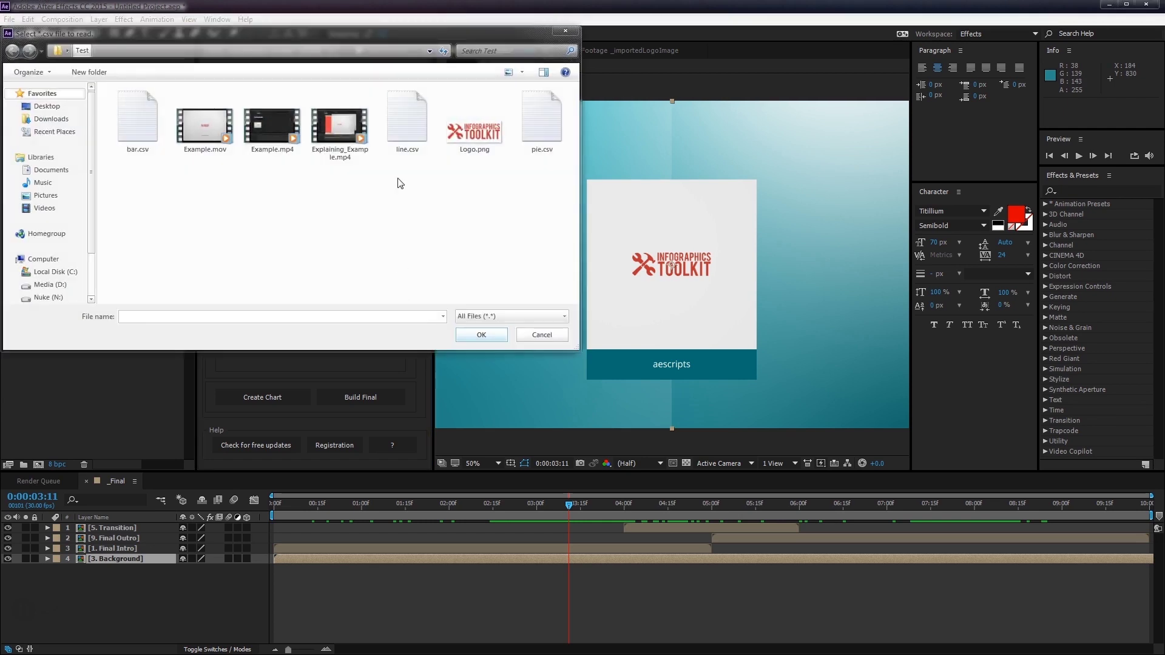
{"action": "left_click", "coordinate": [270, 148]}
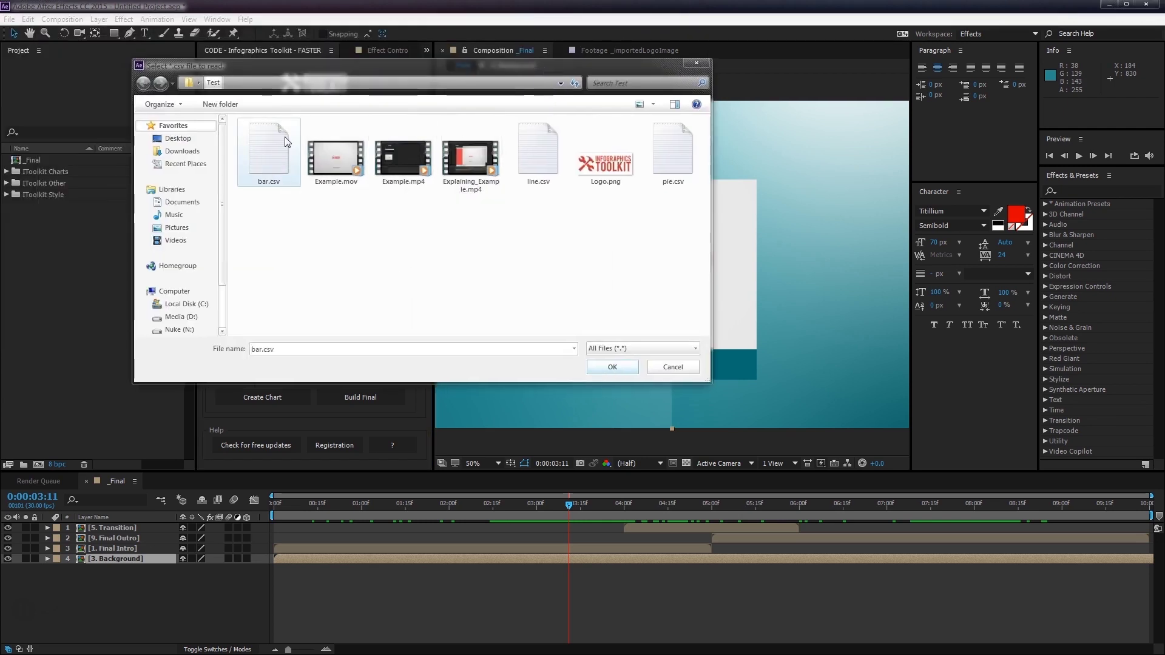
{"action": "double_click", "coordinate": [275, 151]}
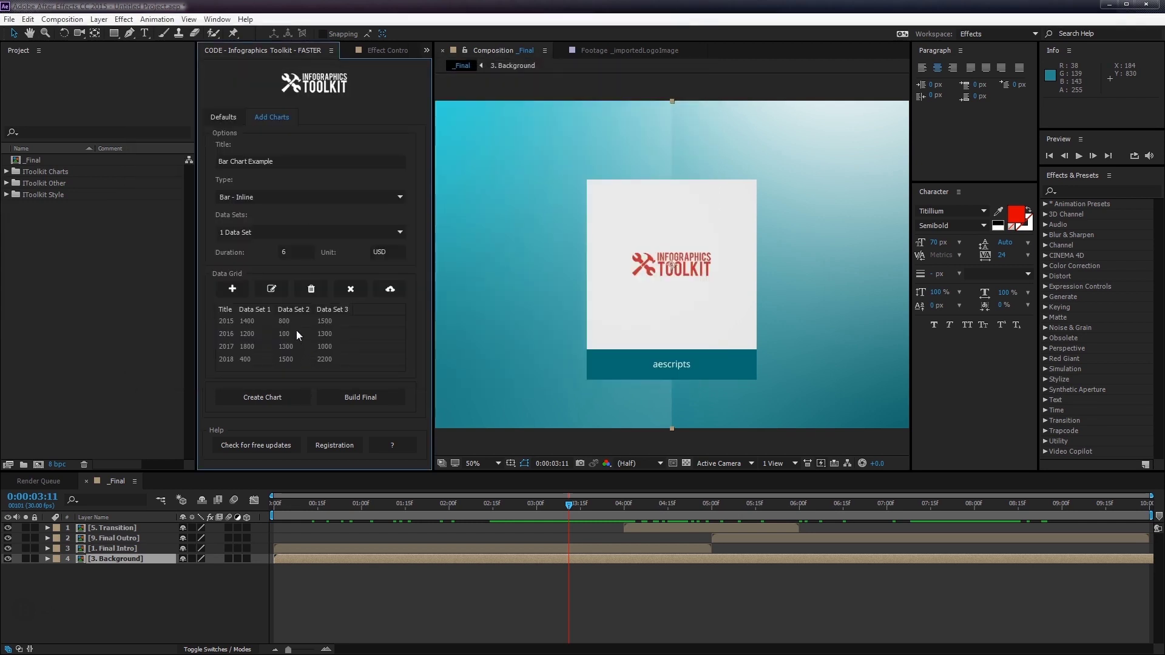
{"action": "left_click", "coordinate": [255, 232]}
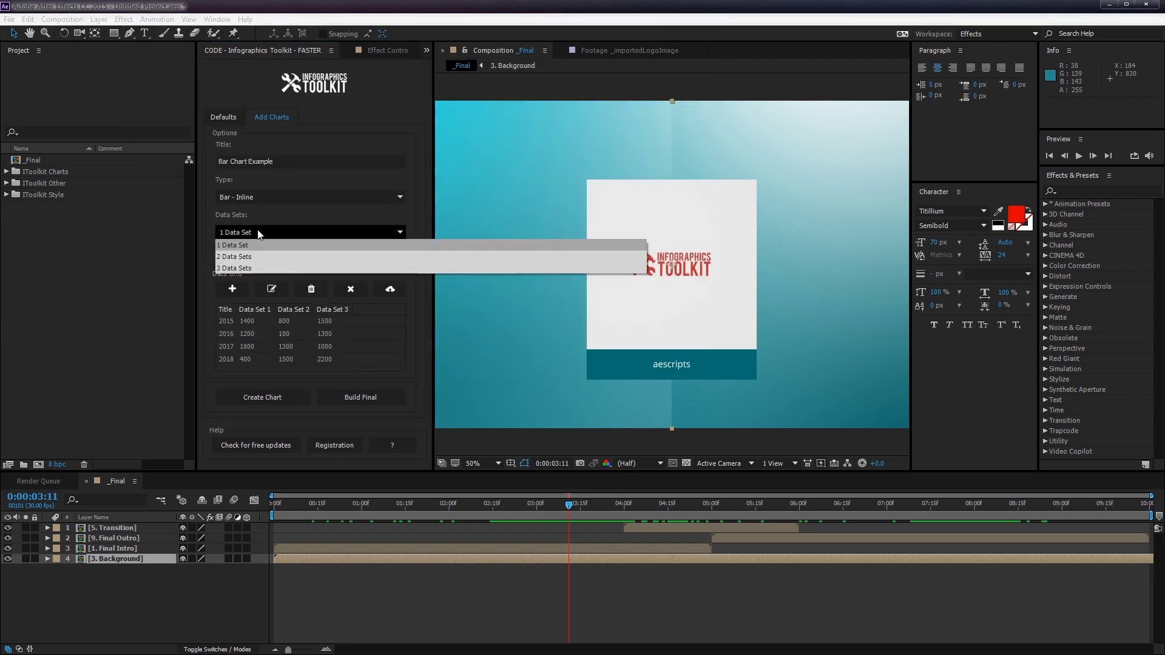
{"action": "left_click", "coordinate": [249, 267]}
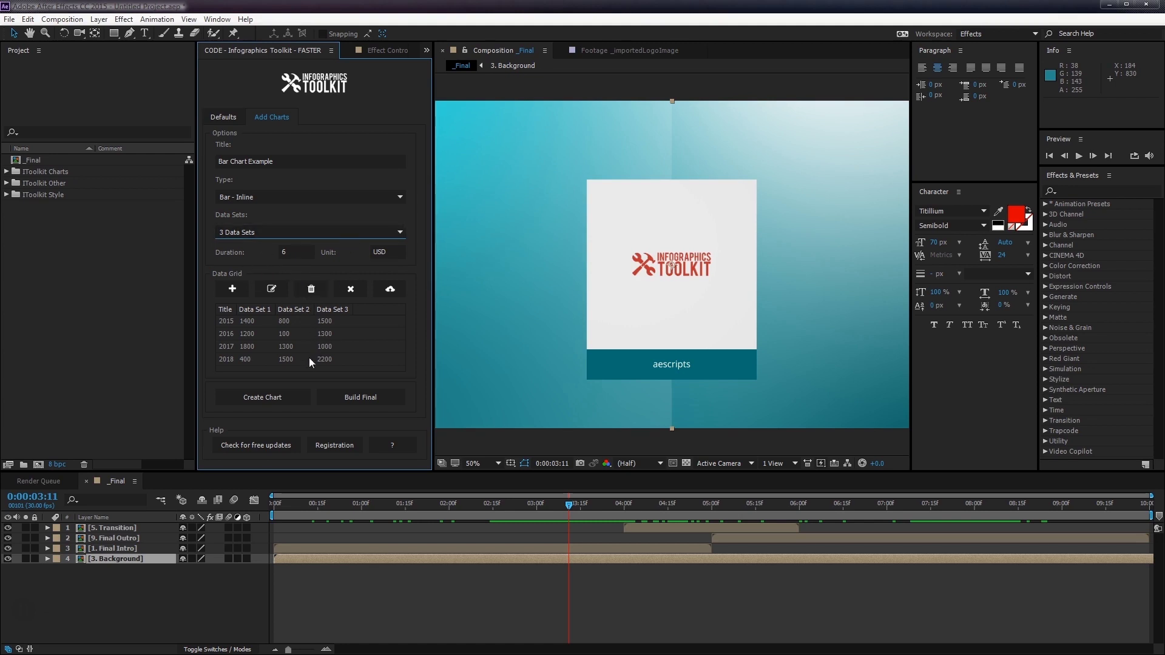
{"action": "left_click", "coordinate": [274, 396]}
- Build the final comp and scrub through the Bar Chart Example animation
{"action": "left_click", "coordinate": [360, 396]}
{"action": "left_click_drag", "start_coordinate": [295, 650], "coordinate": [279, 651]}
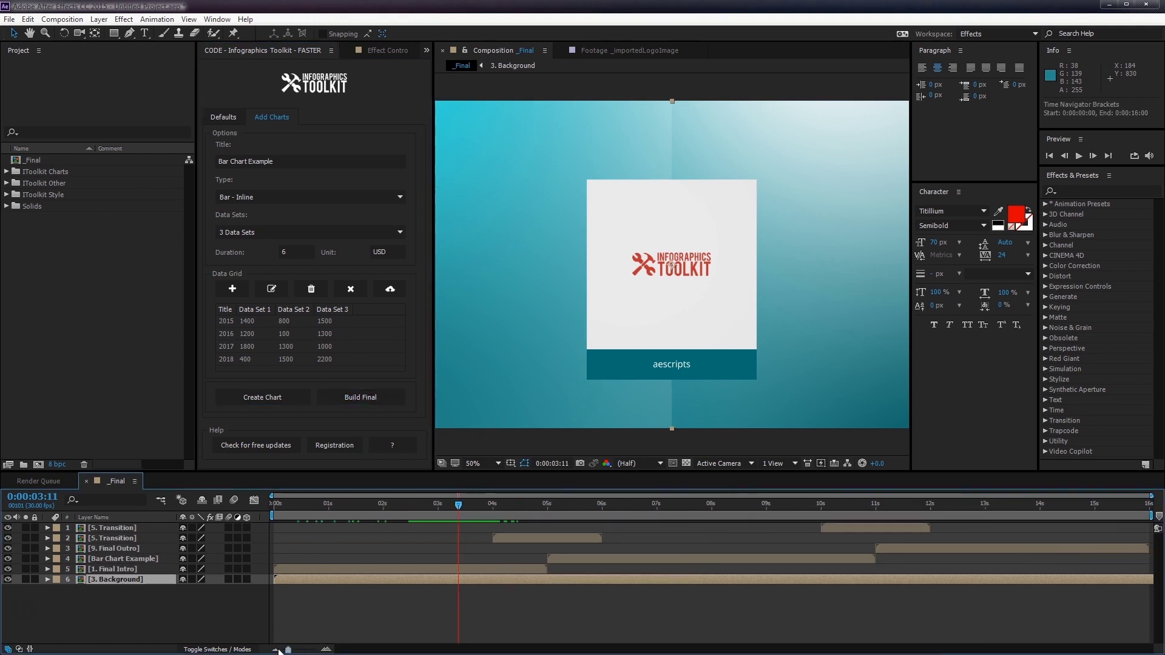
{"action": "left_click", "coordinate": [7, 171]}
{"action": "left_click", "coordinate": [6, 172]}
{"action": "left_click_drag", "start_coordinate": [529, 512], "coordinate": [664, 504]}
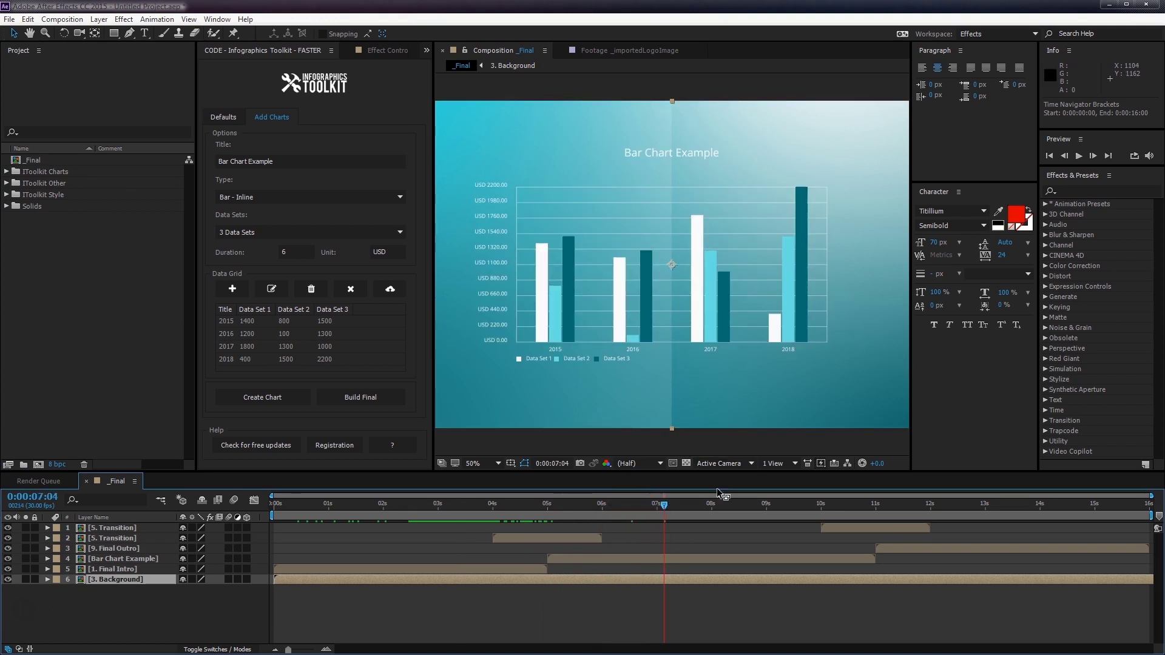
{"action": "left_click_drag", "start_coordinate": [772, 510], "coordinate": [712, 505]}
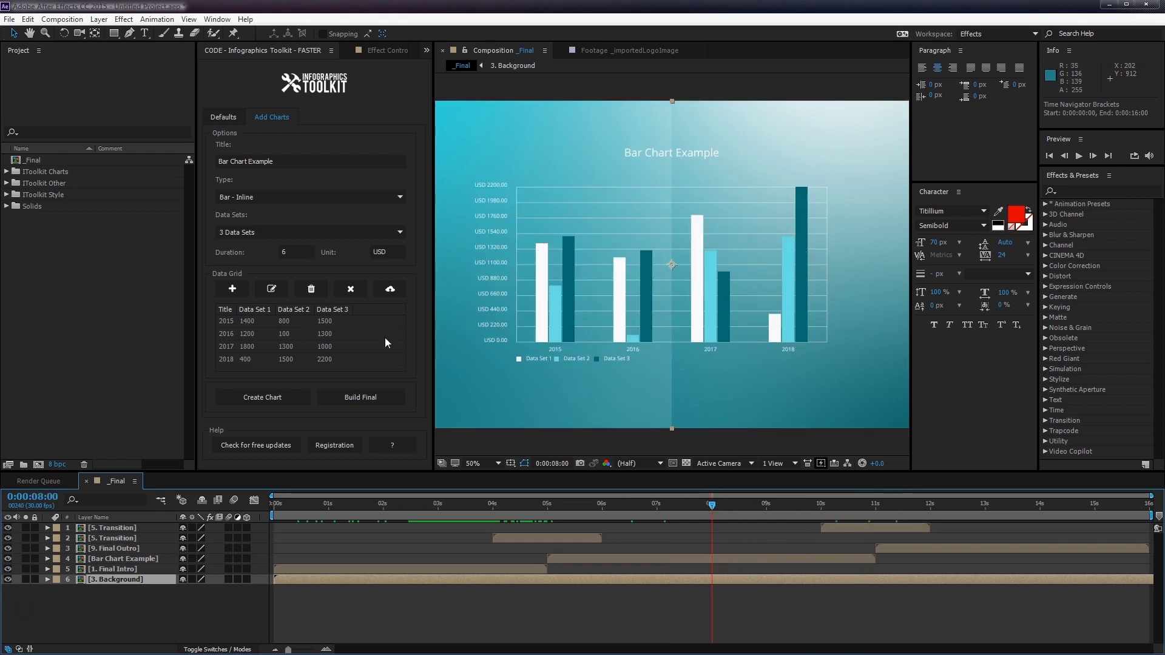
- Retitle the chart Line Chart Example and set its type to Line - Thin
{"action": "left_click", "coordinate": [314, 160]}
{"action": "double_click", "coordinate": [231, 162]}
{"action": "type", "text": "Line"}
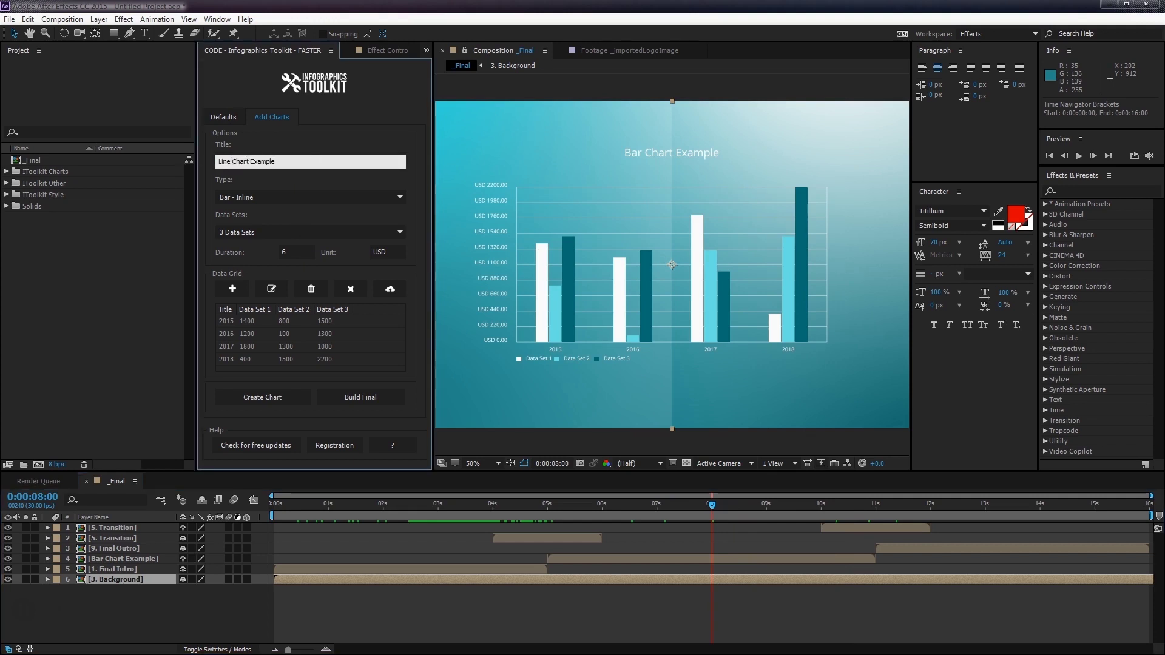
{"action": "left_click", "coordinate": [267, 194]}
{"action": "left_click", "coordinate": [253, 233]}
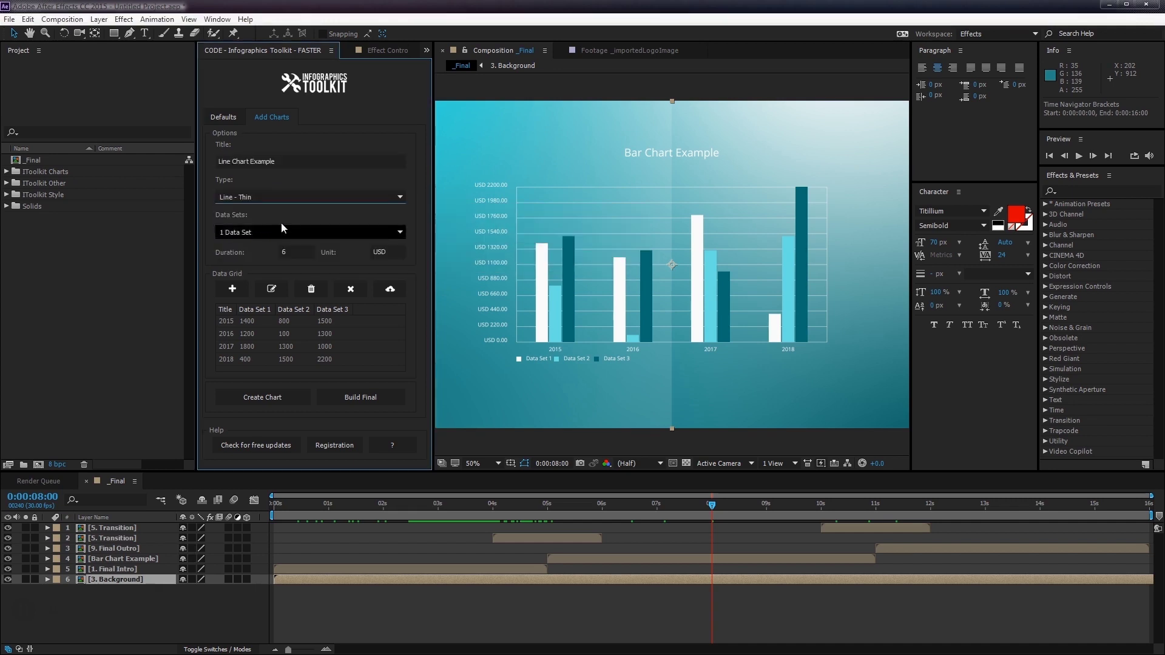
- Replace the grid with the new CSV data and create the chart with 2 data sets
{"action": "left_click", "coordinate": [355, 288]}
{"action": "left_click", "coordinate": [606, 375]}
{"action": "left_click", "coordinate": [386, 295]}
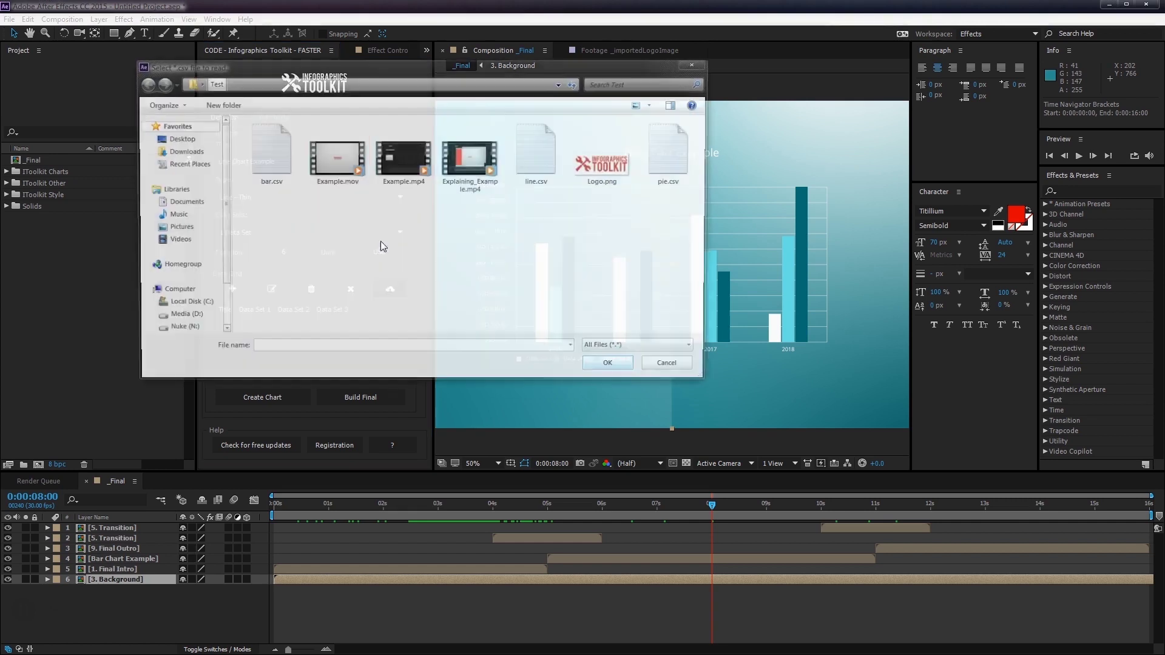
{"action": "double_click", "coordinate": [534, 159]}
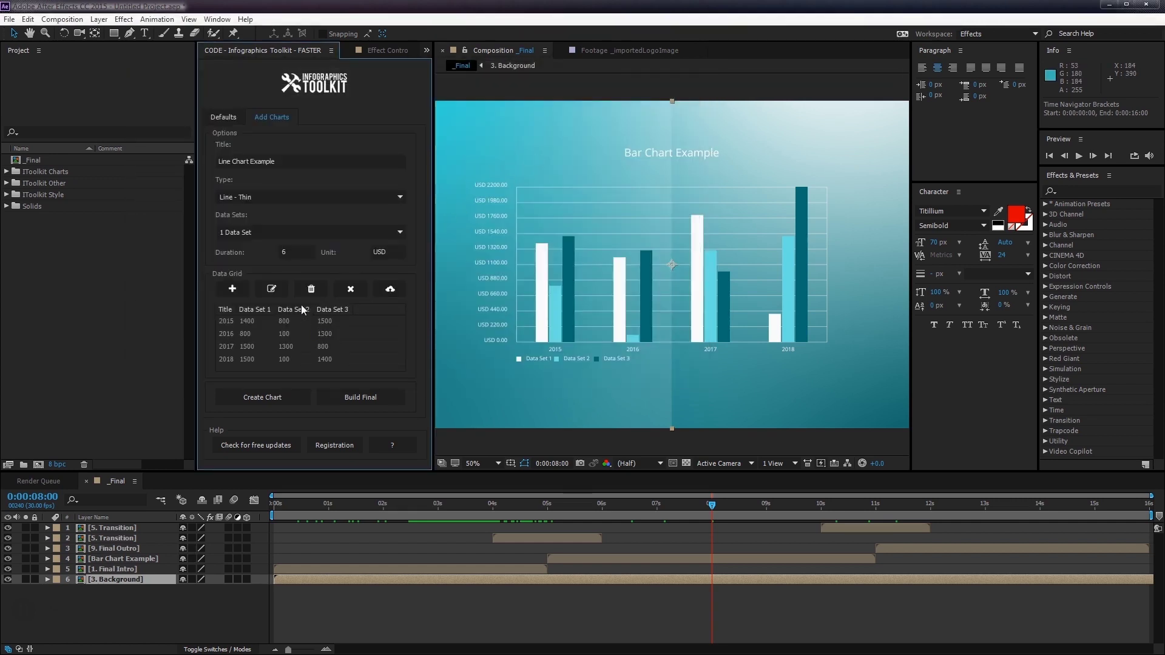
{"action": "left_click", "coordinate": [256, 232]}
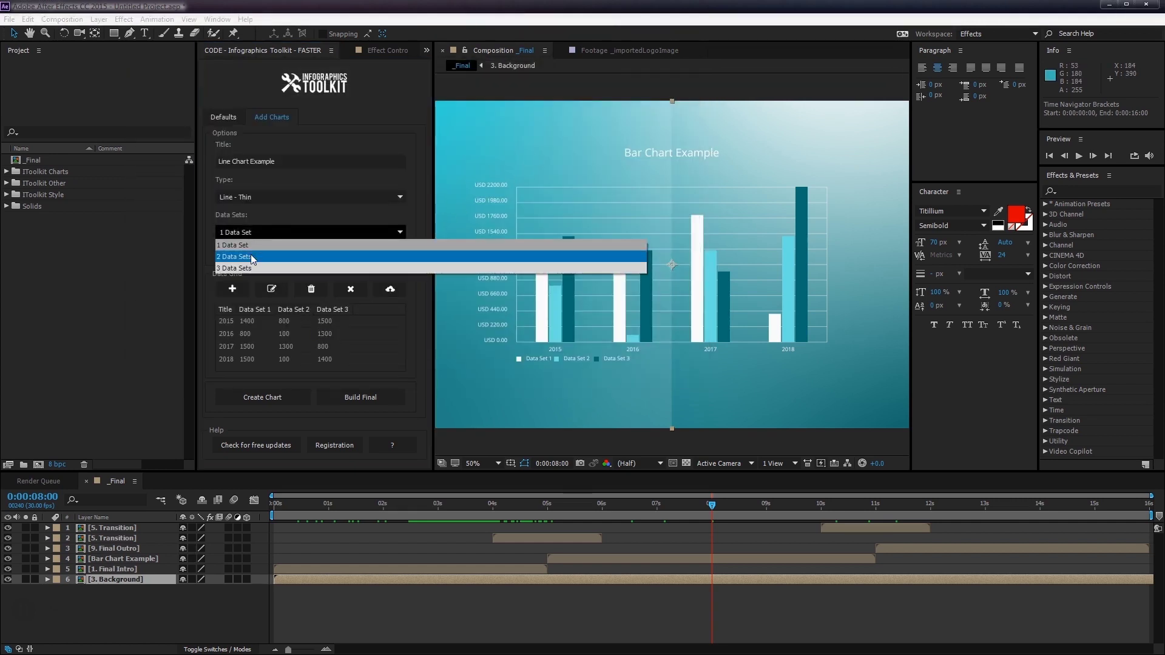
{"action": "left_click", "coordinate": [253, 257]}
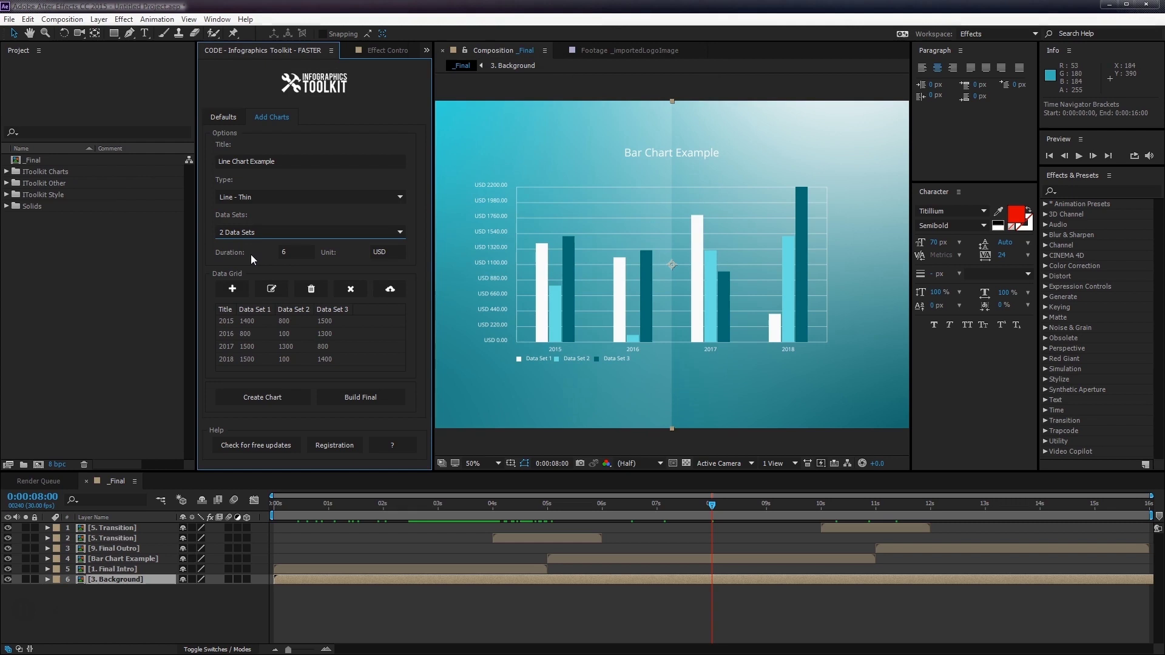
{"action": "left_click", "coordinate": [278, 396]}
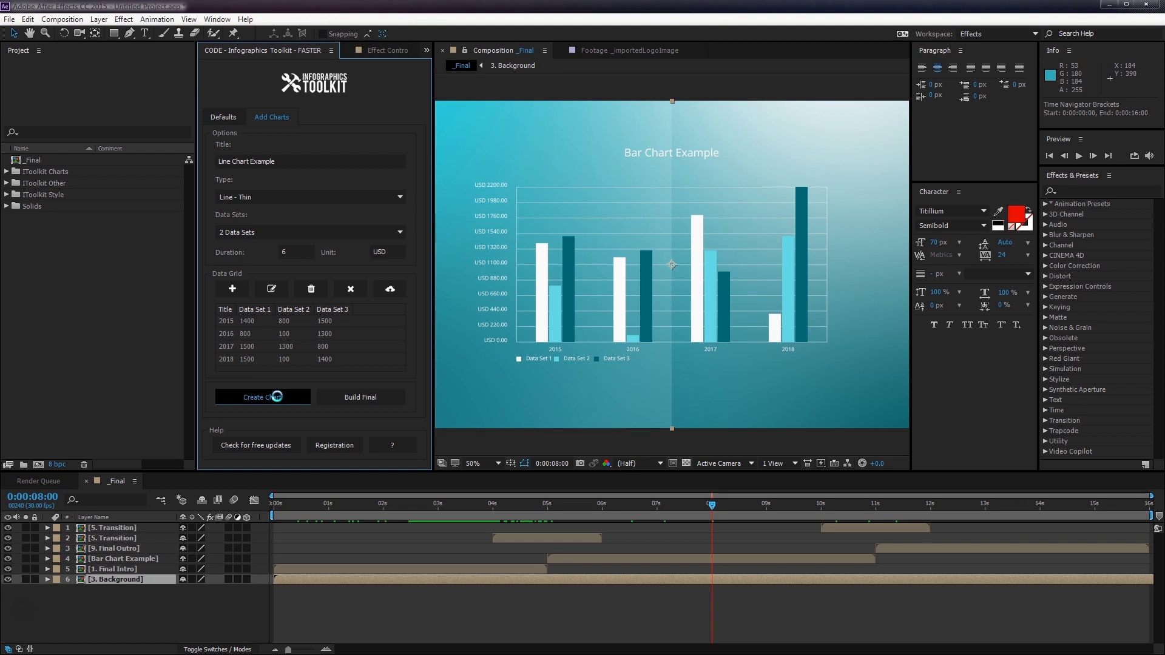
- Add the line chart to the final comp and preview it around 11 seconds
{"action": "left_click", "coordinate": [352, 395]}
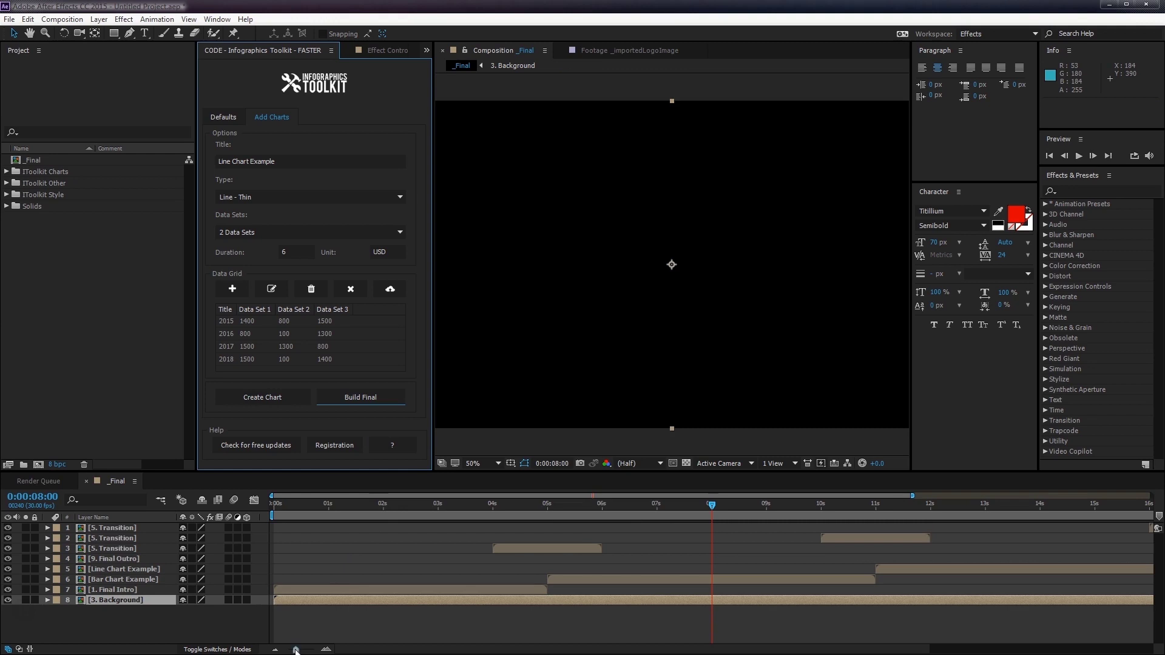
{"action": "left_click_drag", "start_coordinate": [295, 650], "coordinate": [288, 650]}
{"action": "left_click_drag", "start_coordinate": [705, 510], "coordinate": [817, 505]}
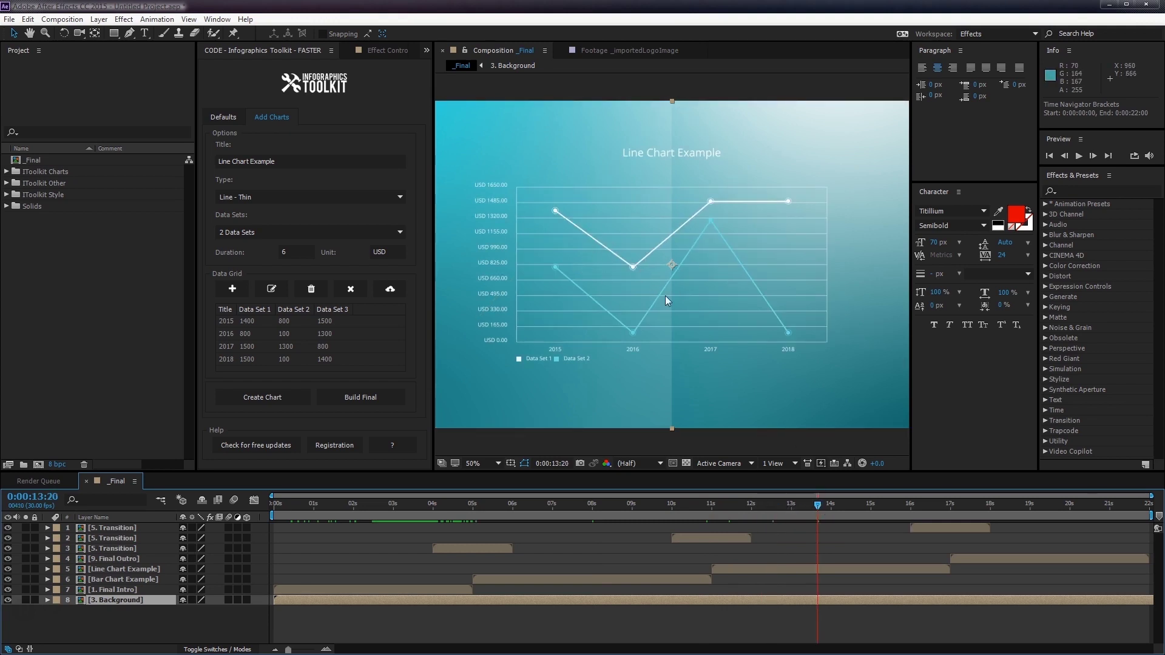
- Retitle the chart Pie Chart Example, set type Pie - Donut, and load pie.csv
{"action": "double_click", "coordinate": [217, 160]}
{"action": "type", "text": "Pie"}
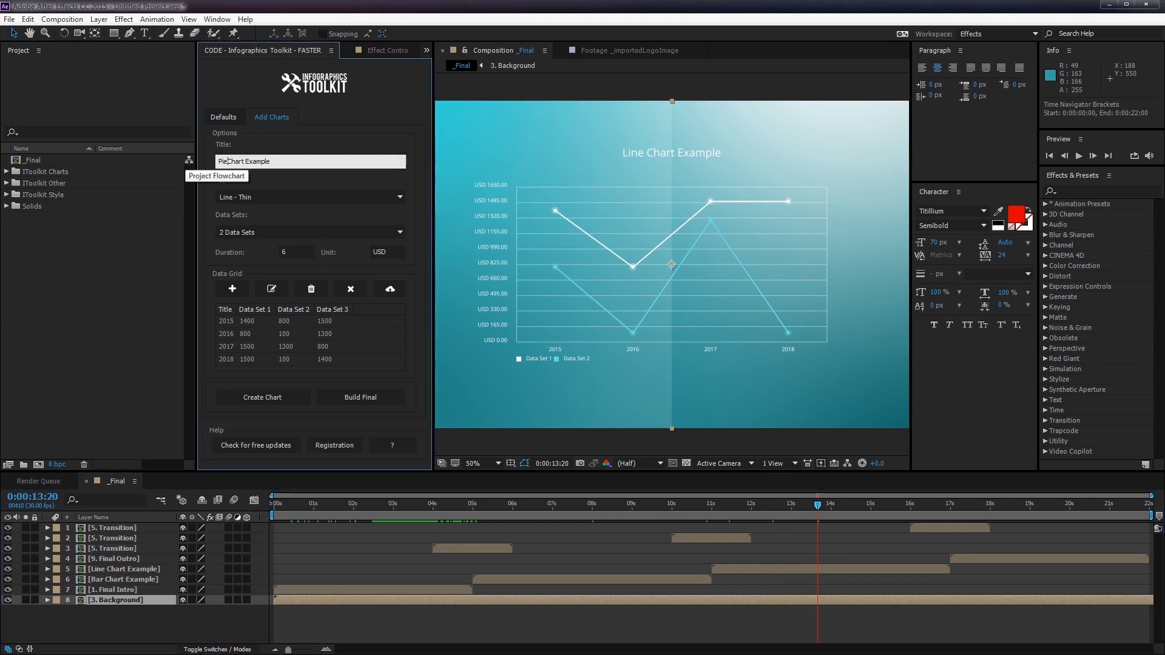
{"action": "left_click", "coordinate": [271, 197]}
{"action": "left_click", "coordinate": [252, 265]}
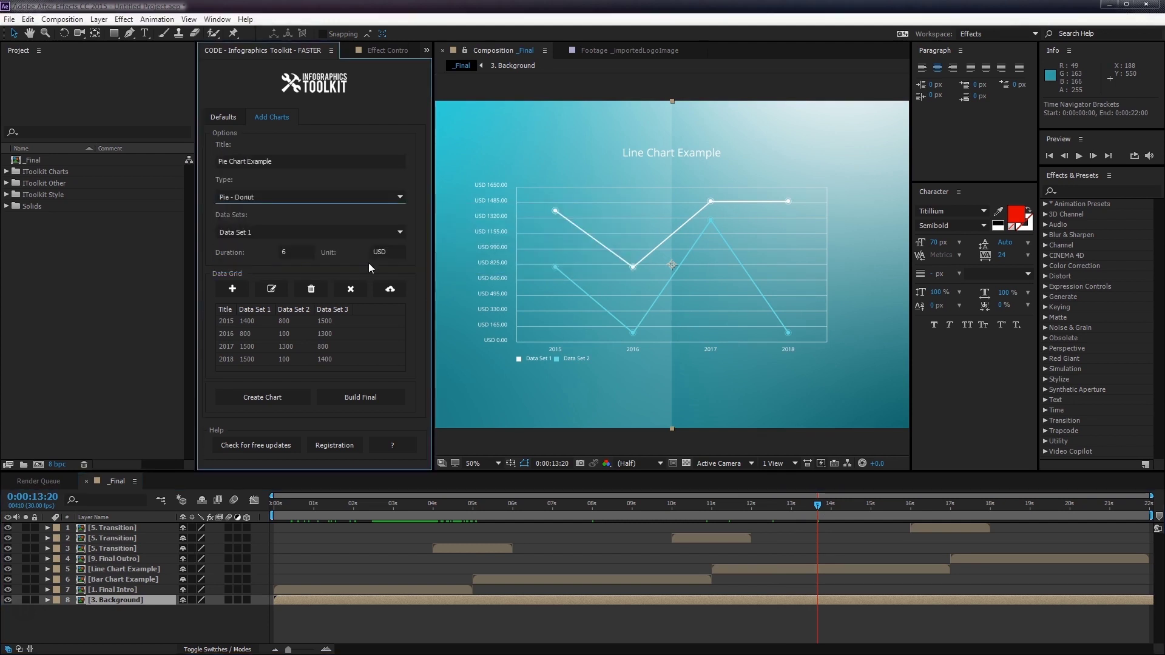
{"action": "left_click", "coordinate": [351, 290]}
{"action": "left_click", "coordinate": [597, 372]}
{"action": "left_click", "coordinate": [390, 289]}
{"action": "double_click", "coordinate": [674, 152]}
- Change the 2017 row's Data Set 2 value to 1600
{"action": "left_click", "coordinate": [237, 345]}
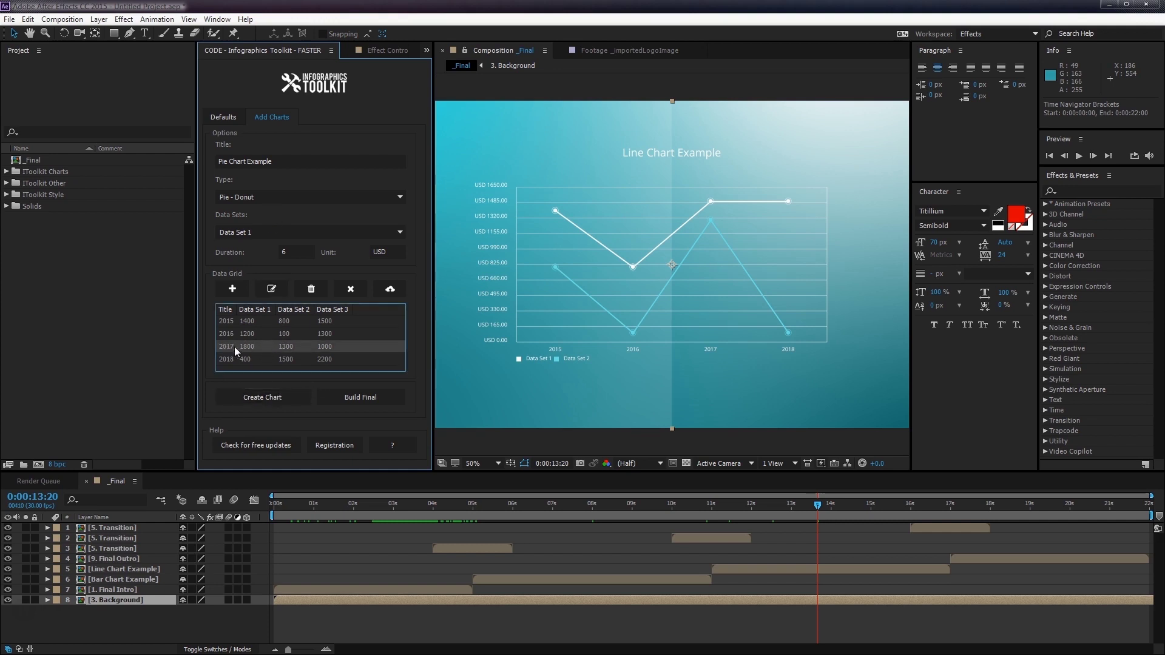
{"action": "left_click", "coordinate": [272, 289]}
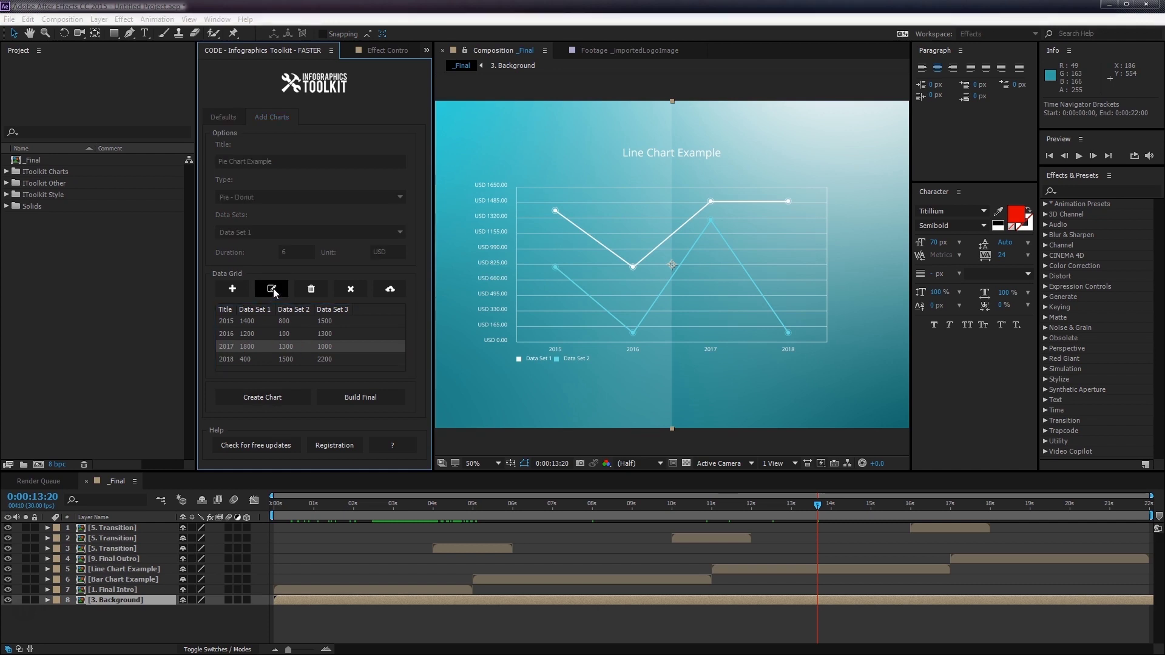
{"action": "left_click_drag", "start_coordinate": [306, 201], "coordinate": [511, 185]}
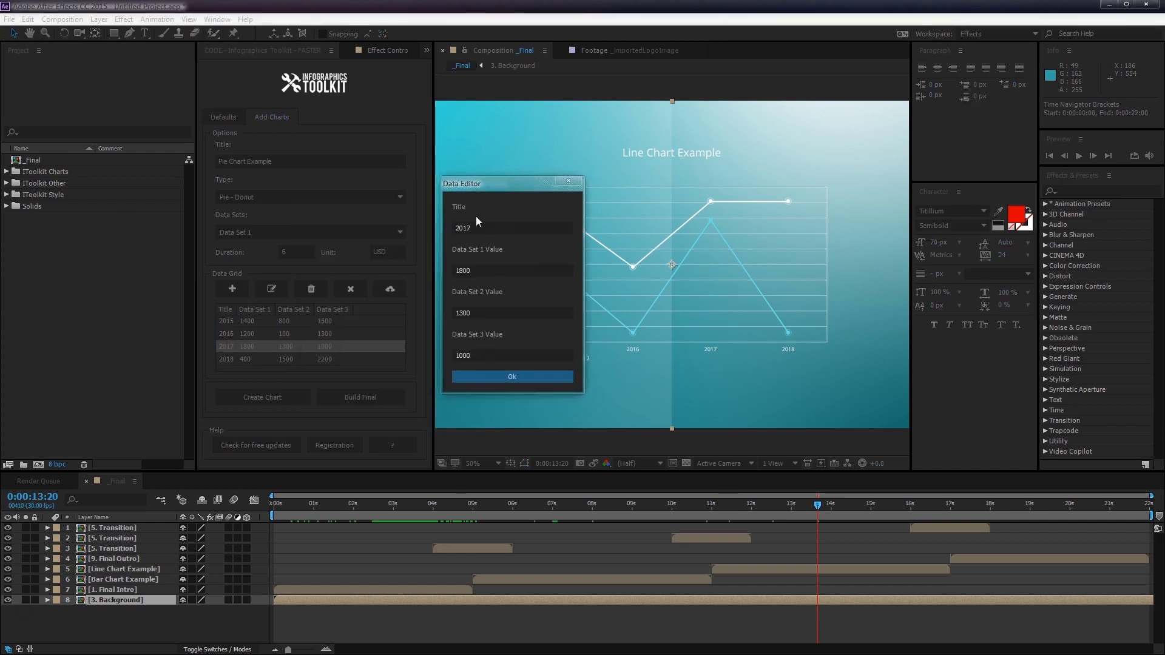
{"action": "left_click", "coordinate": [480, 313]}
{"action": "key", "text": "BackSpace"}
{"action": "key", "text": "BackSpace"}
{"action": "key", "text": "BackSpace"}
{"action": "key", "text": "BackSpace"}
{"action": "type", "text": "1600"}
{"action": "key", "text": "Return"}
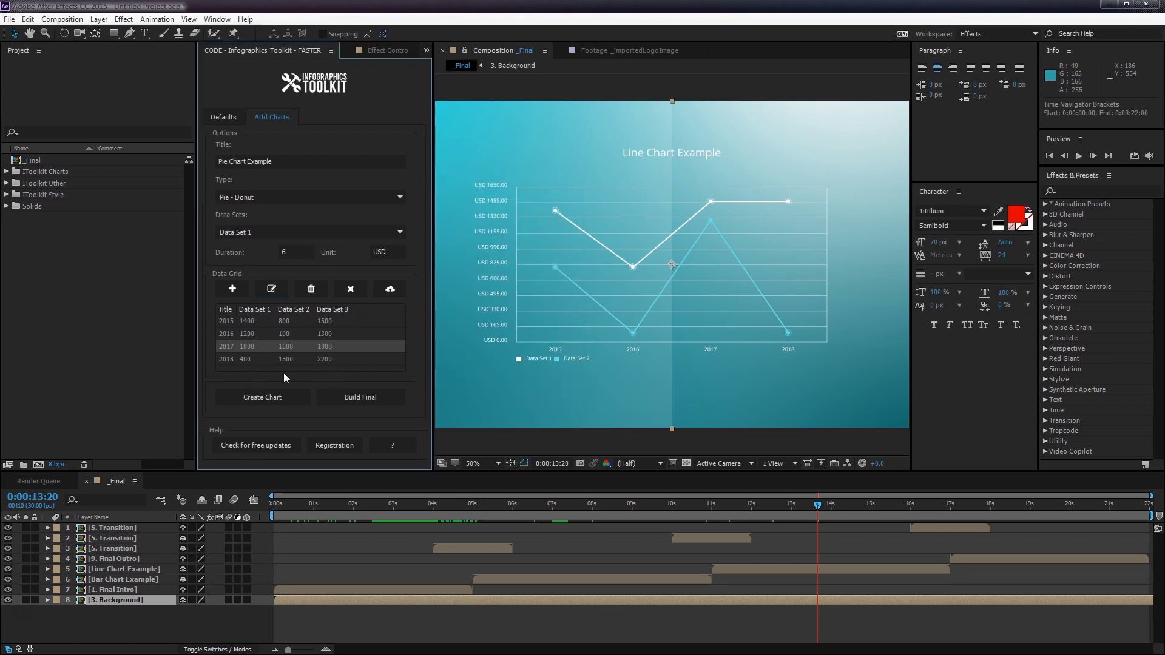
- Generate the pie chart from Data Set 1 and rebuild the _Final comp to include it
{"action": "left_click", "coordinate": [290, 395]}
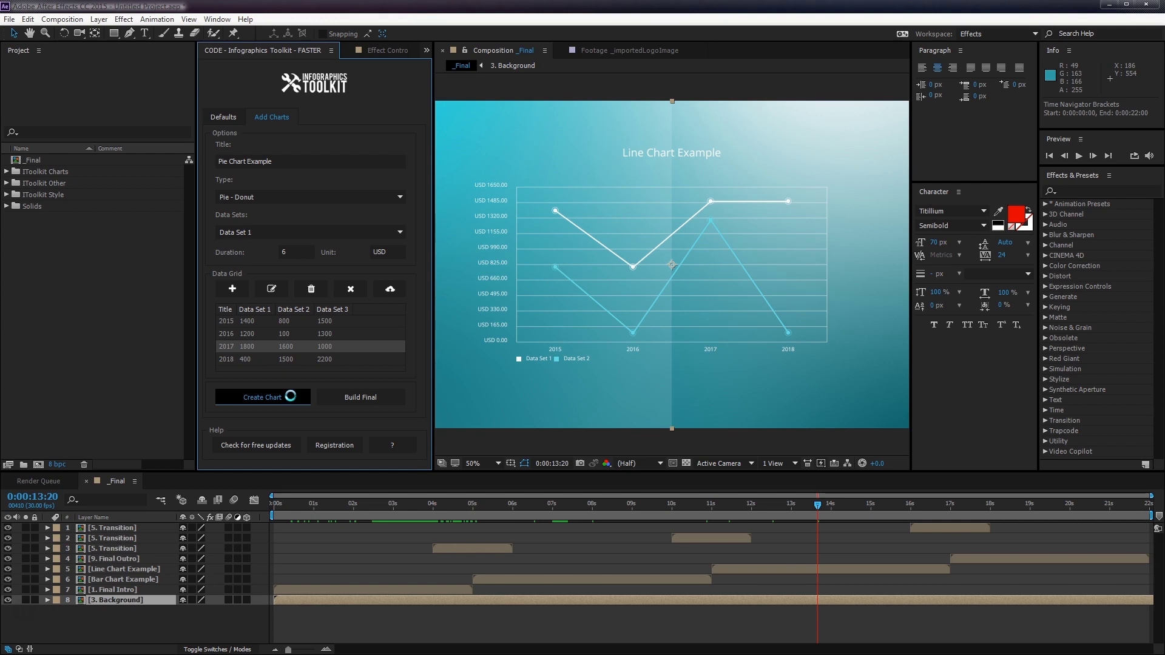
{"action": "left_click", "coordinate": [377, 398]}
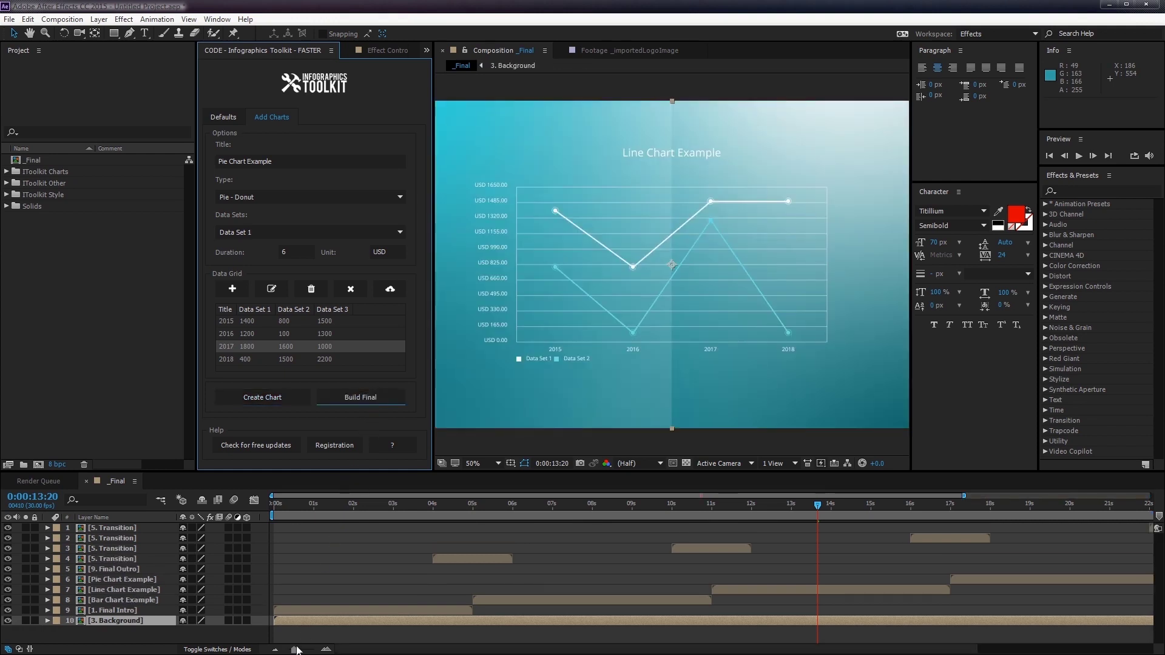
{"action": "left_click", "coordinate": [276, 649]}
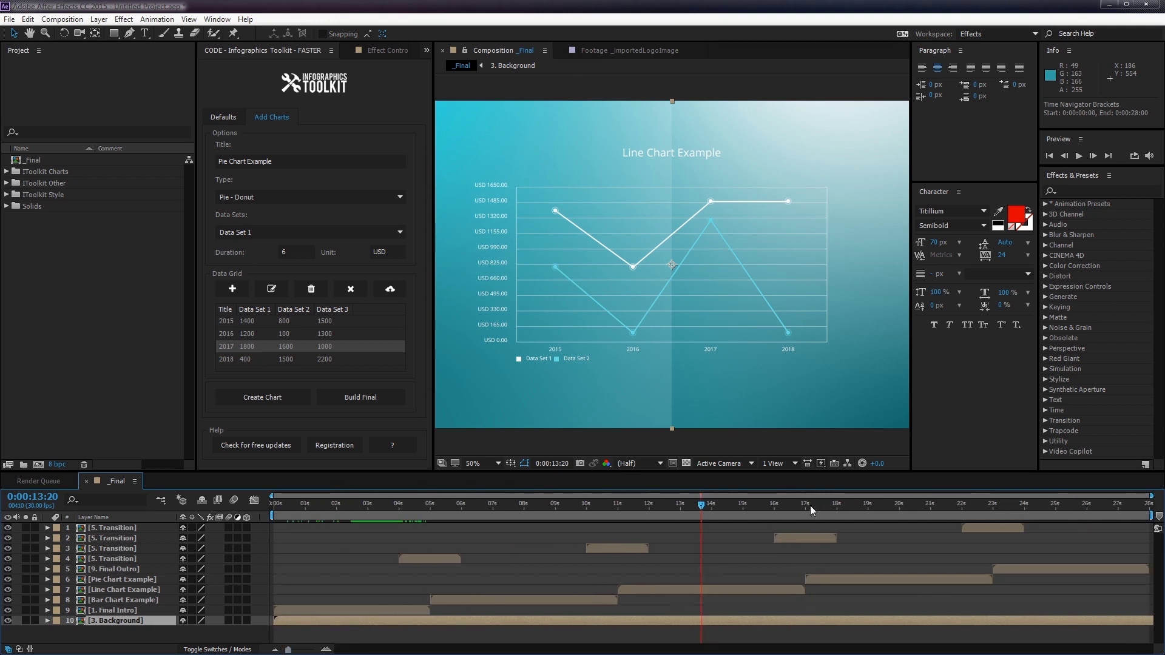
- Scrub the _Final timeline to preview the pie chart, bar chart and opening logo sections
{"action": "left_click_drag", "start_coordinate": [853, 511], "coordinate": [886, 507]}
{"action": "left_click", "coordinate": [1057, 504]}
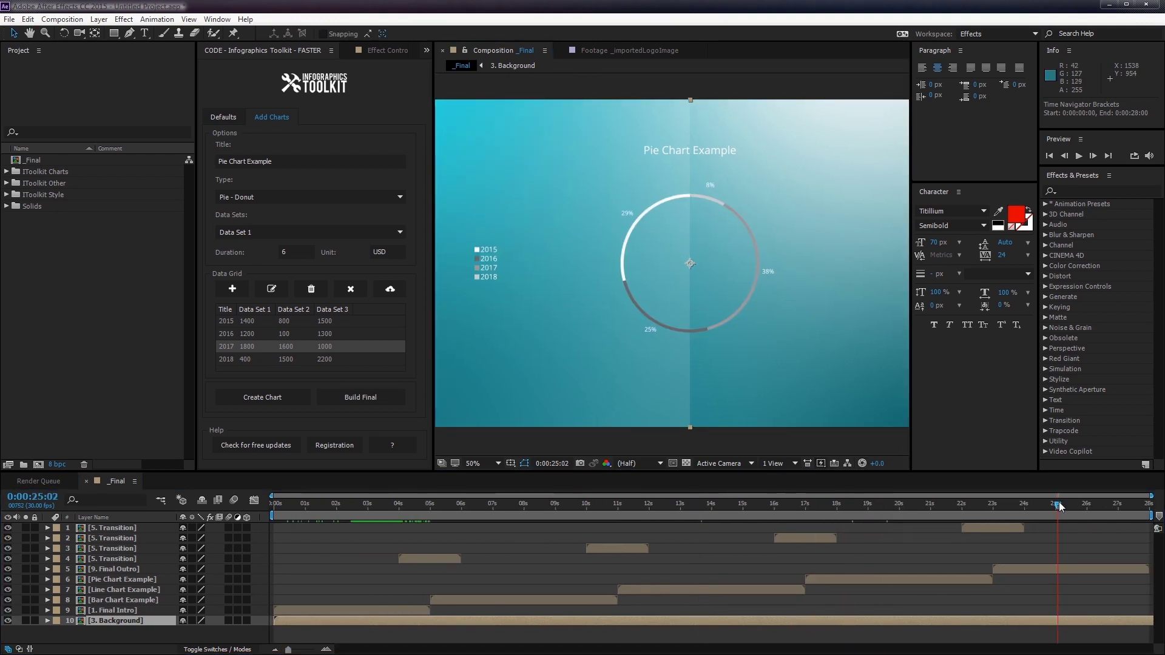
{"action": "left_click", "coordinate": [926, 504]}
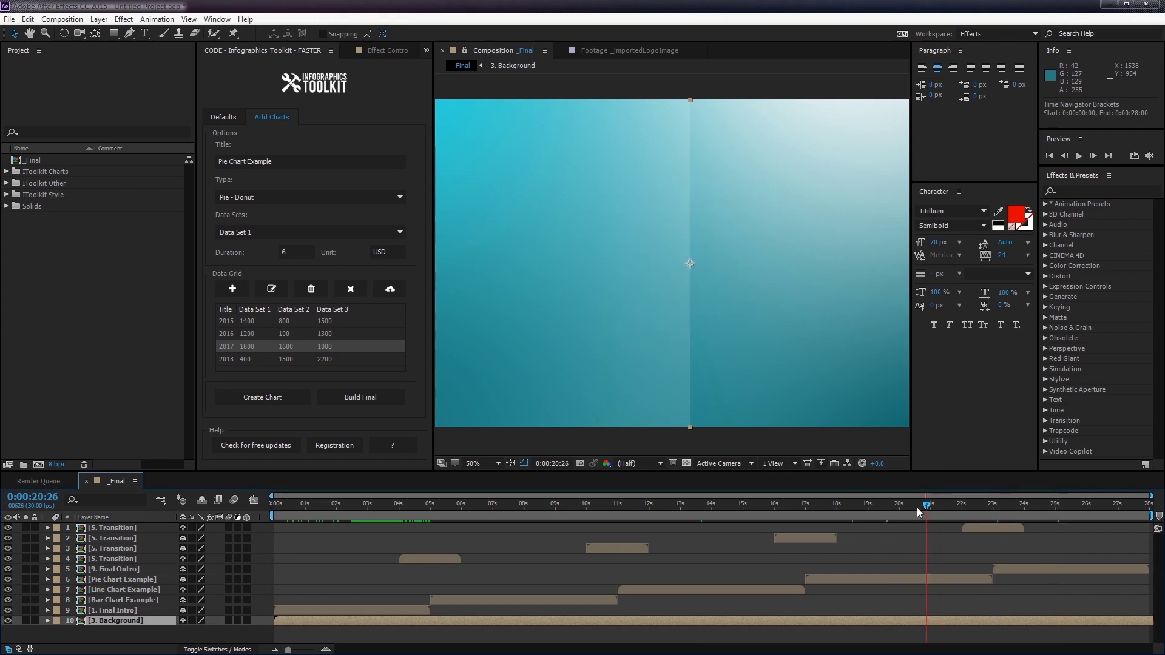
{"action": "left_click", "coordinate": [885, 509]}
{"action": "left_click", "coordinate": [704, 509]}
{"action": "left_click", "coordinate": [503, 509]}
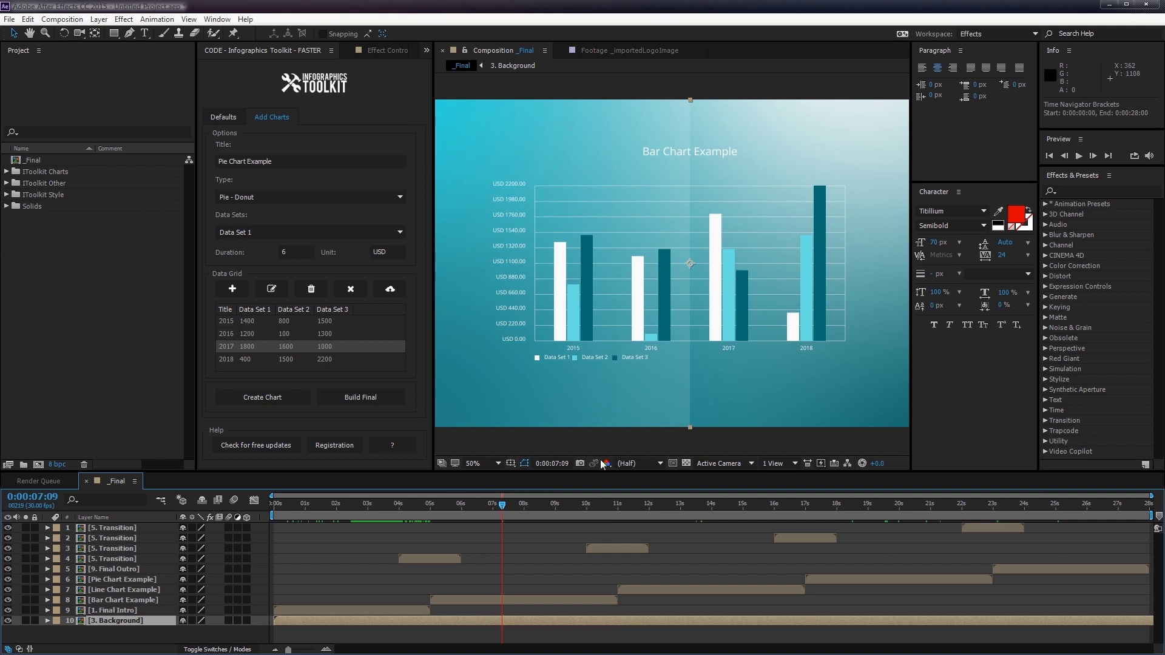
{"action": "left_click", "coordinate": [360, 503]}
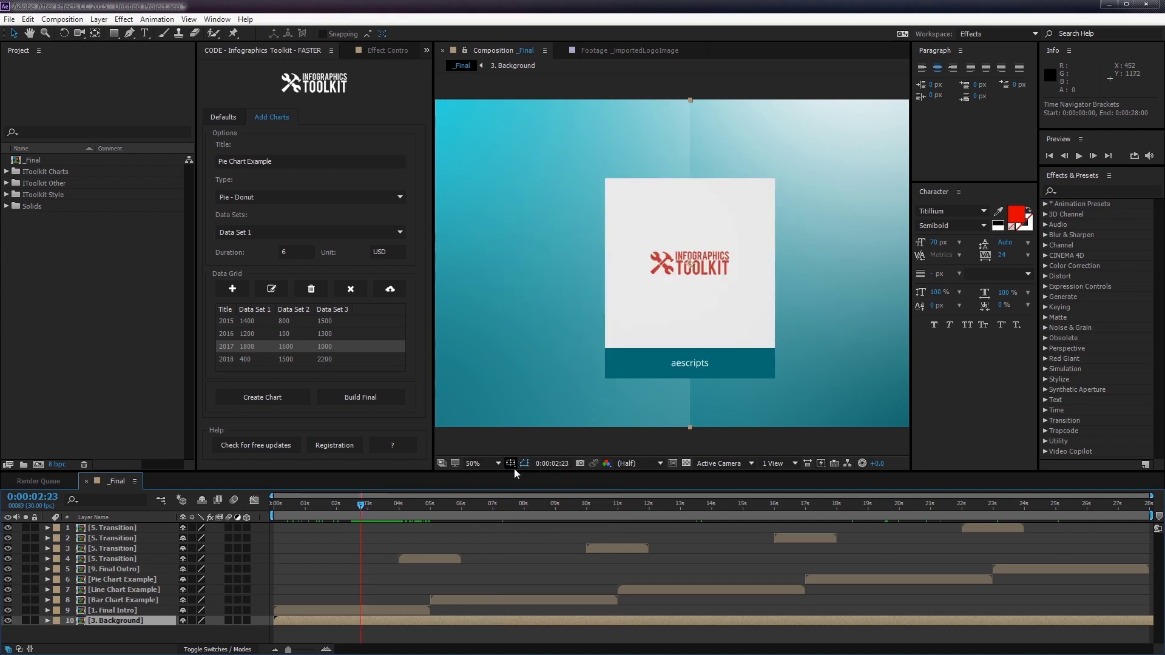
{"action": "left_click", "coordinate": [519, 510]}
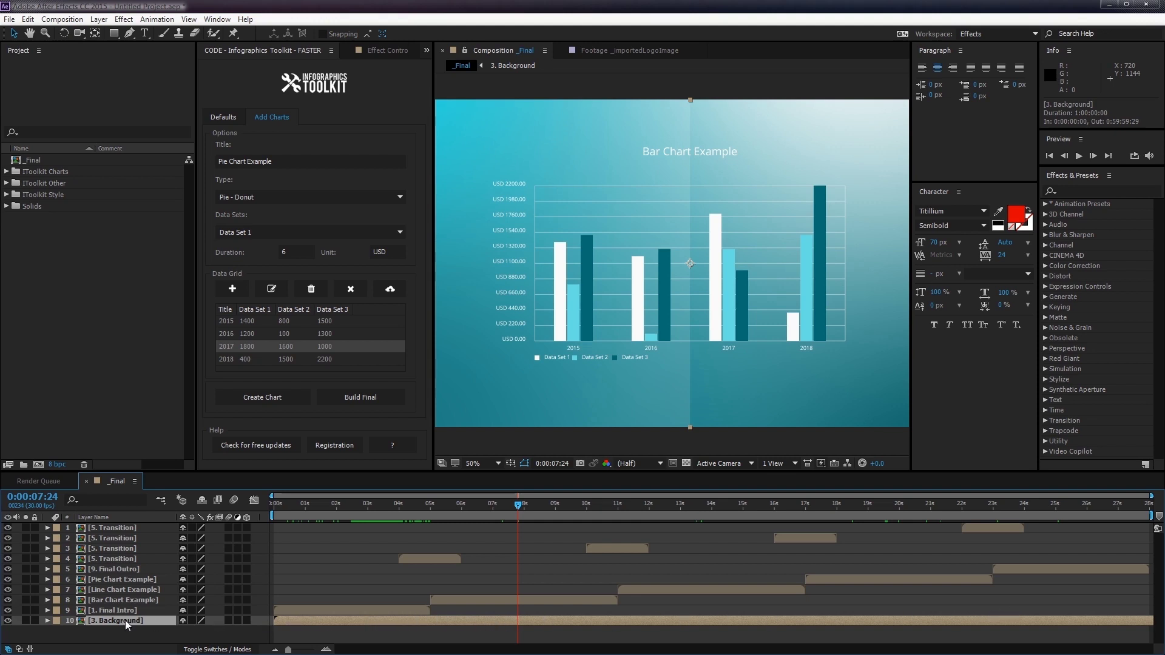
- Open the 3. Background comp and add a new adjustment layer over it
{"action": "left_click", "coordinate": [7, 195]}
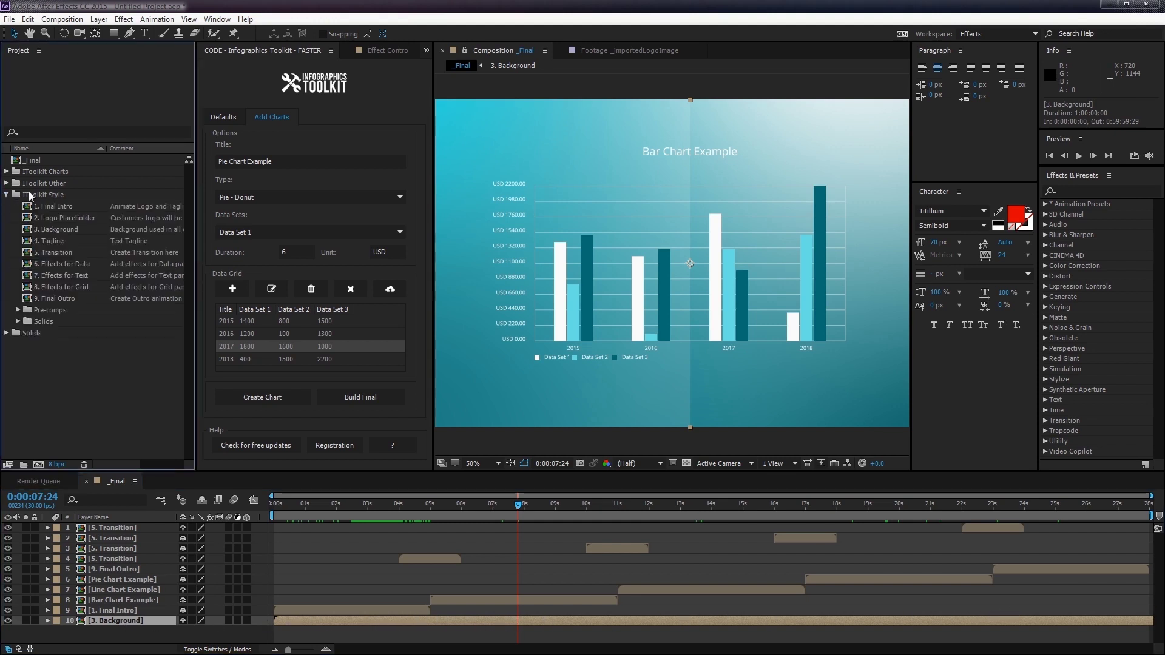
{"action": "left_click", "coordinate": [35, 196]}
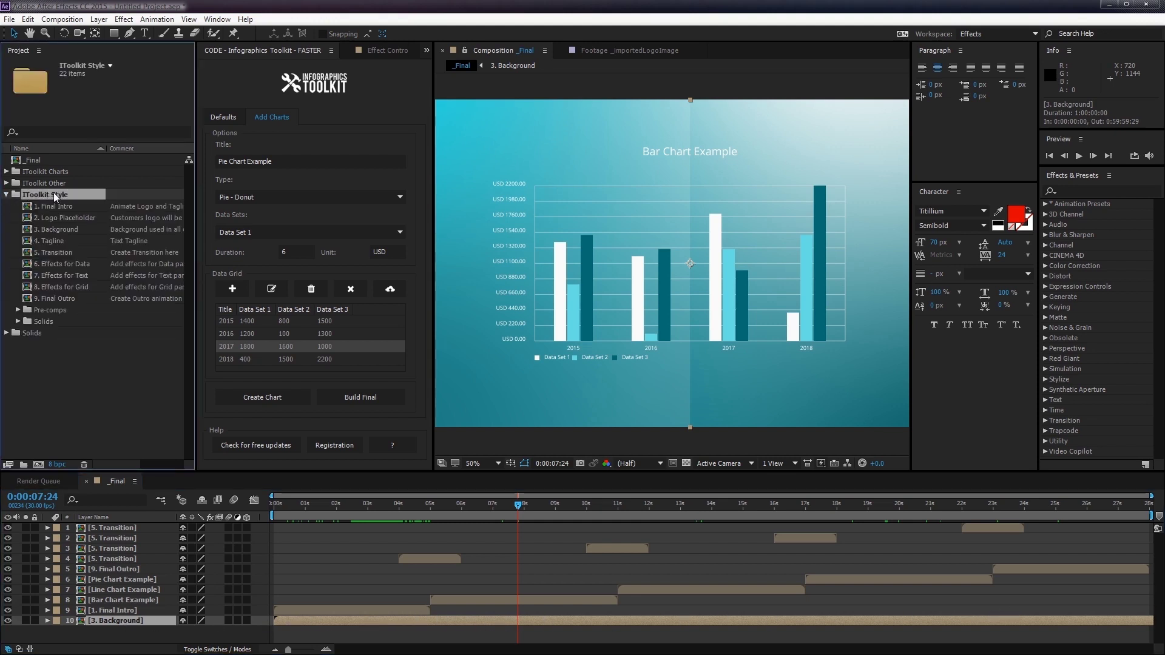
{"action": "left_click", "coordinate": [74, 236]}
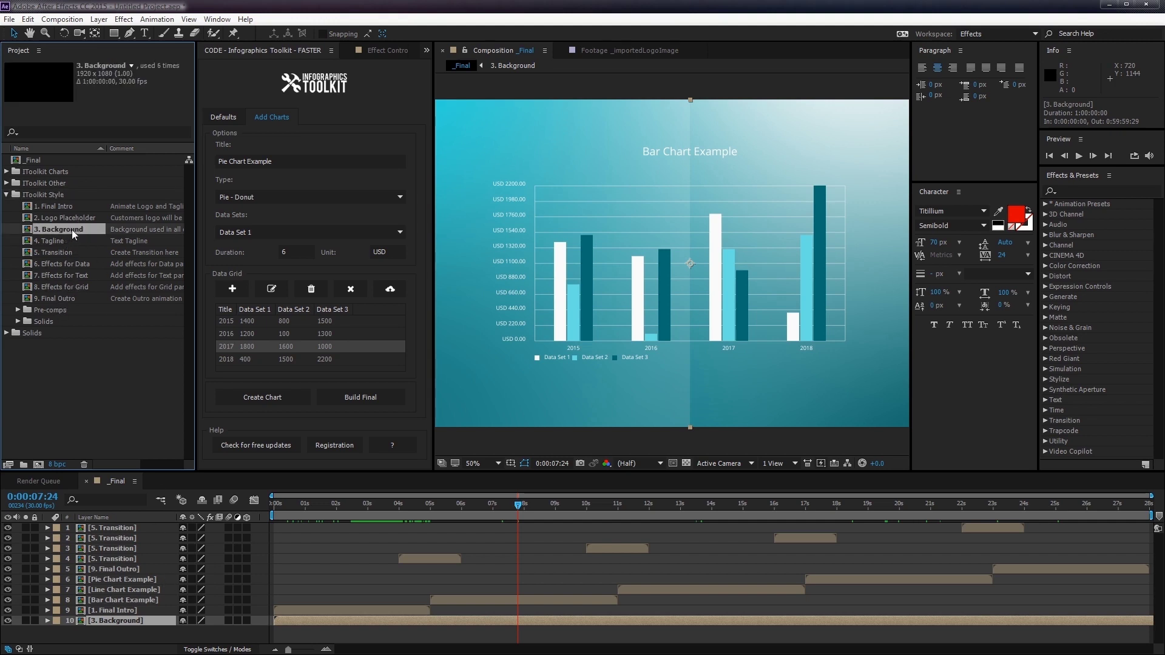
{"action": "double_click", "coordinate": [73, 231]}
{"action": "left_click_drag", "start_coordinate": [276, 507], "coordinate": [428, 507]}
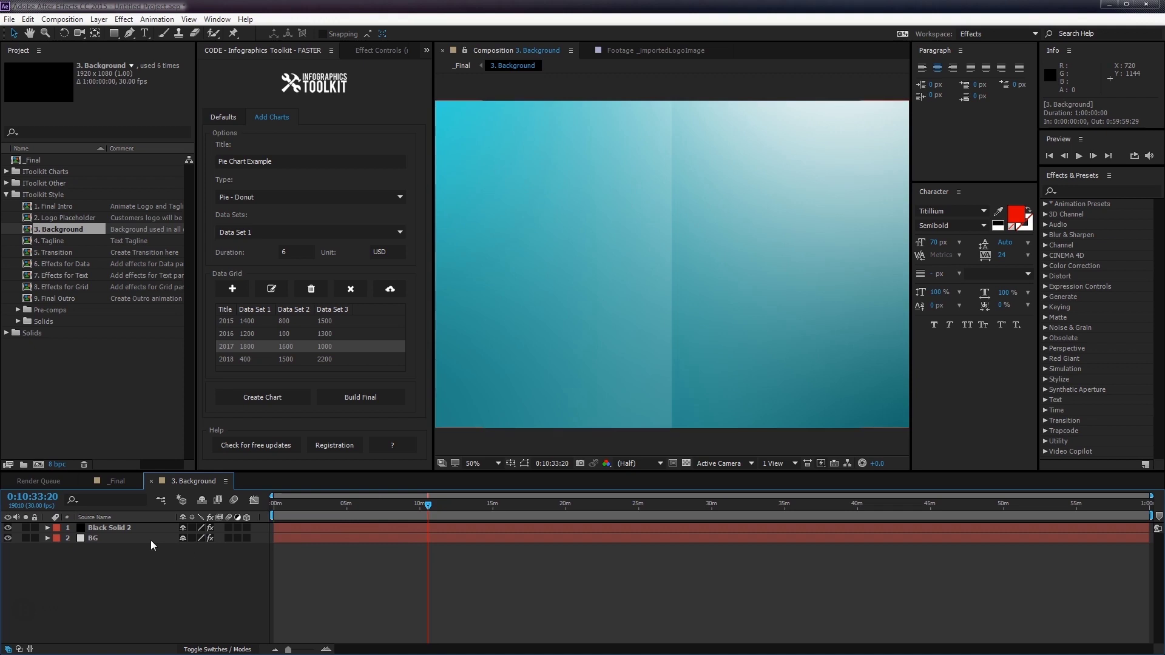
{"action": "right_click", "coordinate": [124, 570]}
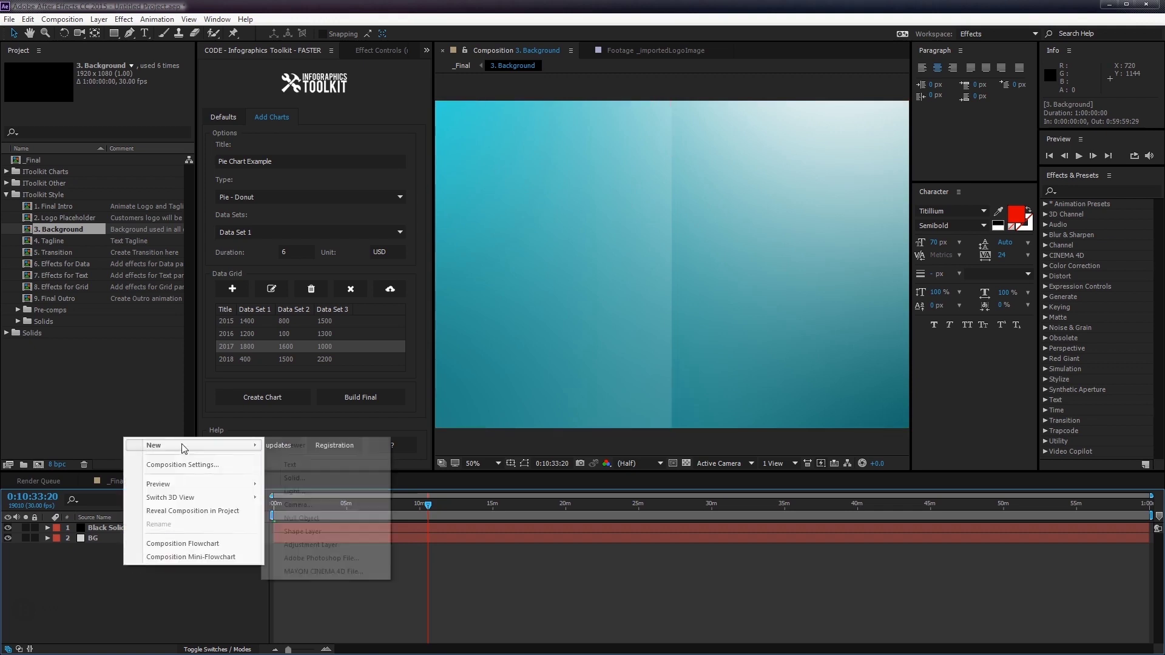
{"action": "left_click", "coordinate": [315, 538]}
- Apply Fast Blur to the adjustment layer with Blurriness 156 and Repeat Edge Pixels on
{"action": "left_click", "coordinate": [1090, 190]}
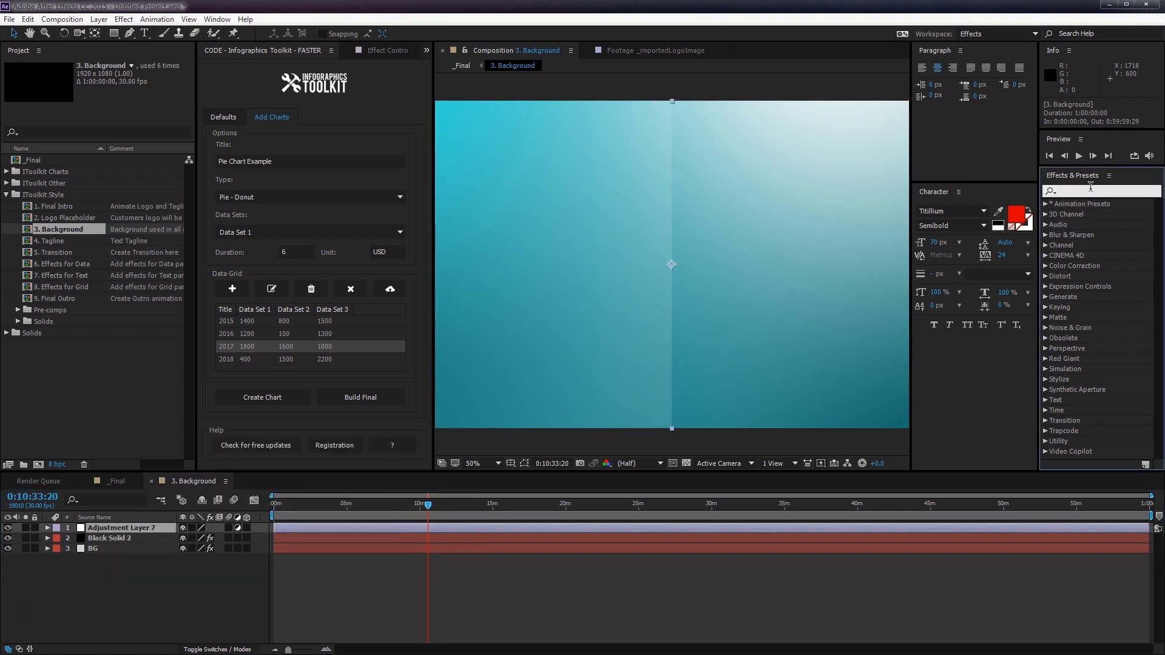
{"action": "type", "text": "fast"}
{"action": "left_click_drag", "start_coordinate": [1084, 225], "coordinate": [115, 528]}
{"action": "left_click_drag", "start_coordinate": [331, 86], "coordinate": [422, 80]}
{"action": "left_click", "coordinate": [332, 112]}
{"action": "left_click", "coordinate": [330, 108]}
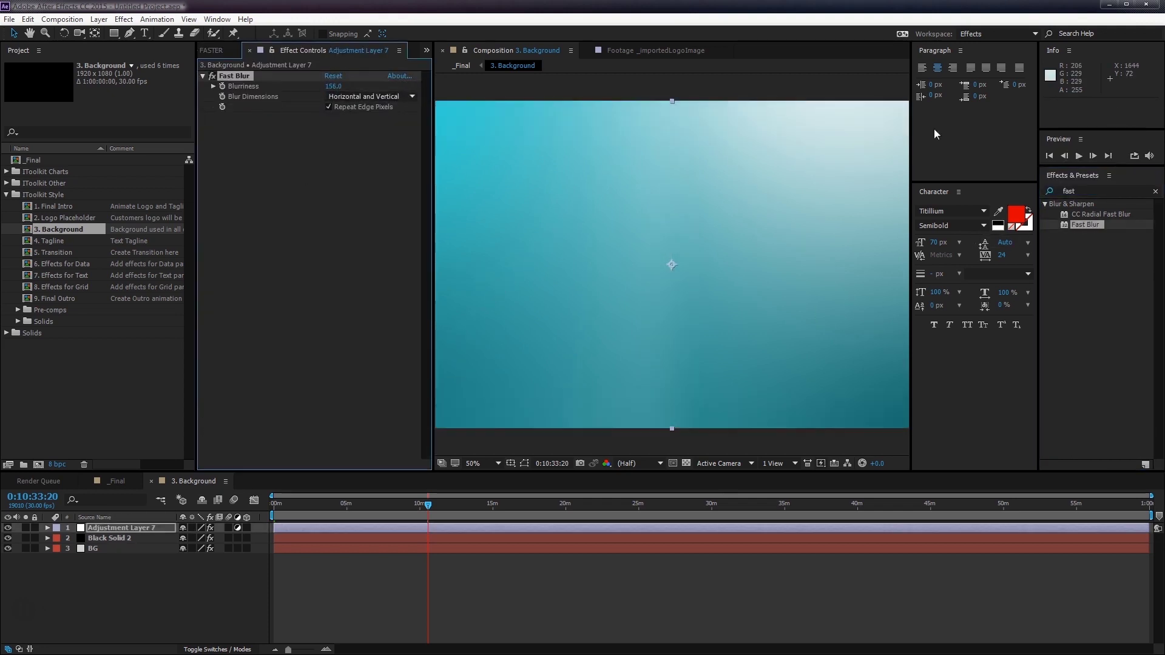
- Add Tint at 59% to the adjustment layer and preview the softened backdrop in _Final
{"action": "left_click", "coordinate": [1118, 192]}
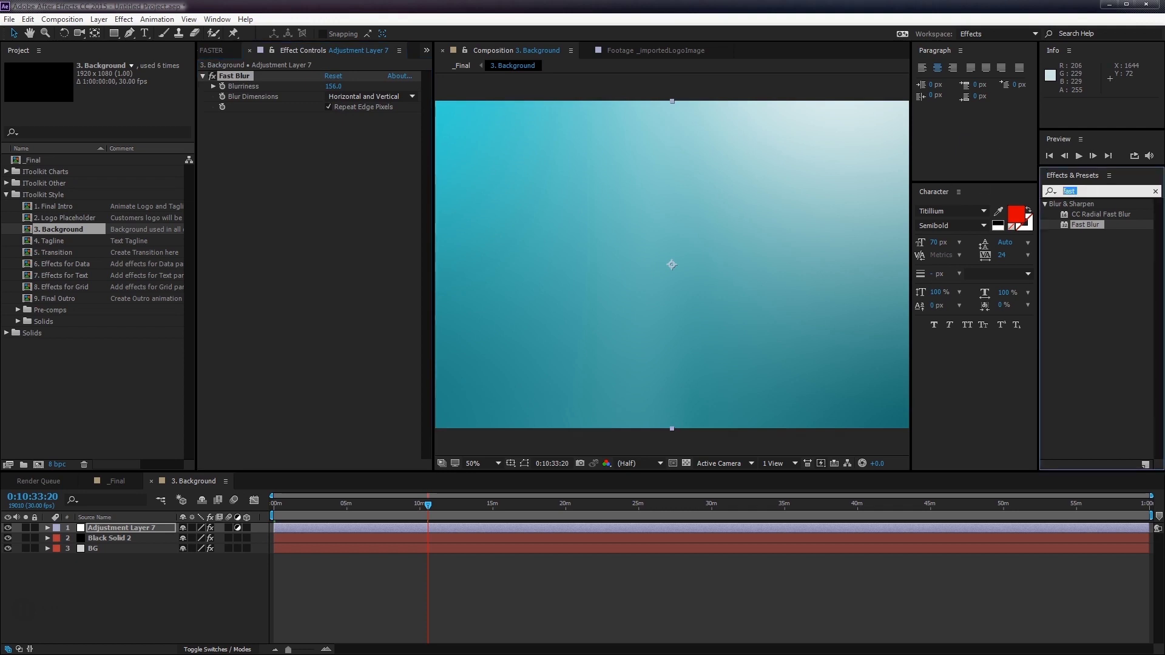
{"action": "type", "text": "tint"}
{"action": "left_click_drag", "start_coordinate": [1078, 246], "coordinate": [375, 239]}
{"action": "left_click_drag", "start_coordinate": [333, 147], "coordinate": [315, 147]}
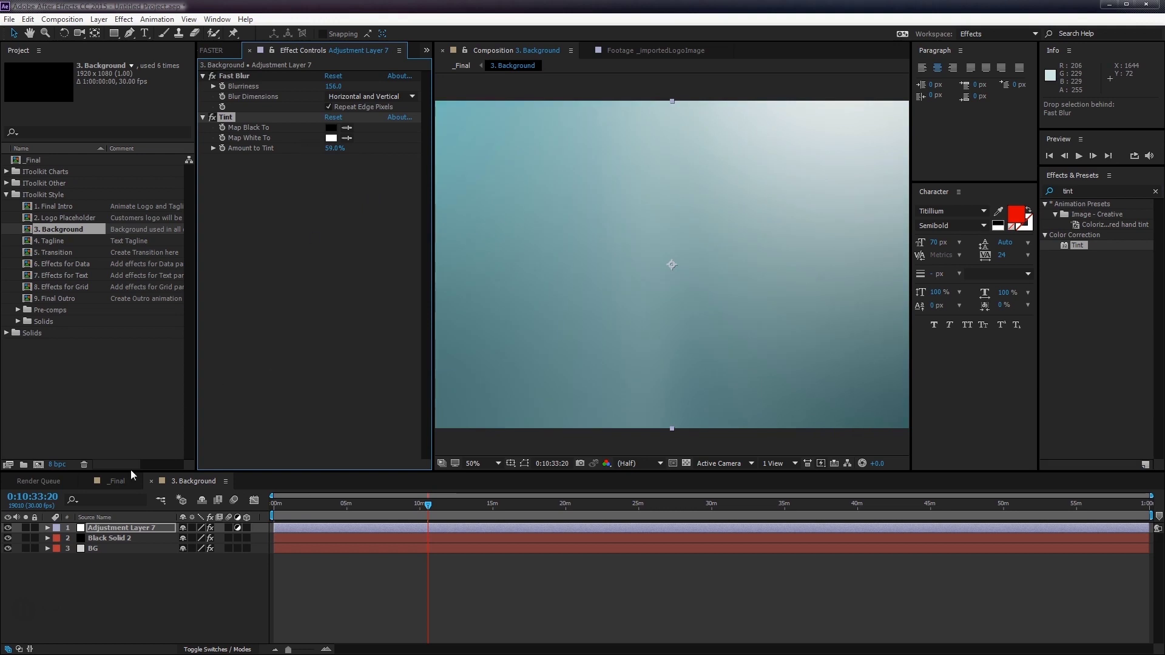
{"action": "left_click", "coordinate": [115, 480]}
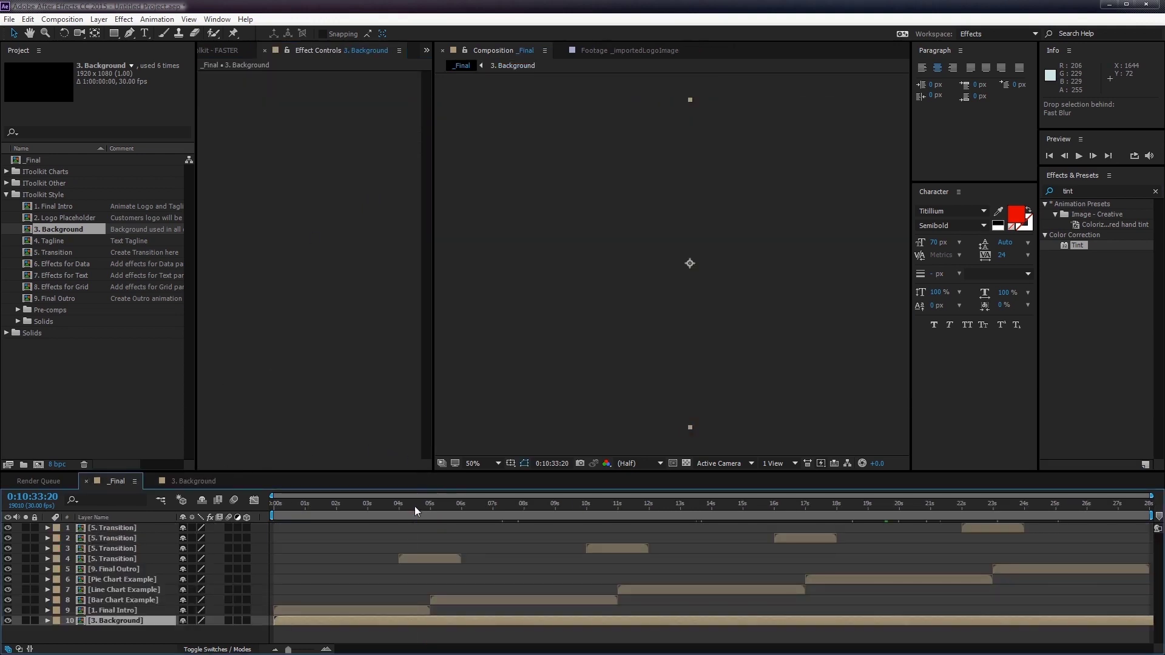
{"action": "left_click_drag", "start_coordinate": [413, 506], "coordinate": [518, 509]}
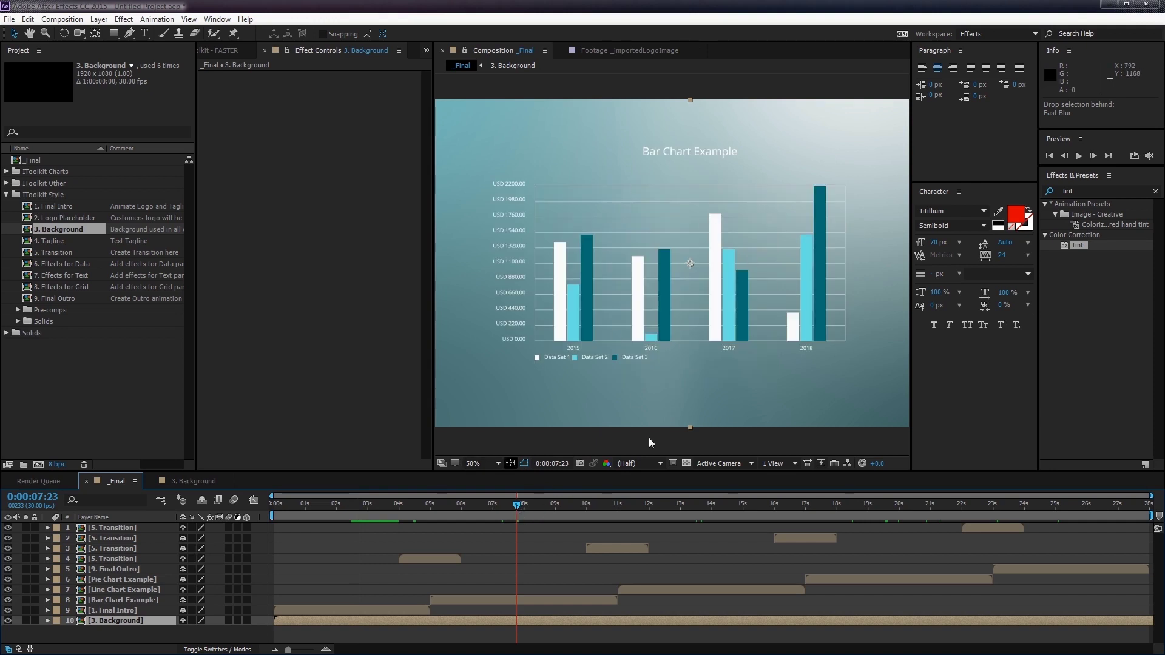
- Scrub _Final between the chart sections and expand the chart compositions folder in the Project panel
{"action": "left_click", "coordinate": [706, 509]}
{"action": "left_click", "coordinate": [889, 508]}
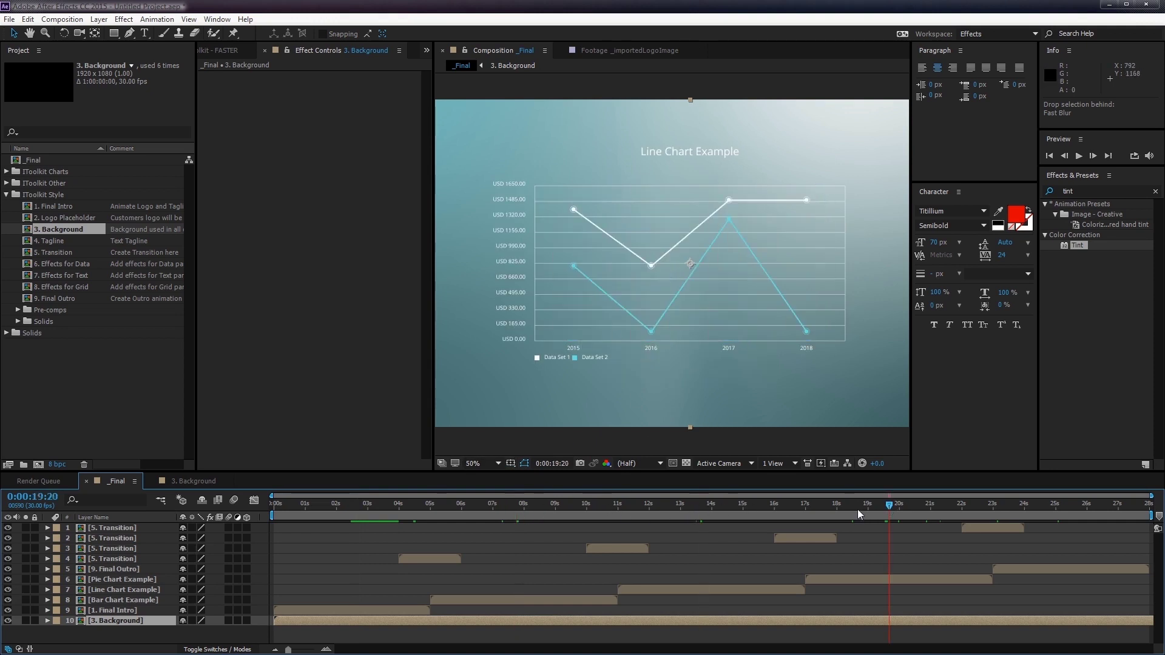
{"action": "left_click", "coordinate": [517, 508]}
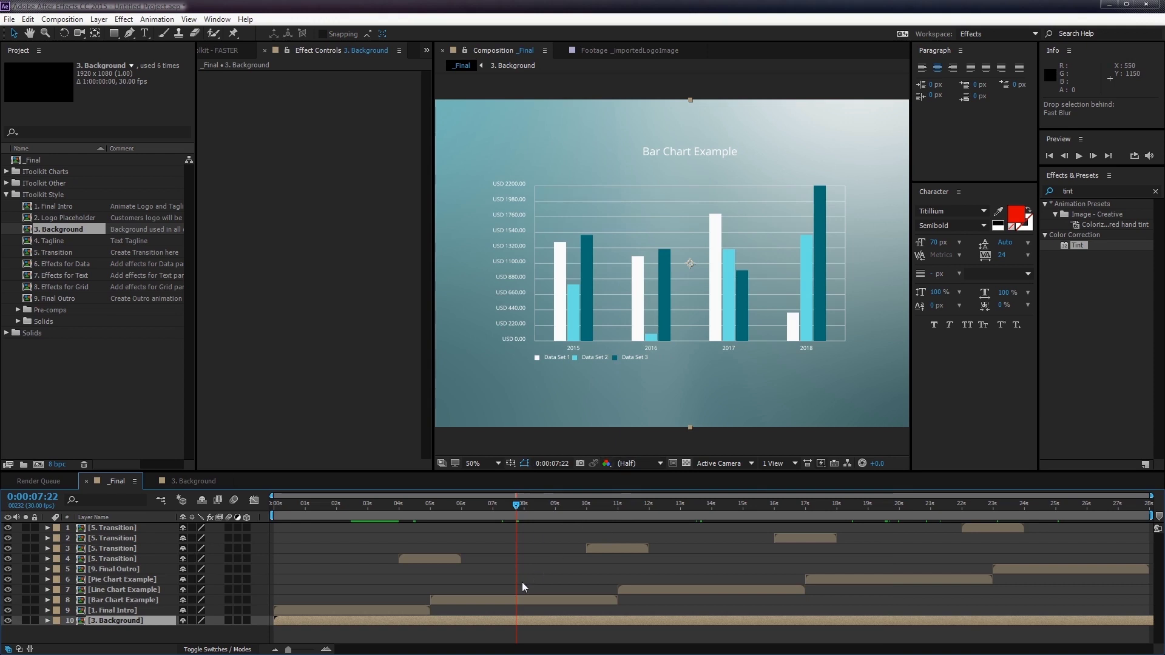
{"action": "left_click", "coordinate": [117, 599]}
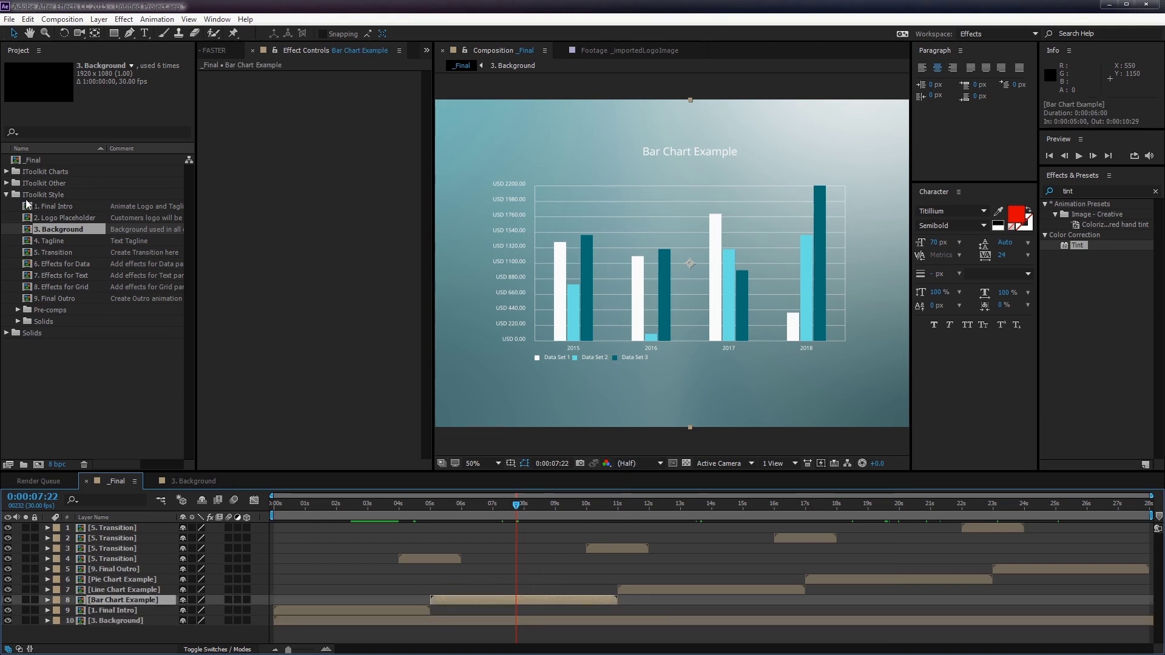
{"action": "left_click", "coordinate": [6, 194]}
{"action": "left_click", "coordinate": [6, 172]}
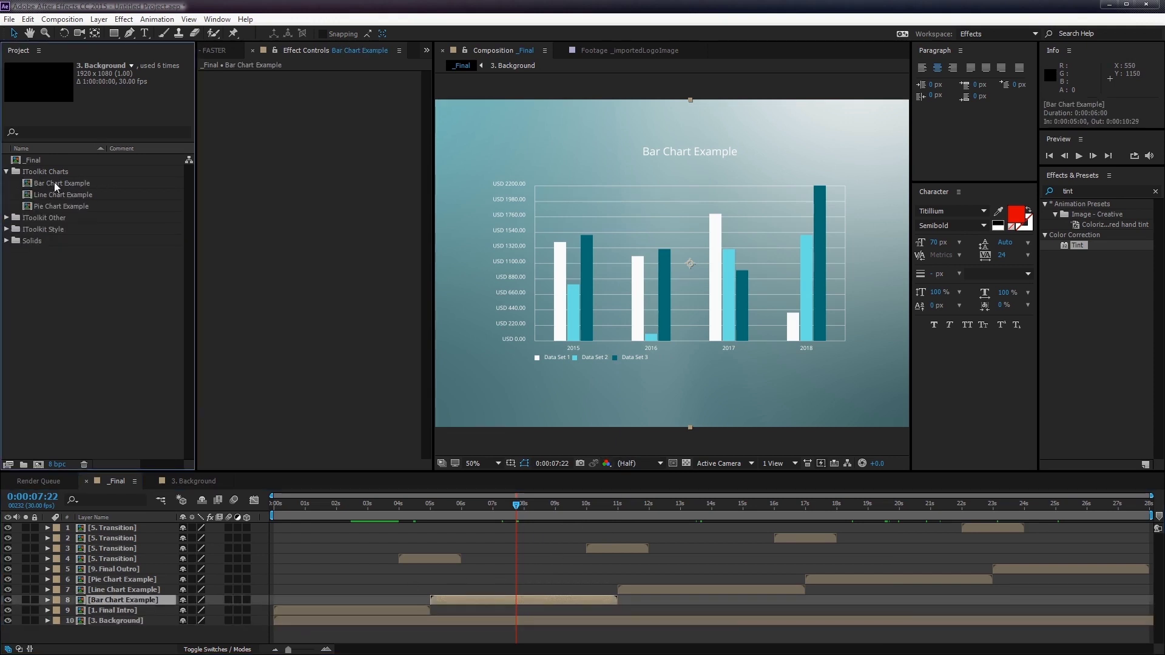
- Look through the Bar, Line and Pie Chart Example comps, ending with Bar Chart Example selected
{"action": "left_click", "coordinate": [65, 182]}
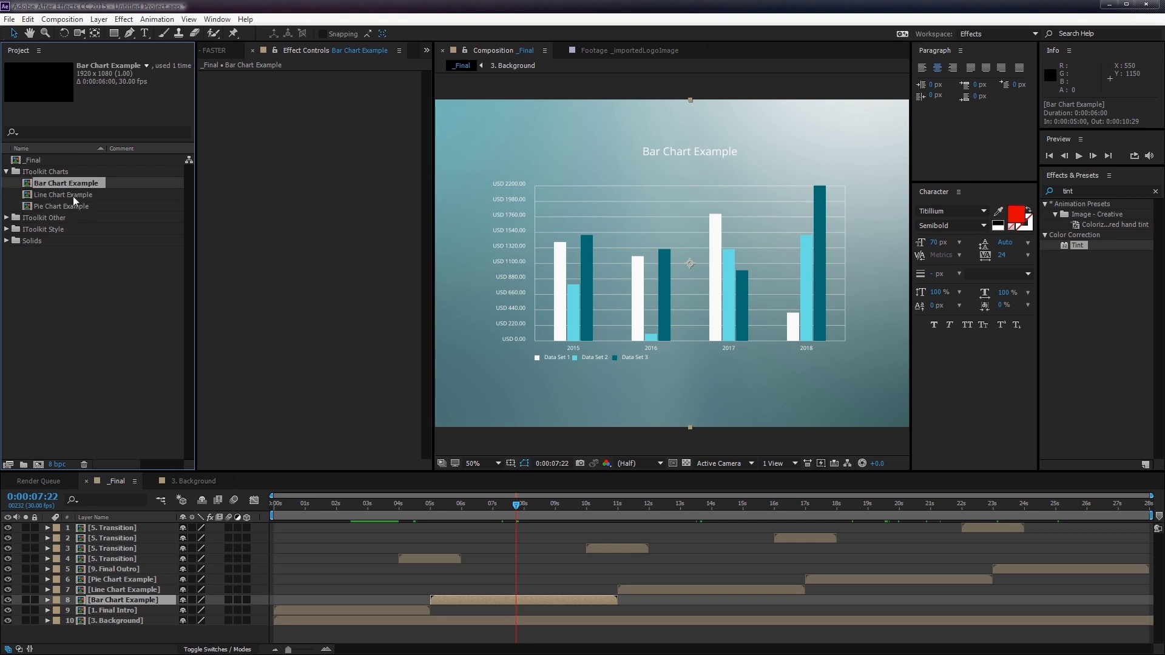
{"action": "left_click", "coordinate": [72, 195]}
{"action": "left_click", "coordinate": [81, 206]}
{"action": "left_click", "coordinate": [83, 183]}
{"action": "left_click", "coordinate": [79, 195]}
{"action": "left_click", "coordinate": [80, 207]}
{"action": "left_click", "coordinate": [82, 184]}
{"action": "left_click", "coordinate": [76, 194]}
{"action": "left_click", "coordinate": [80, 184]}
{"action": "left_click", "coordinate": [79, 195]}
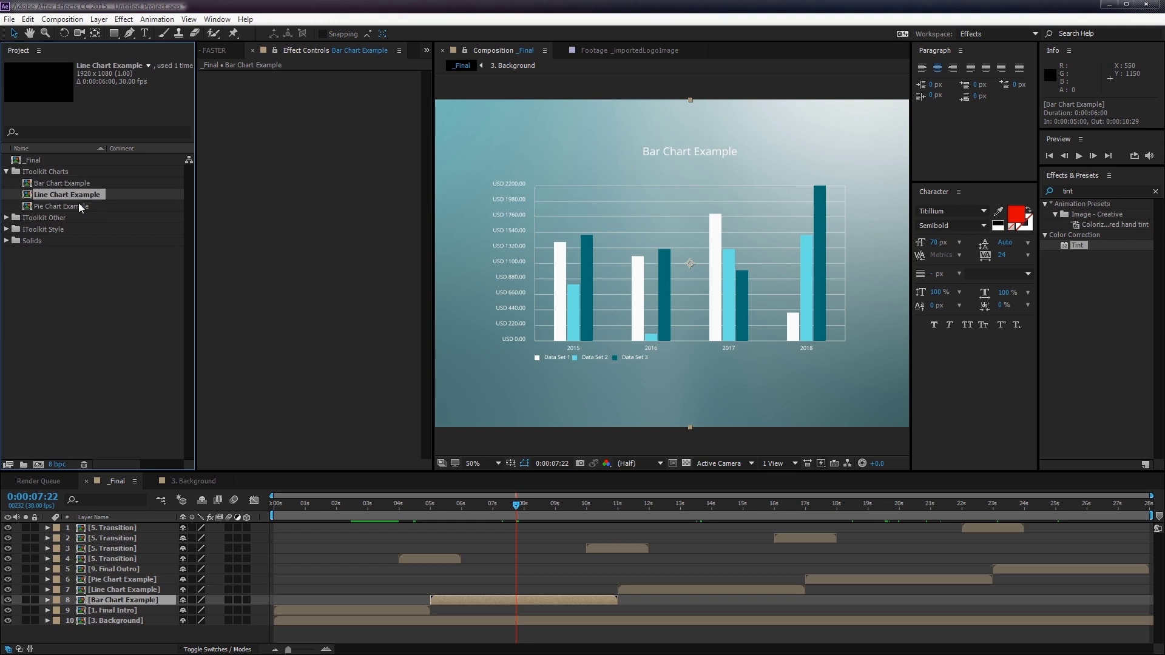
{"action": "left_click", "coordinate": [78, 205]}
{"action": "left_click", "coordinate": [78, 184]}
{"action": "left_click", "coordinate": [72, 194]}
{"action": "left_click", "coordinate": [75, 205]}
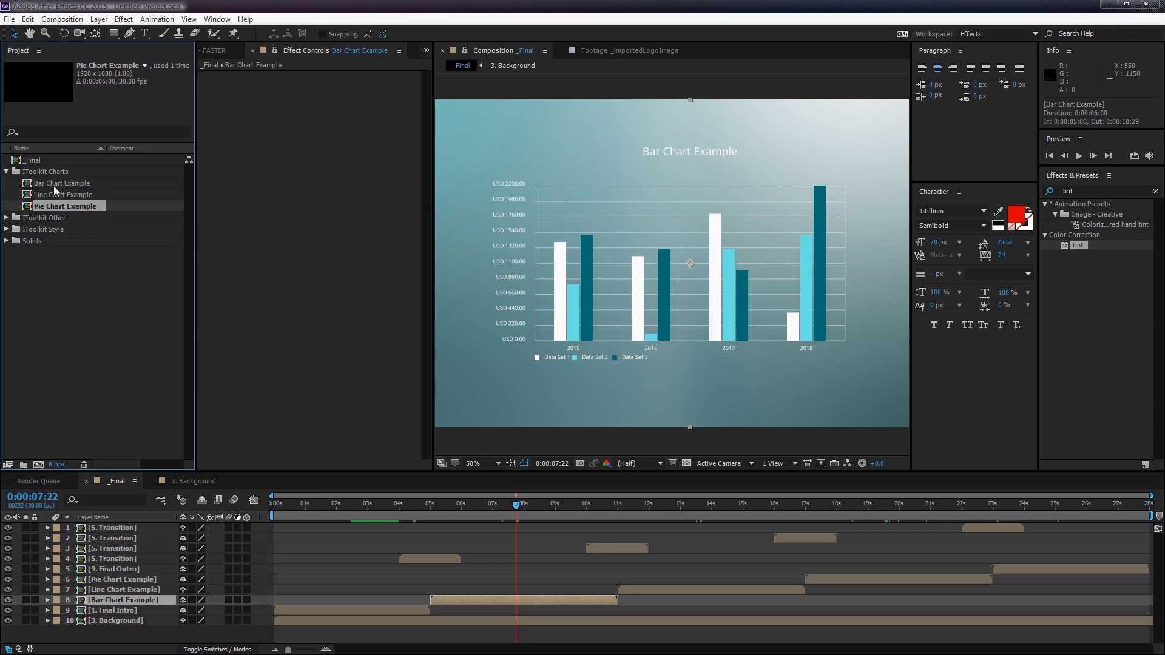
{"action": "left_click", "coordinate": [53, 185]}
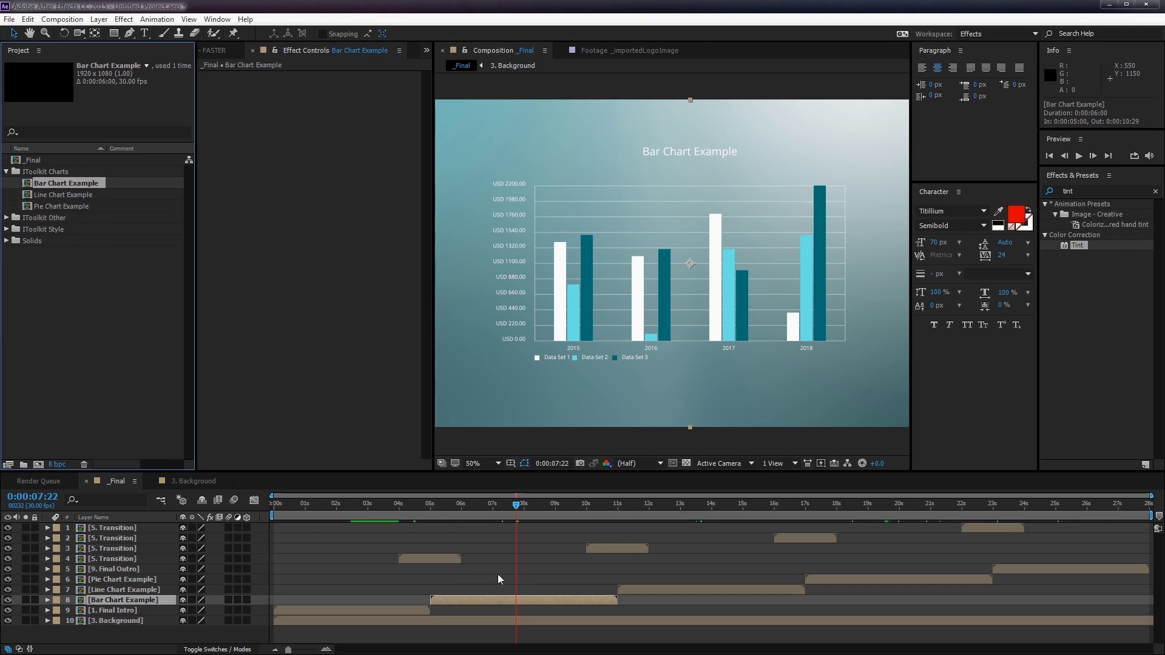
{"action": "left_click", "coordinate": [60, 195]}
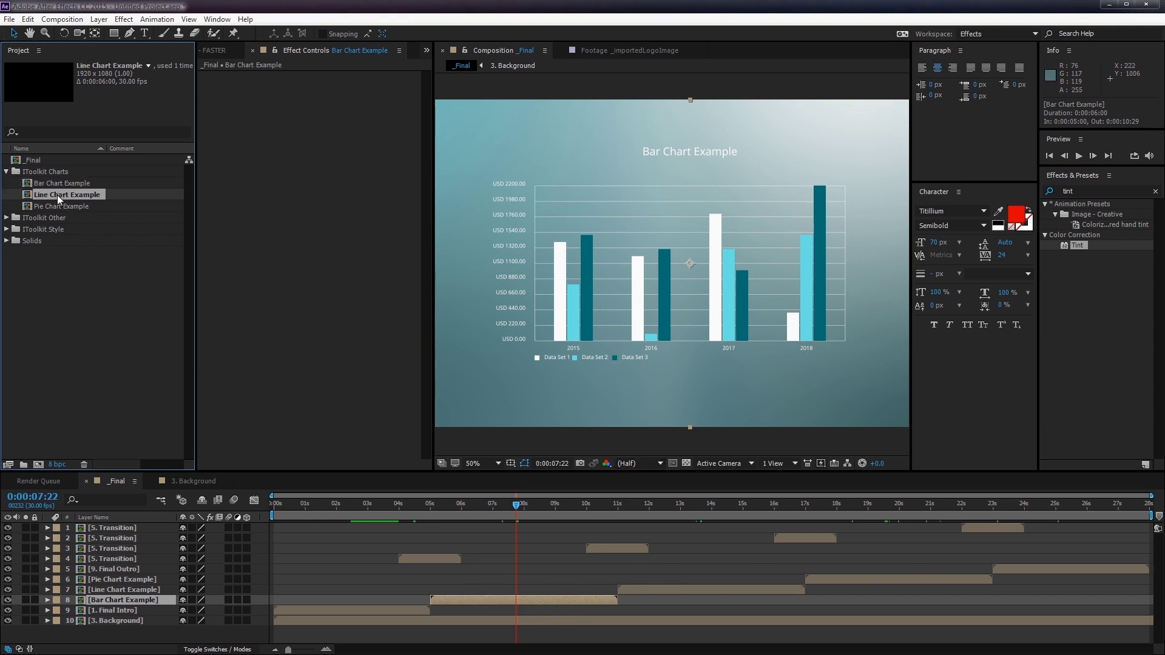
{"action": "left_click", "coordinate": [57, 205]}
{"action": "left_click", "coordinate": [51, 185]}
{"action": "left_click", "coordinate": [50, 203]}
{"action": "left_click", "coordinate": [51, 195]}
{"action": "left_click", "coordinate": [53, 184]}
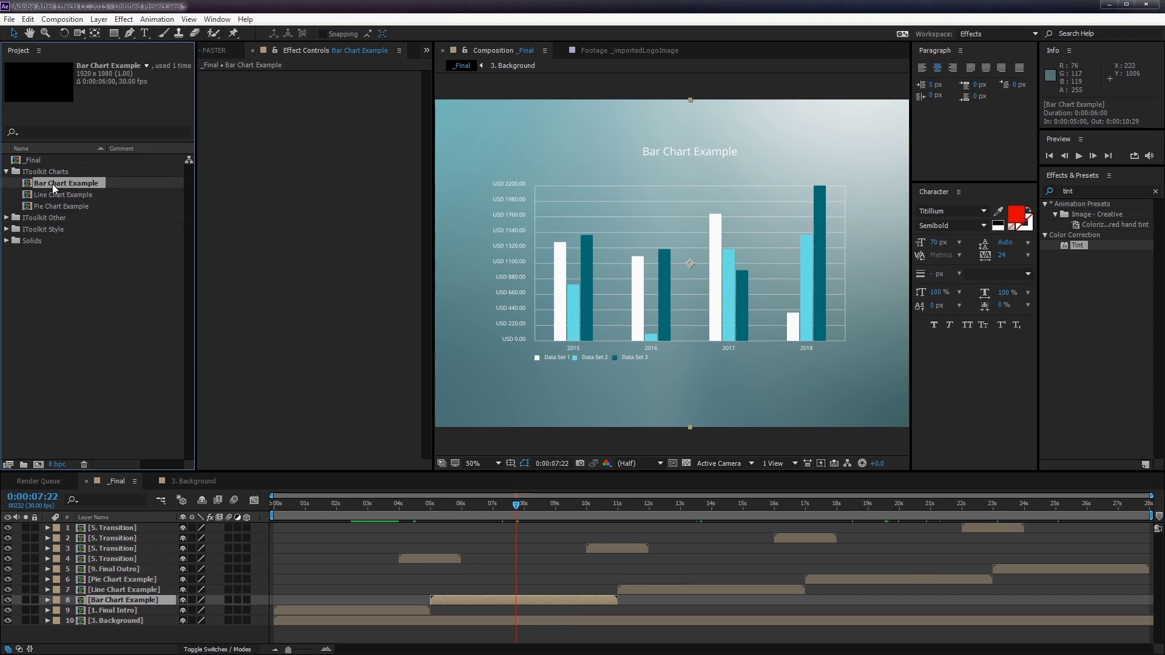
- Rename the comps to 2. Bar Chart Example, 1. Line Chart Example and 3. Pie Chart Example
{"action": "key", "text": "Return"}
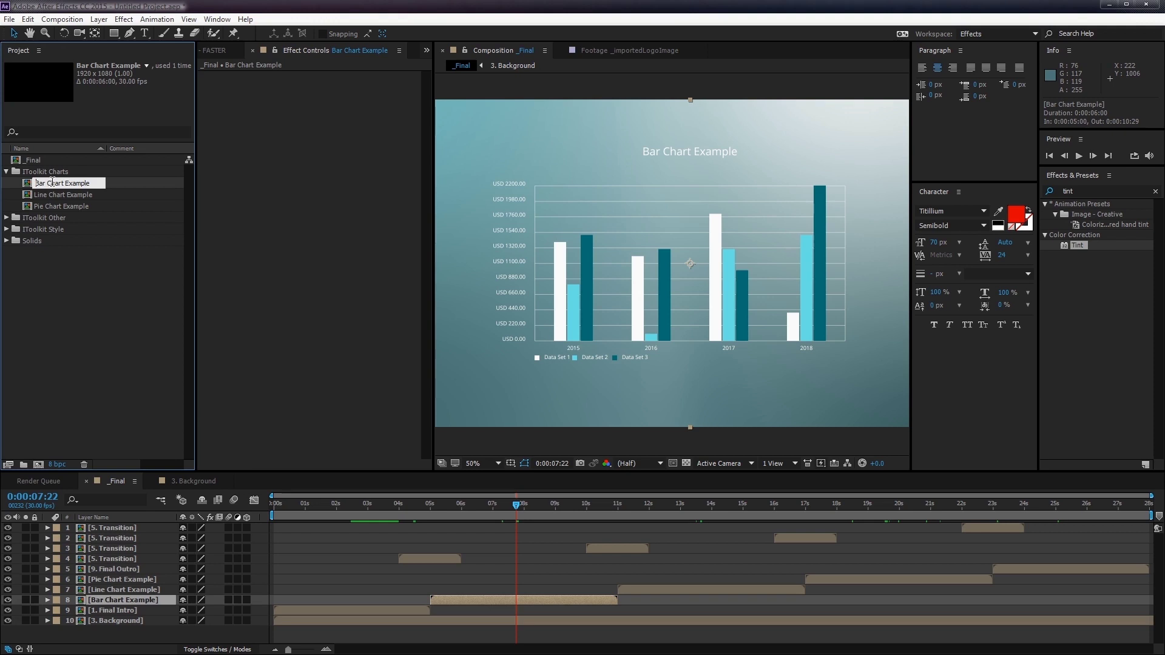
{"action": "key", "text": "Home"}
{"action": "type", "text": "2."}
{"action": "key", "text": "Return"}
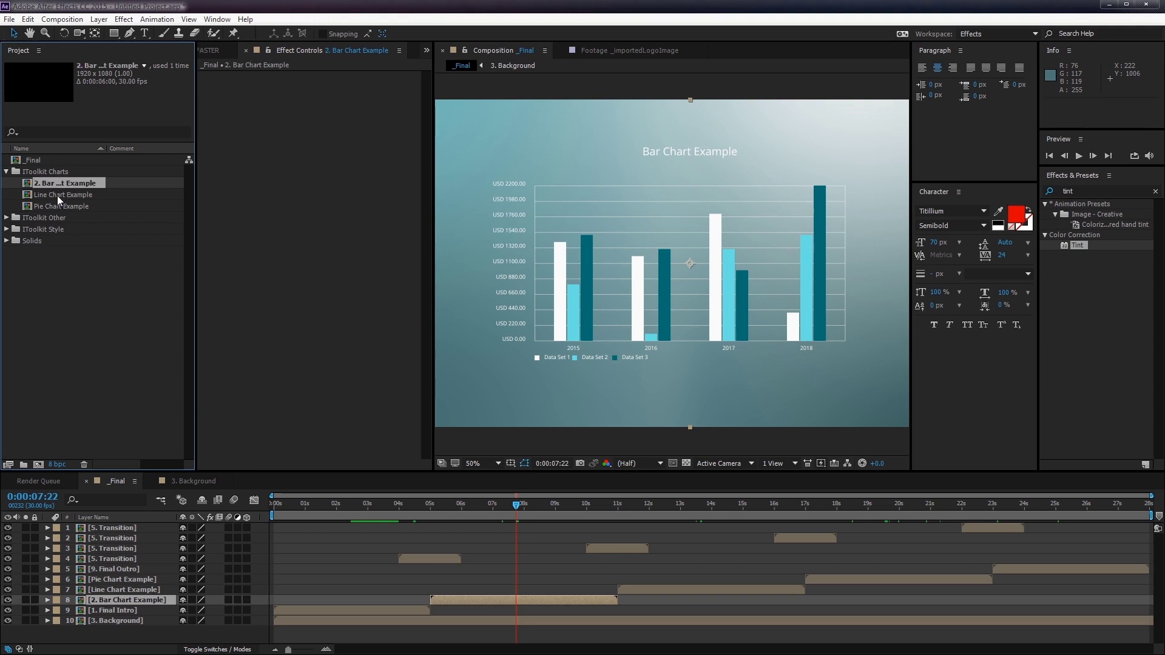
{"action": "left_click", "coordinate": [56, 194]}
{"action": "key", "text": "Return"}
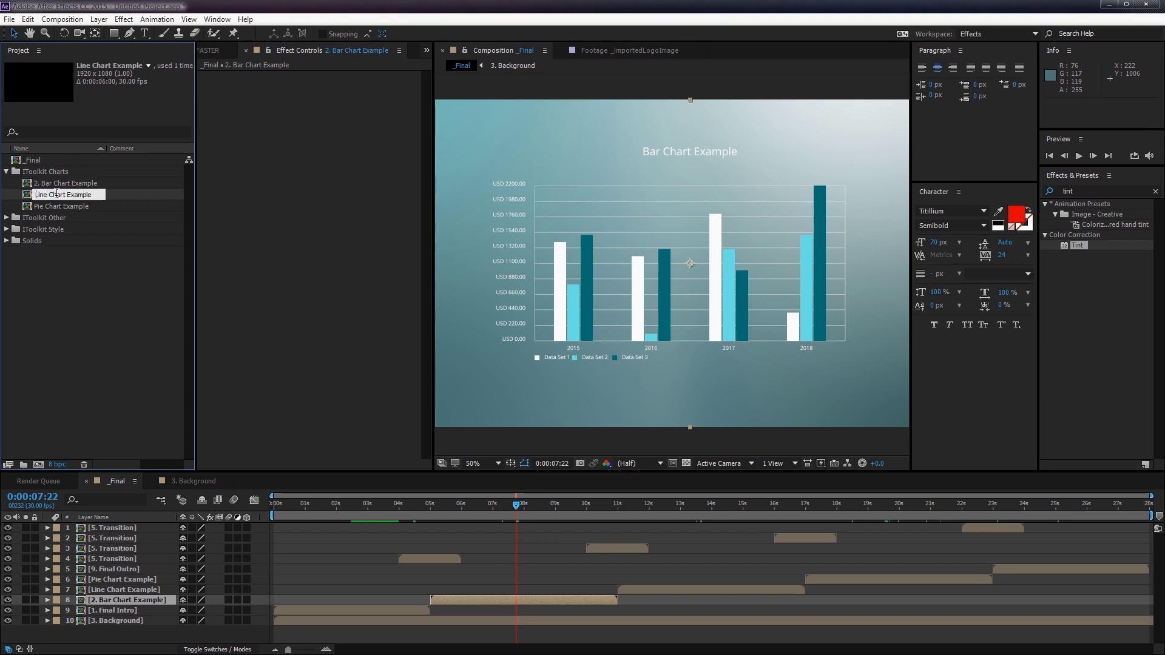
{"action": "type", "text": "1."}
{"action": "key", "text": "Return"}
{"action": "left_click", "coordinate": [57, 206]}
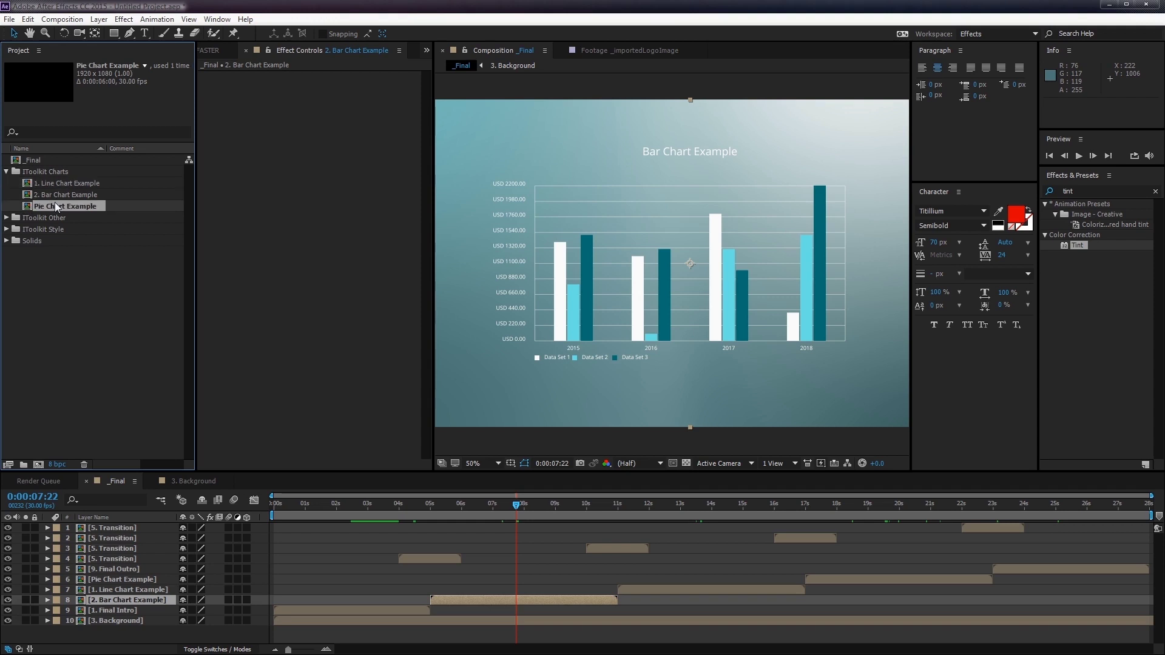
{"action": "key", "text": "Return"}
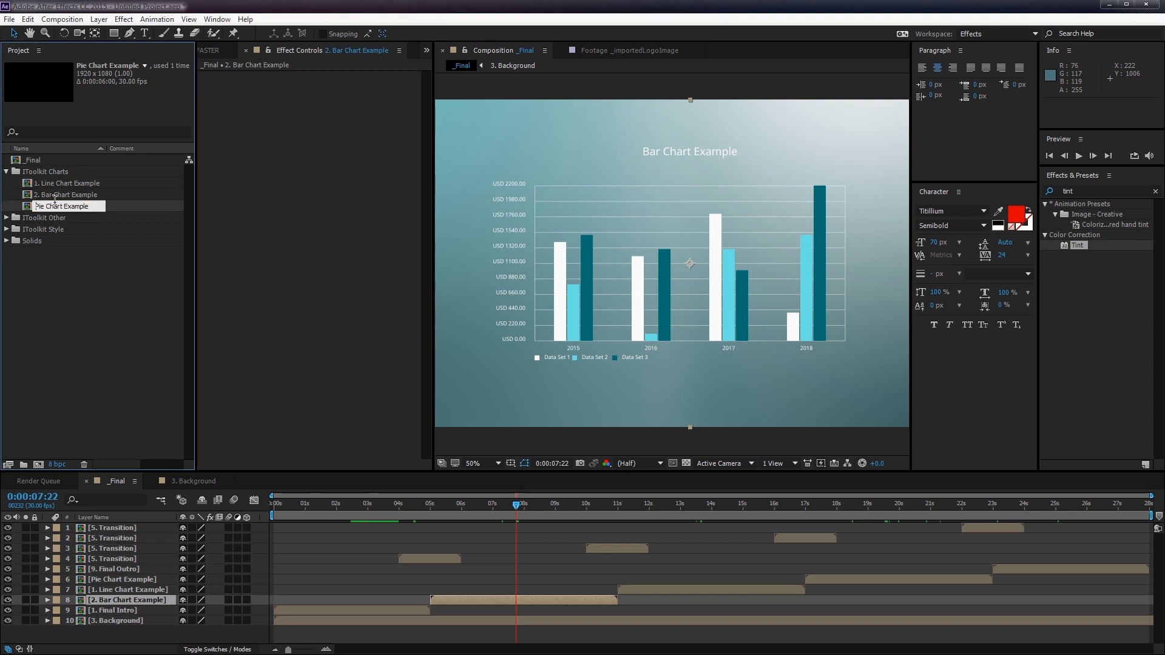
{"action": "type", "text": "3."}
{"action": "key", "text": "Return"}
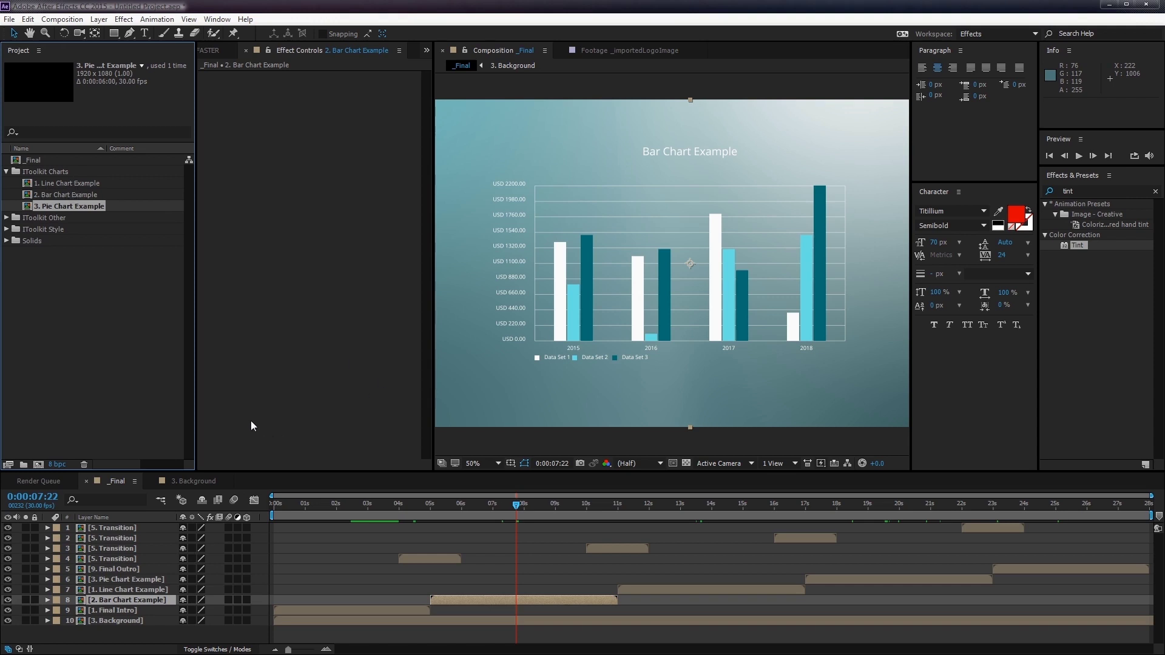
- Rebuild _Final from the Infographics Toolkit panel and scrub to confirm the line chart plays first
{"action": "left_click", "coordinate": [211, 51]}
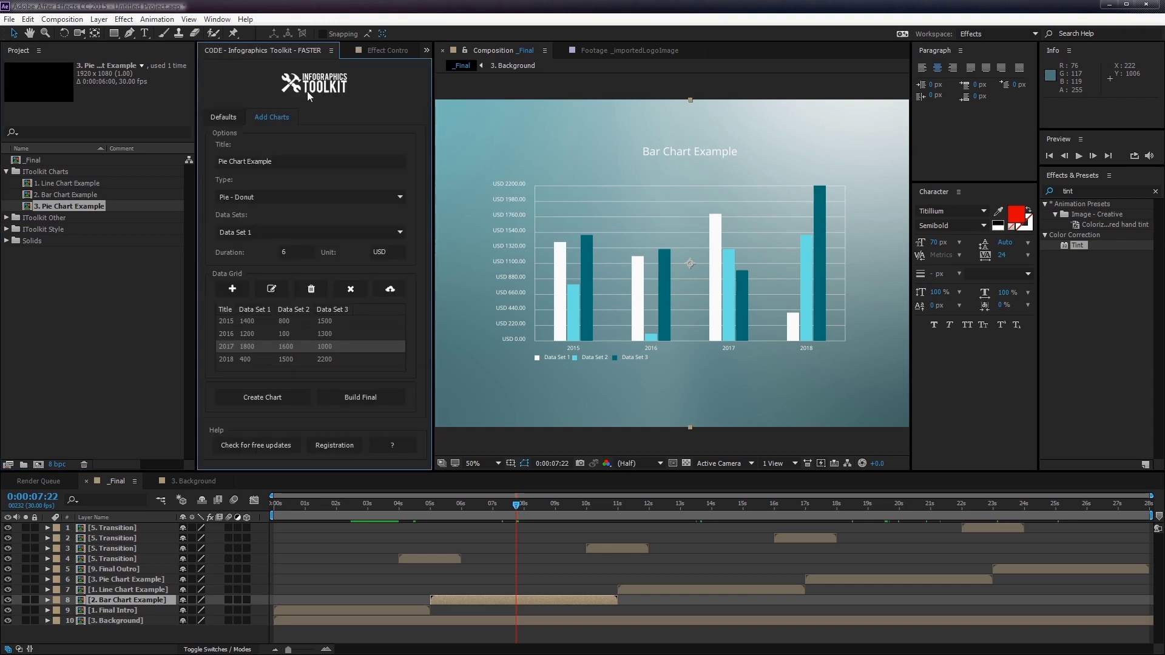
{"action": "left_click", "coordinate": [369, 399]}
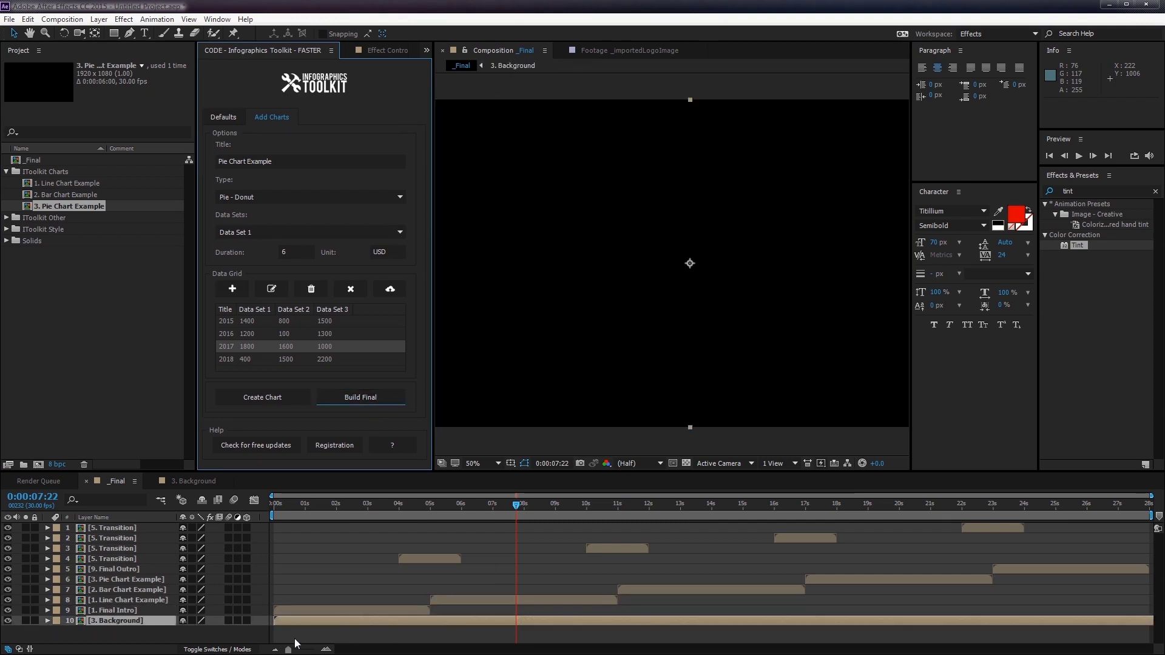
{"action": "left_click_drag", "start_coordinate": [588, 505], "coordinate": [536, 511]}
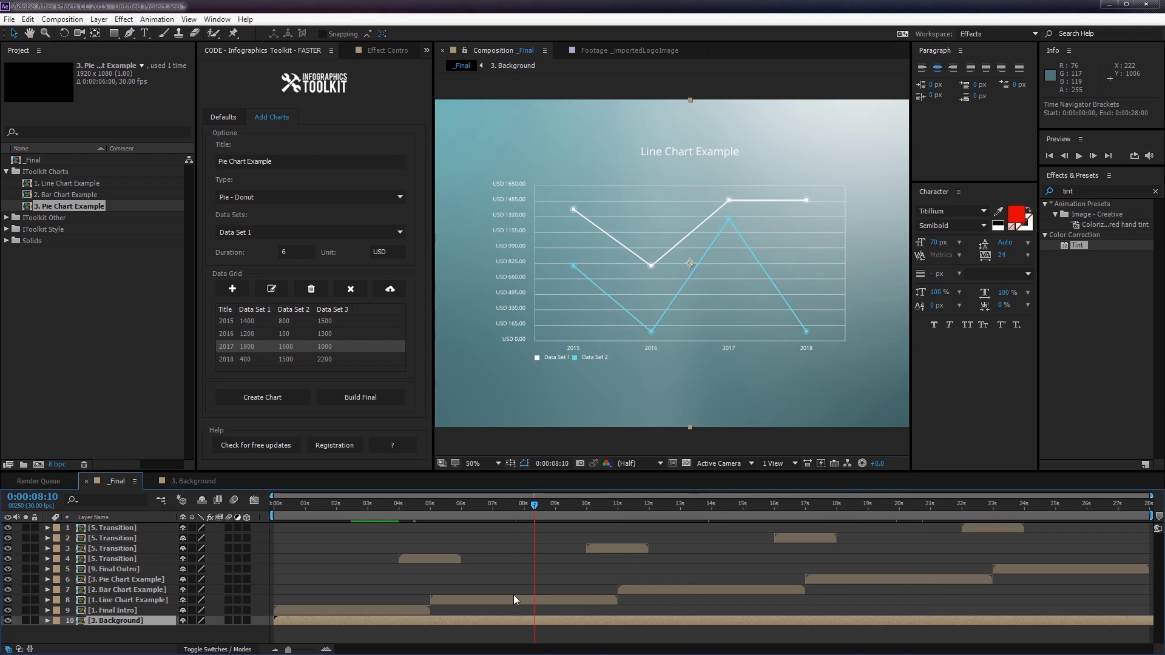
- Open the Line Chart Example precomp from the _Final timeline
{"action": "left_click", "coordinate": [583, 601]}
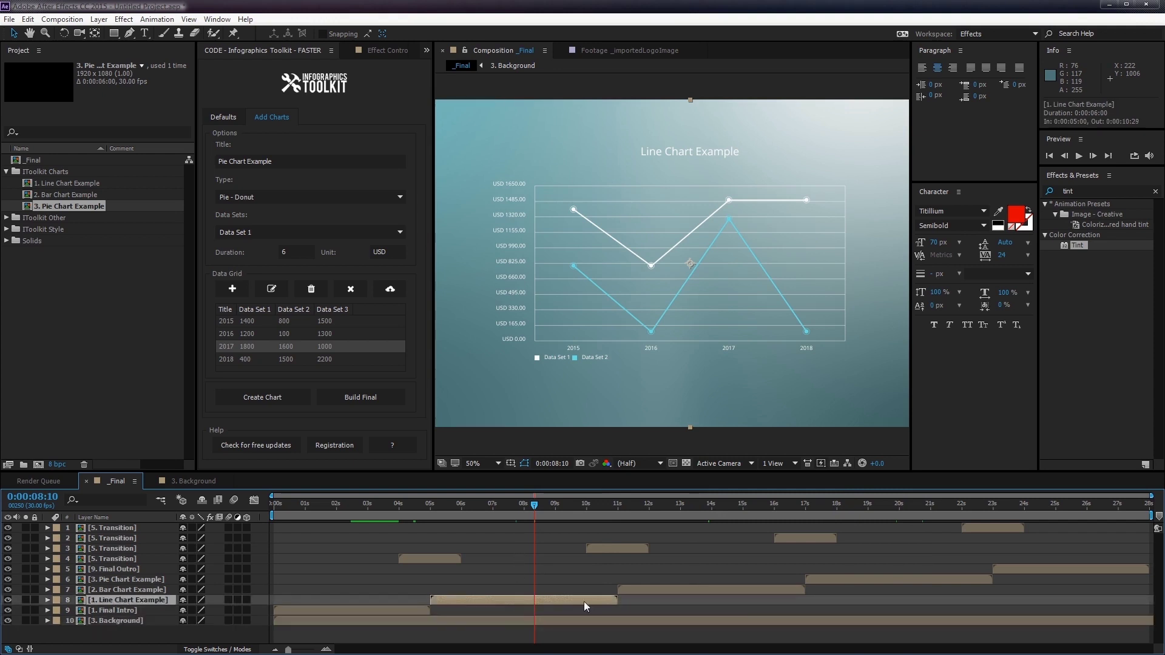
{"action": "double_click", "coordinate": [517, 600]}
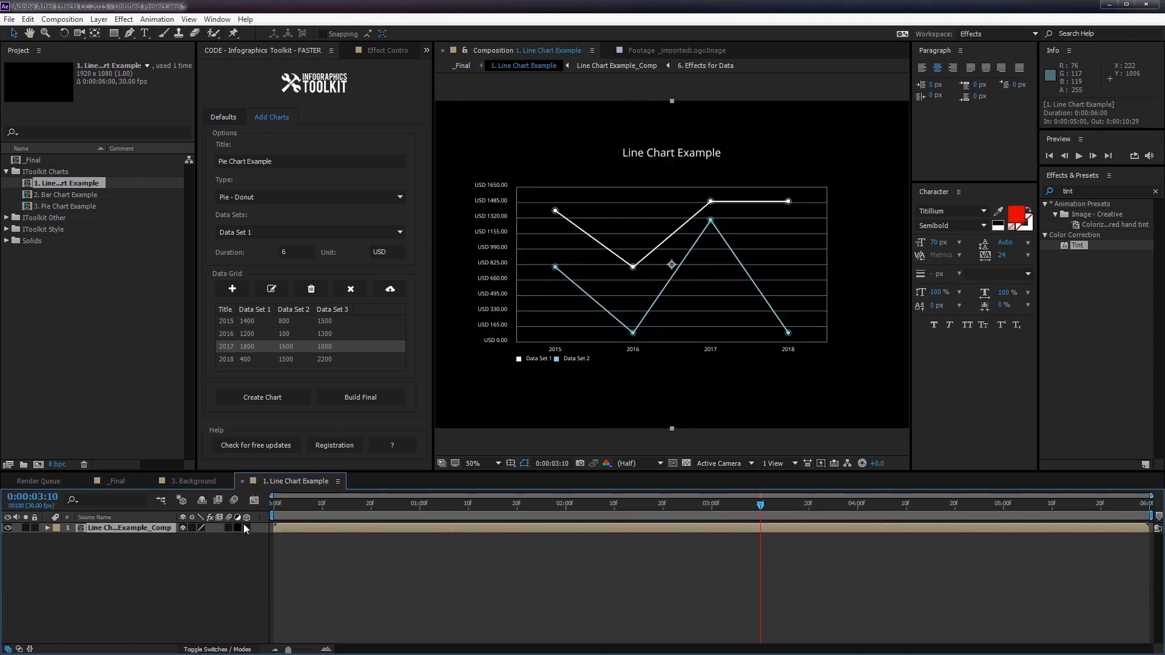
{"action": "left_click_drag", "start_coordinate": [337, 504], "coordinate": [580, 504]}
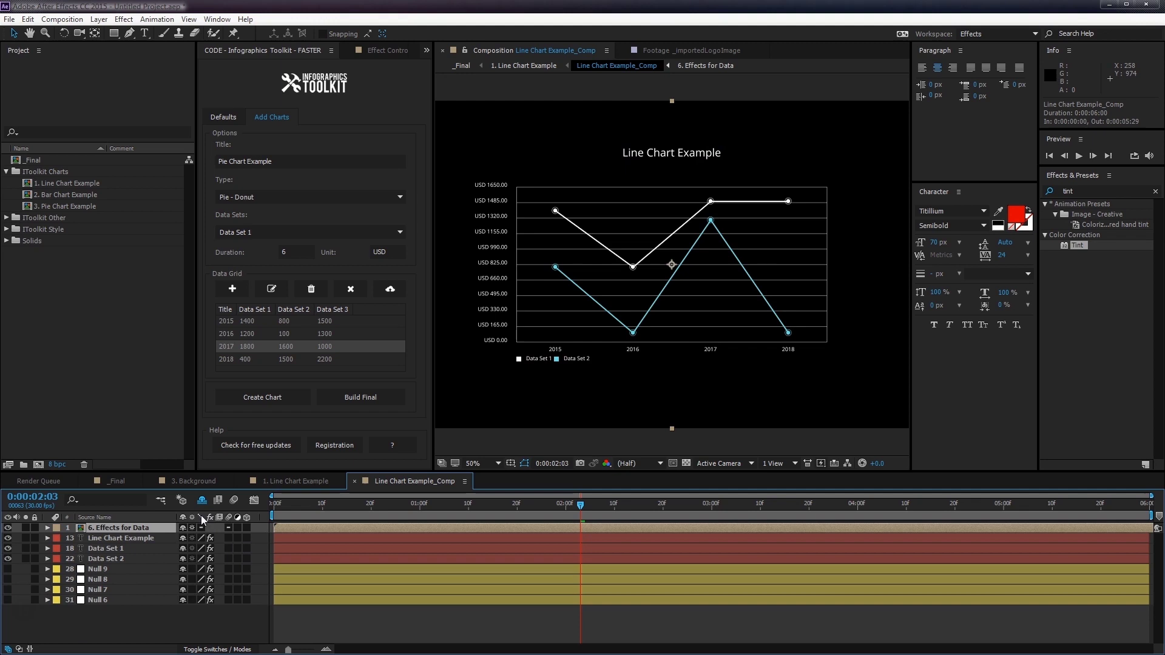
- Reveal the shy layers and show the Dashboard - Theme layer's settings in Effect Controls
{"action": "left_click", "coordinate": [205, 500]}
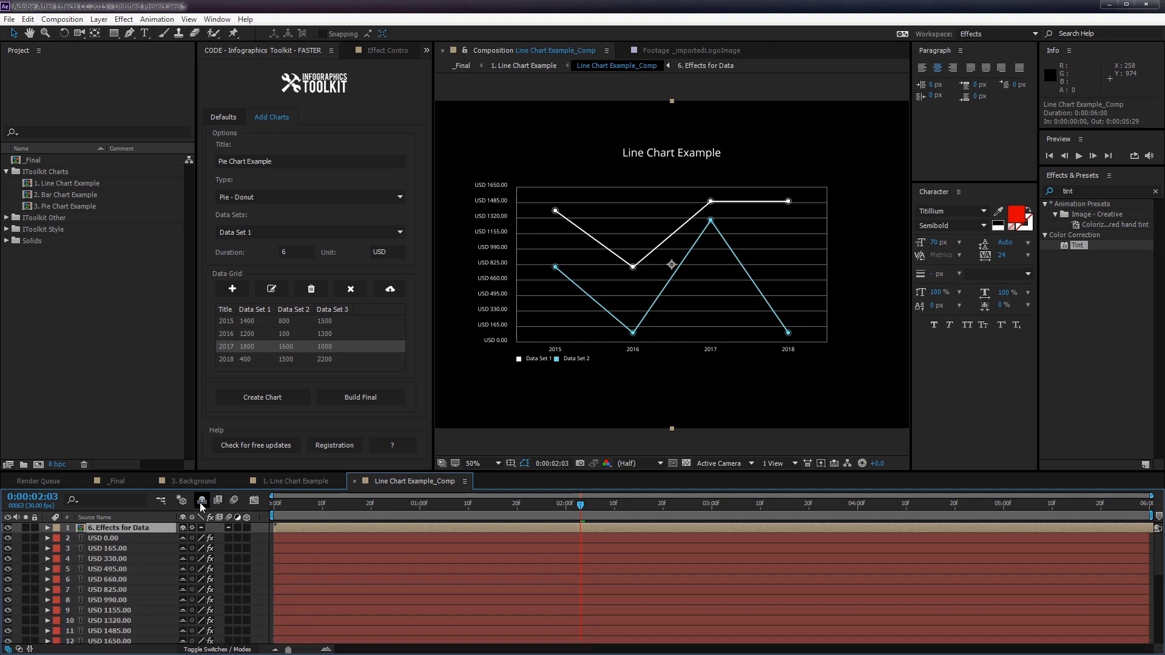
{"action": "left_click_drag", "start_coordinate": [286, 470], "coordinate": [282, 404]}
{"action": "scroll", "coordinate": [118, 523], "scroll_direction": "down", "scroll_amount": 5}
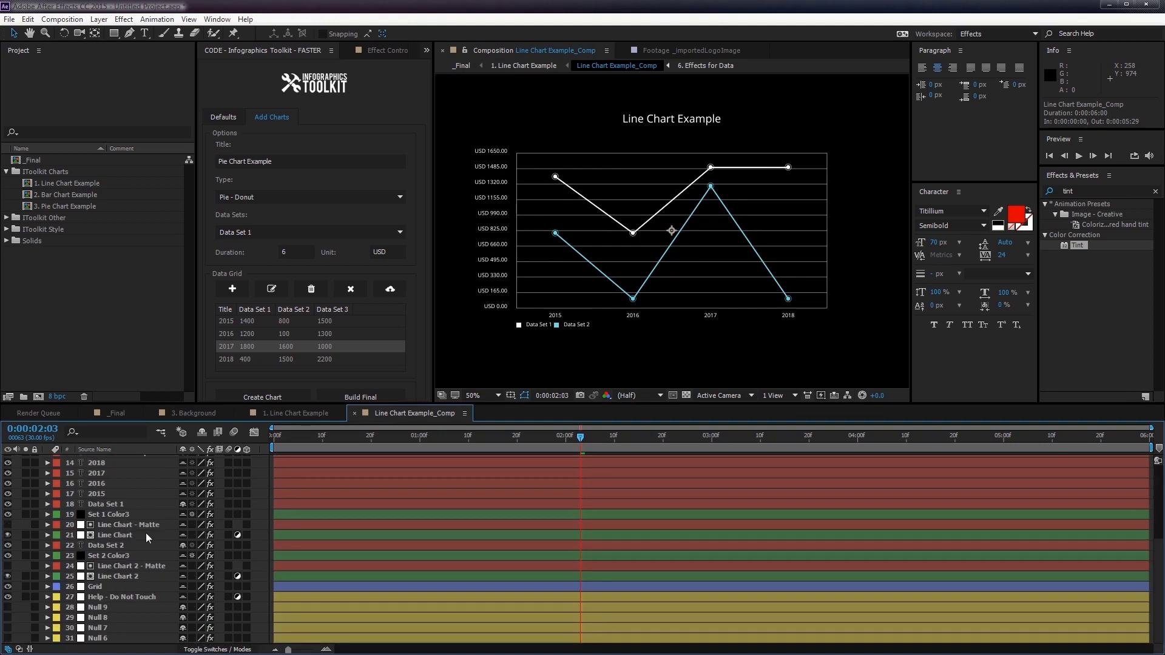
{"action": "left_click", "coordinate": [126, 449]}
{"action": "left_click", "coordinate": [142, 638]}
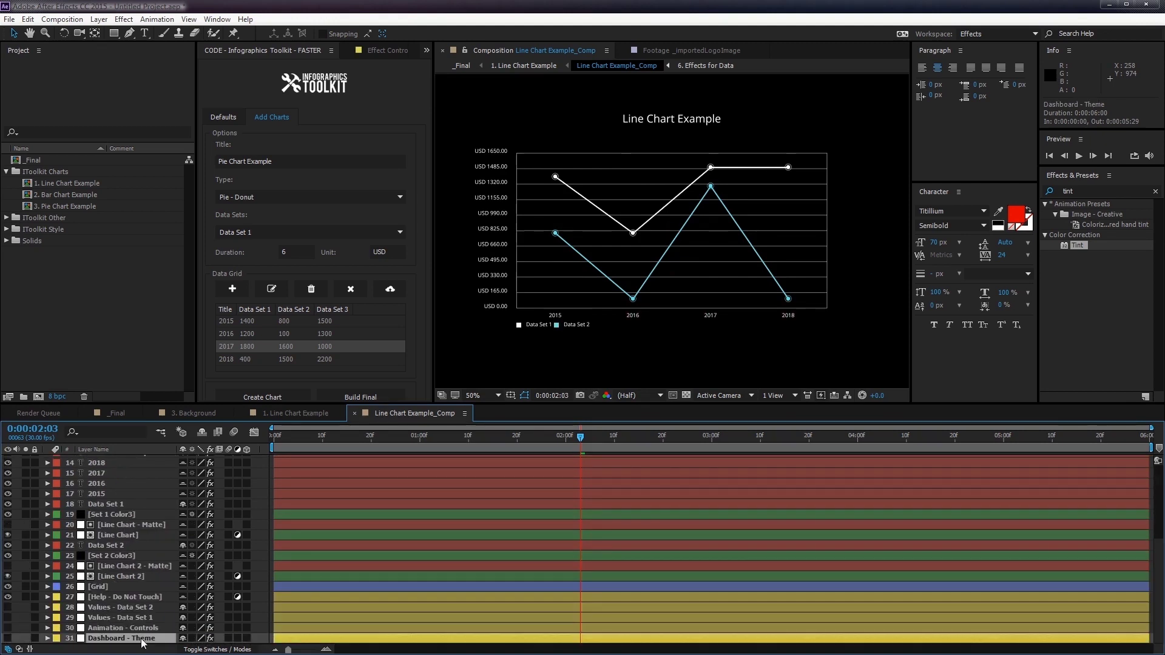
{"action": "left_click", "coordinate": [381, 53]}
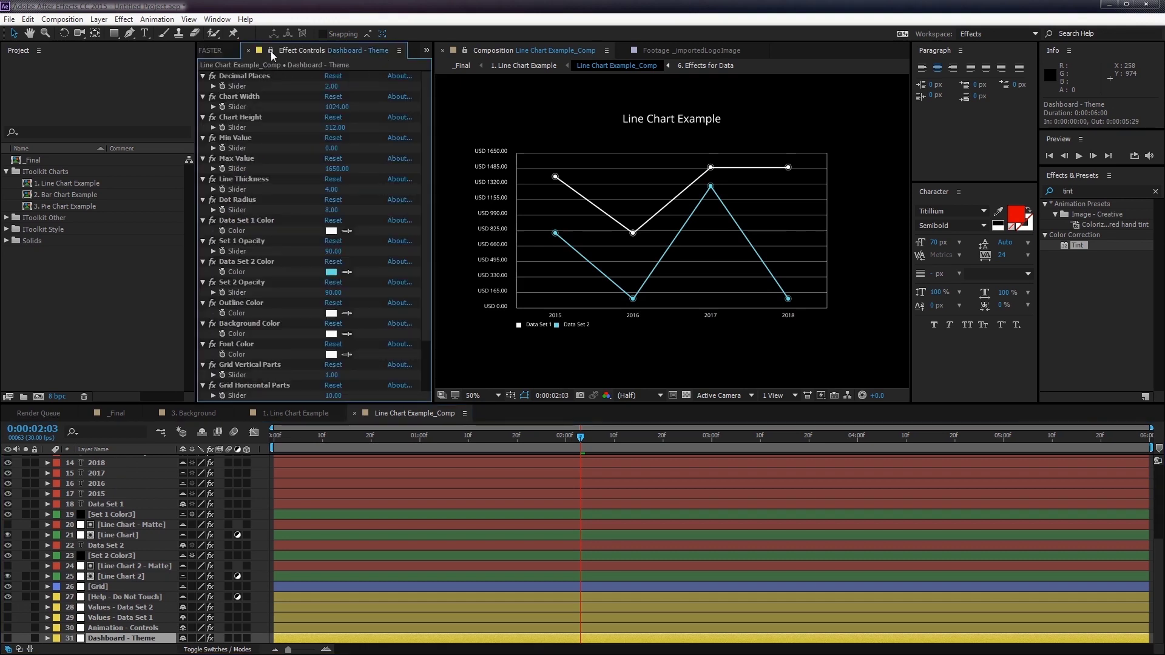
- Set the Dashboard - Theme Chart Width to 750 and Chart Height to 400, previewing in _Final
{"action": "left_click", "coordinate": [113, 412]}
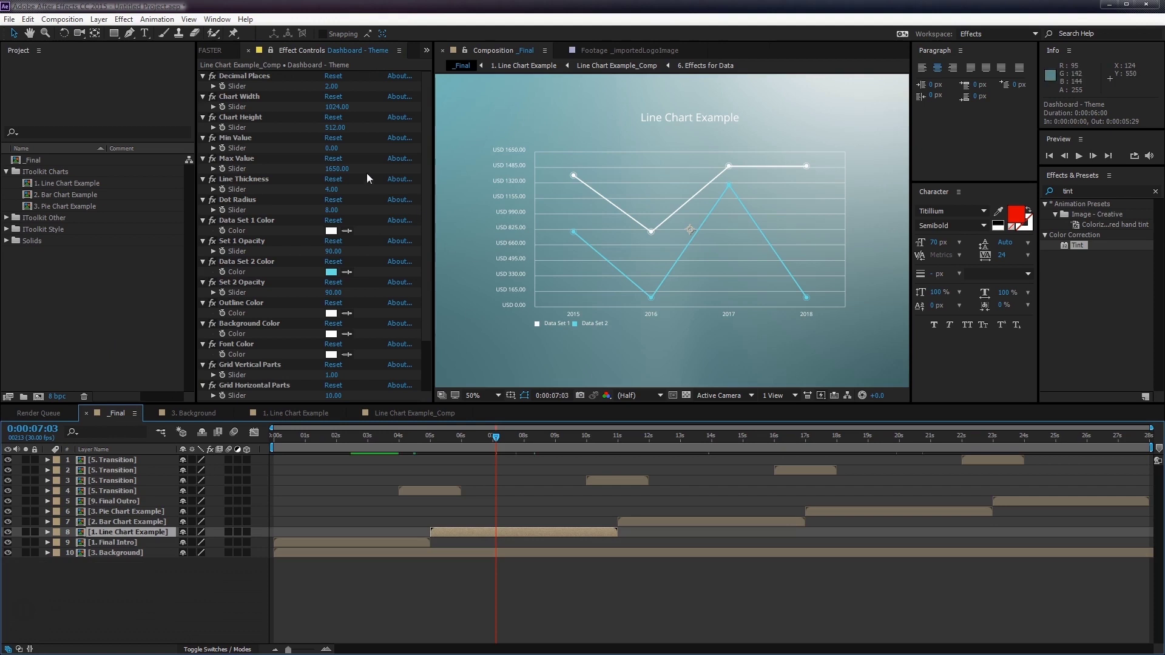
{"action": "scroll", "coordinate": [330, 165], "scroll_direction": "down", "scroll_amount": 3}
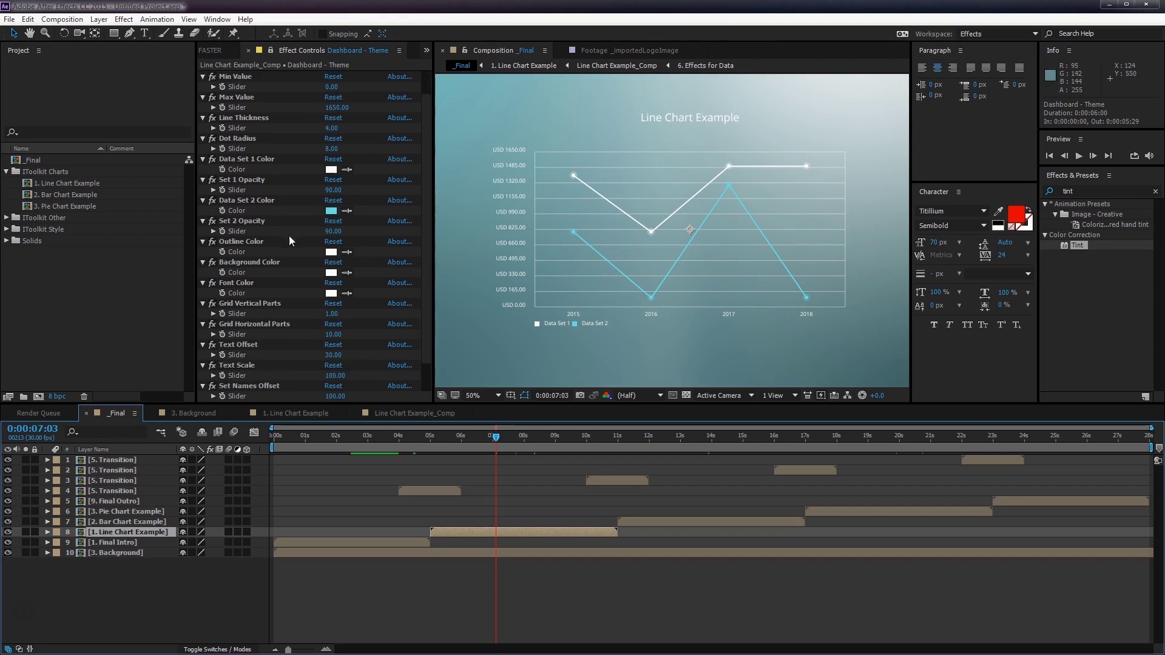
{"action": "scroll", "coordinate": [339, 225], "scroll_direction": "up", "scroll_amount": 3}
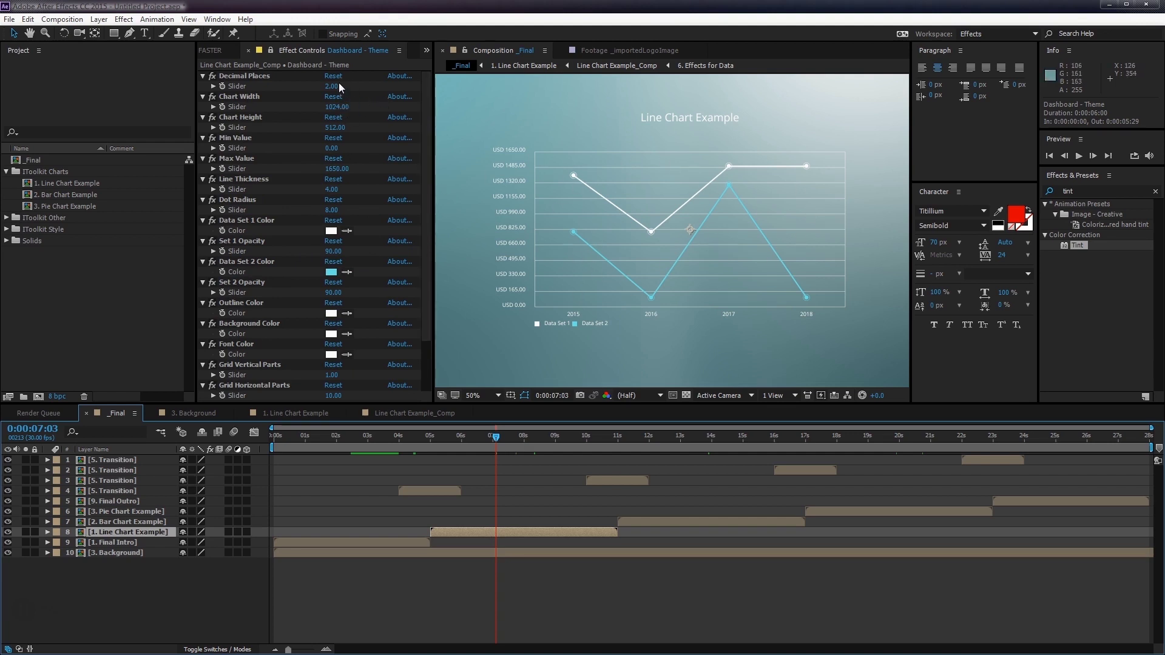
{"action": "left_click", "coordinate": [339, 107]}
{"action": "type", "text": "750"}
{"action": "key", "text": "Return"}
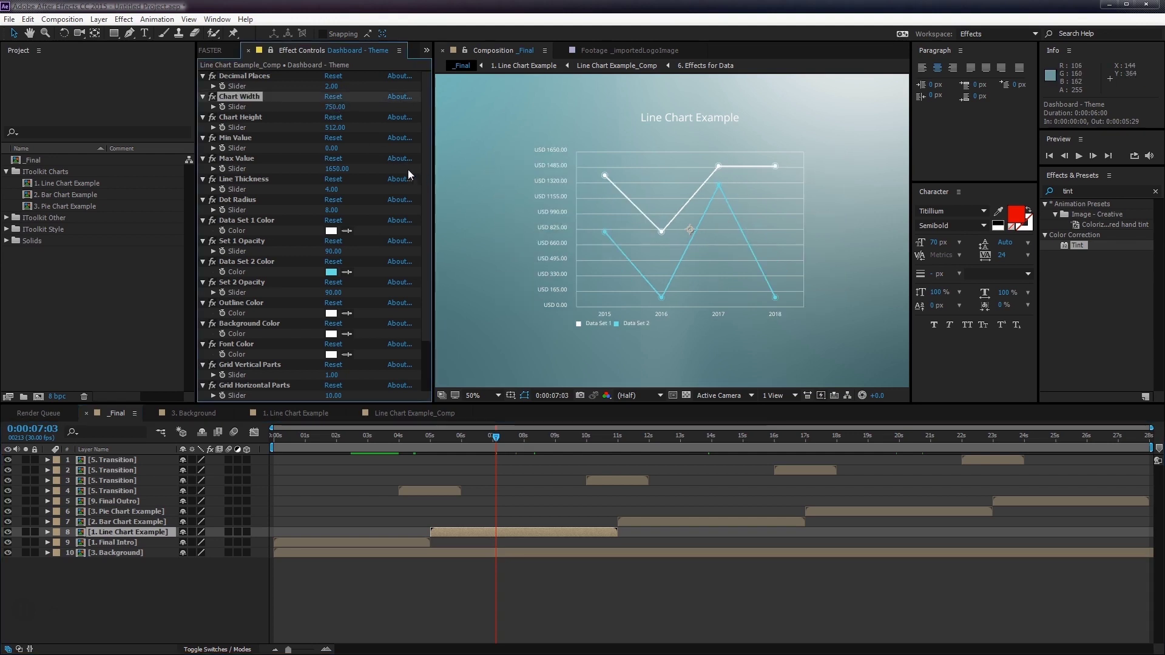
{"action": "left_click", "coordinate": [340, 128]}
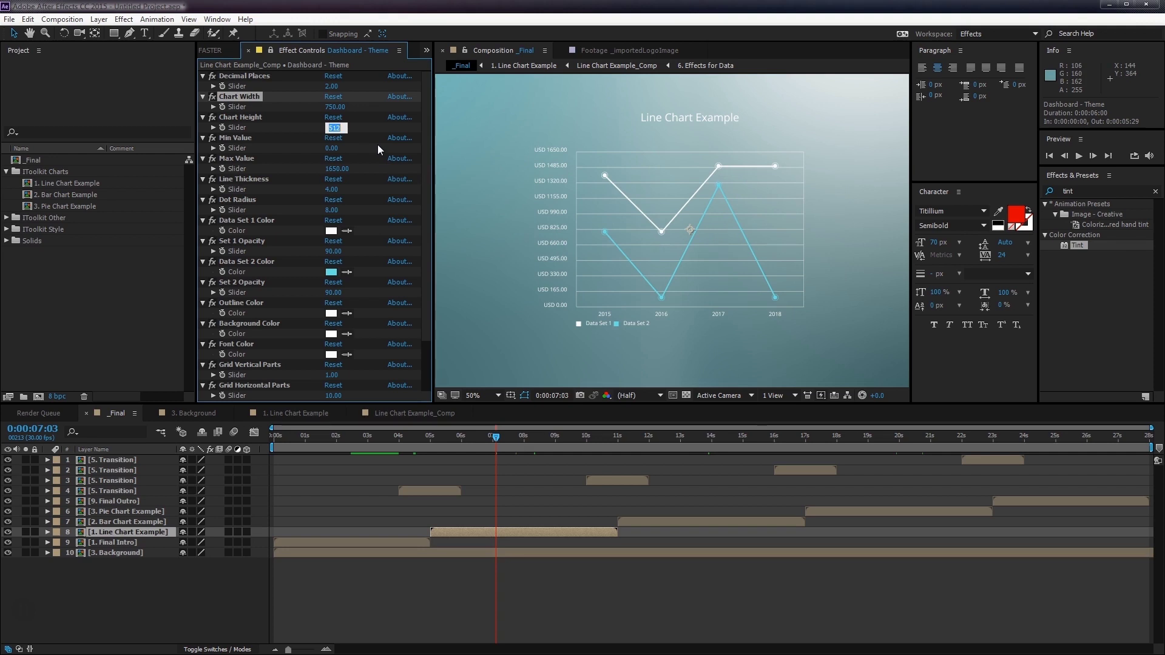
{"action": "type", "text": "400"}
{"action": "key", "text": "Return"}
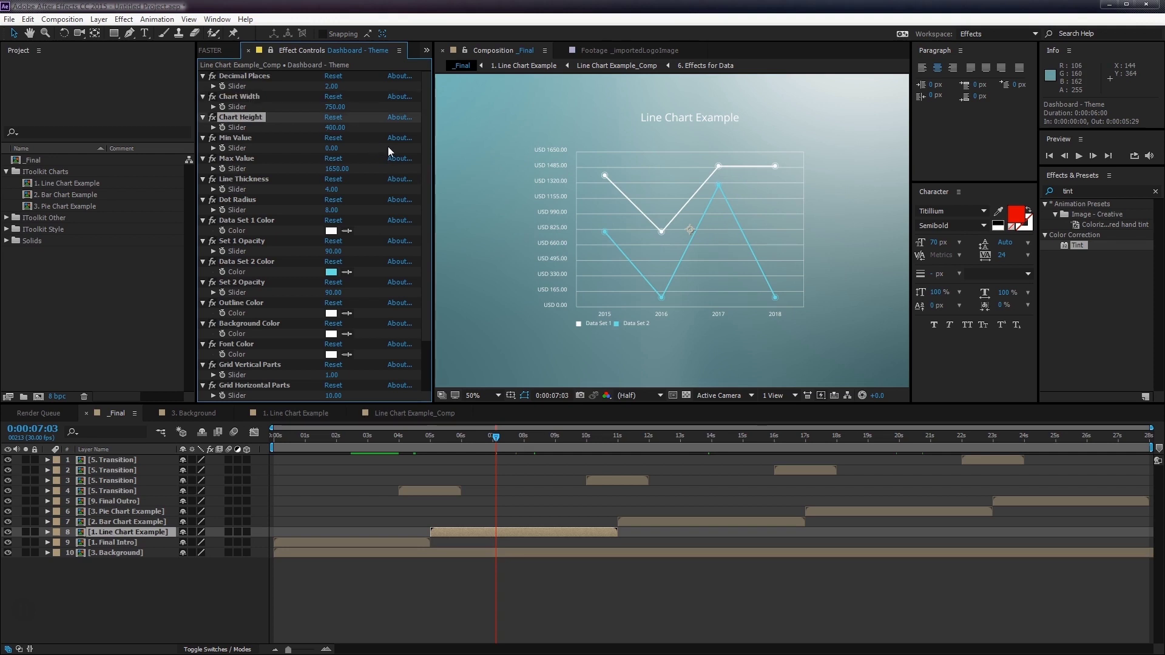
{"action": "mouse_move", "coordinate": [485, 437]}
{"action": "left_mouse_down"}
{"action": "mouse_move", "coordinate": [440, 441]}
{"action": "mouse_move", "coordinate": [488, 441]}
{"action": "left_mouse_up"}
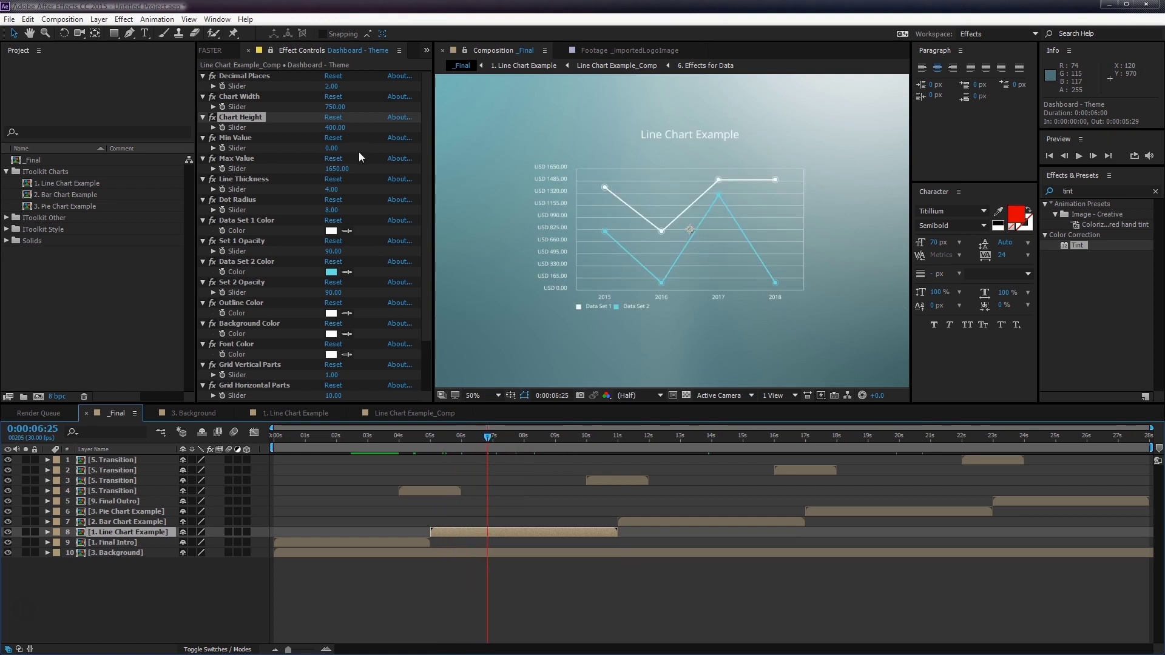
- Set the line chart's Max Value to 2000 and Dot Radius to 32
{"action": "left_click", "coordinate": [335, 169]}
{"action": "type", "text": "2000"}
{"action": "key", "text": "Return"}
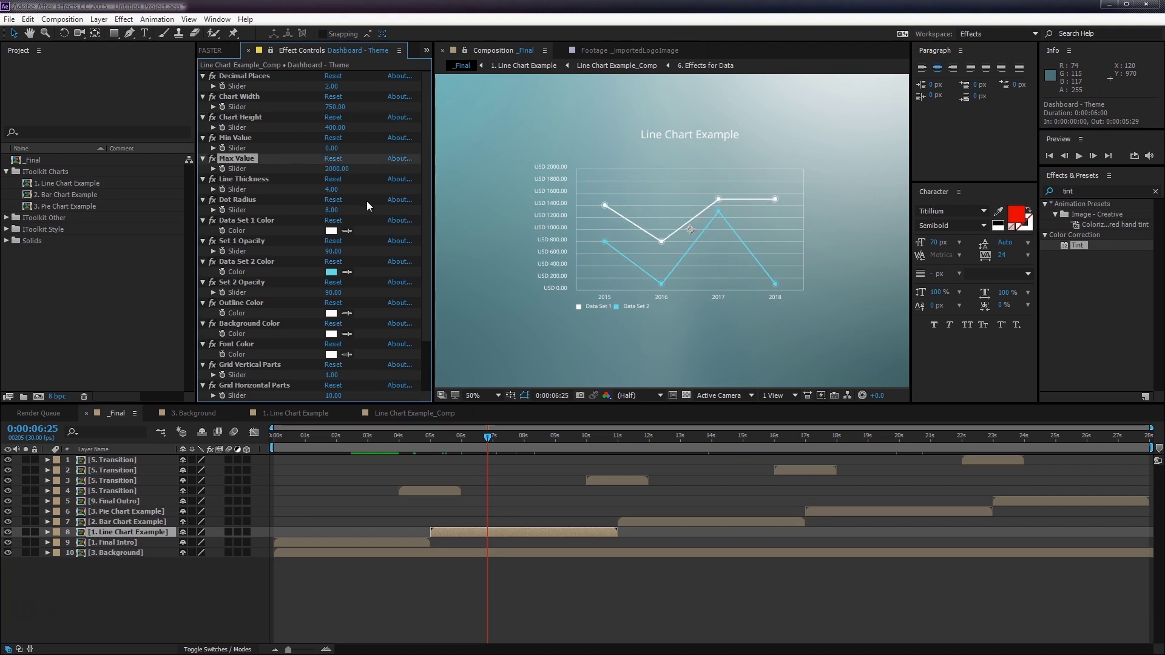
{"action": "left_click", "coordinate": [333, 210]}
{"action": "type", "text": "32"}
{"action": "key", "text": "Return"}
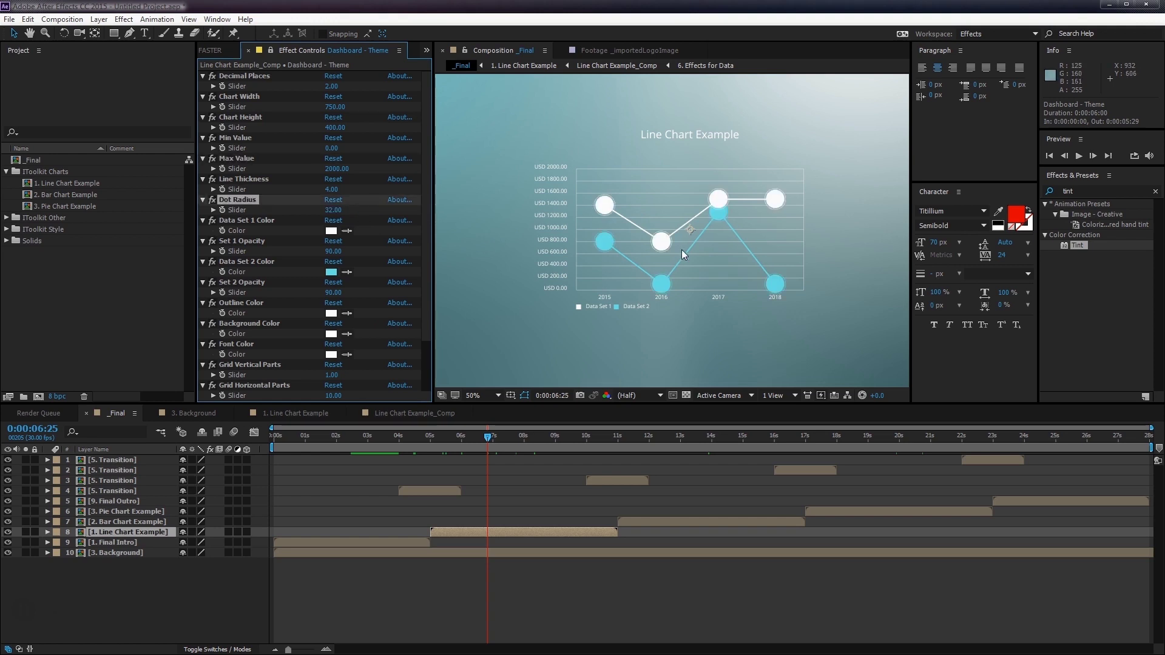
{"action": "key", "text": "period"}
{"action": "key", "text": "comma"}
- Try Line Thickness values 1 and 0, then settle on a Line Thickness of 2
{"action": "left_click", "coordinate": [331, 188]}
{"action": "type", "text": "1"}
{"action": "key", "text": "Return"}
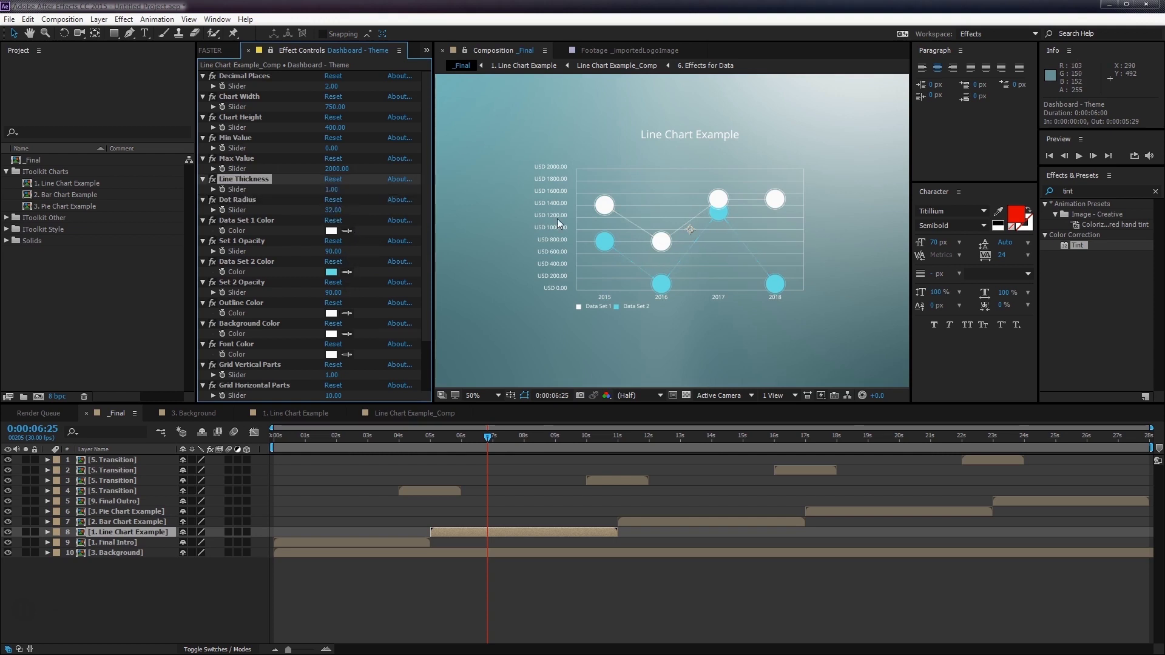
{"action": "scroll", "coordinate": [642, 228], "scroll_direction": "up", "scroll_amount": 2}
{"action": "scroll", "coordinate": [642, 228], "scroll_direction": "down", "scroll_amount": 2}
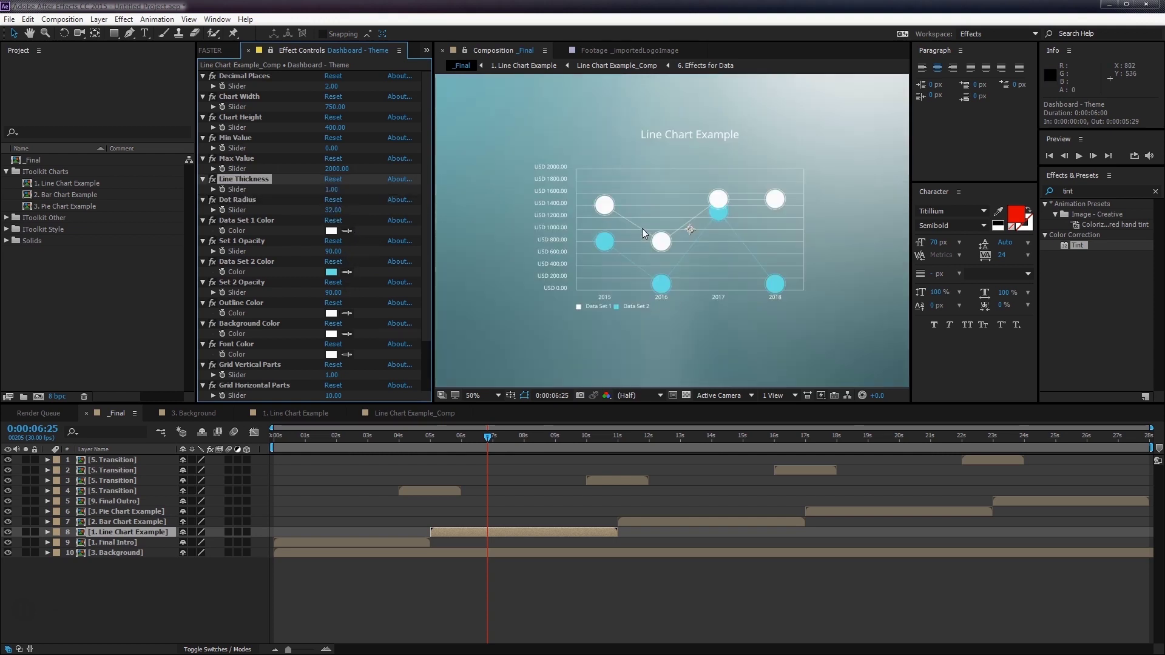
{"action": "left_click", "coordinate": [332, 189]}
{"action": "type", "text": "0"}
{"action": "key", "text": "Return"}
{"action": "left_click", "coordinate": [333, 189]}
{"action": "type", "text": "2"}
{"action": "key", "text": "Return"}
- Change Data Set 1 Color to a muted red, 965454
{"action": "left_click", "coordinate": [331, 231]}
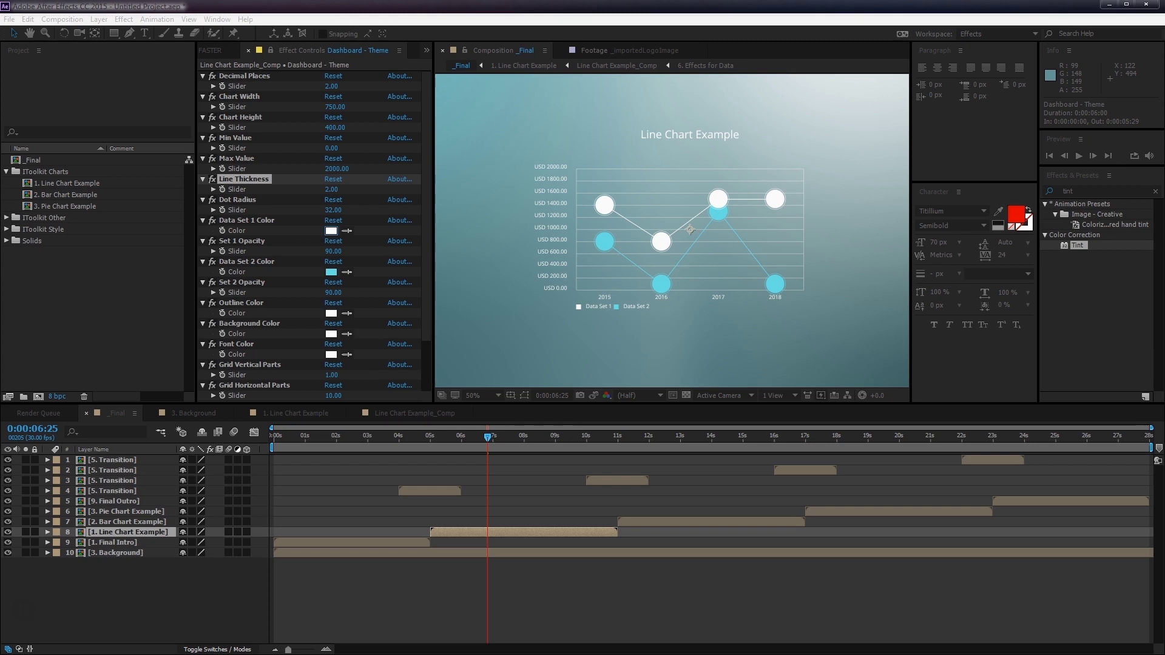
{"action": "left_click_drag", "start_coordinate": [569, 239], "coordinate": [628, 247]}
{"action": "left_click_drag", "start_coordinate": [551, 301], "coordinate": [572, 311]}
{"action": "left_click", "coordinate": [697, 269]}
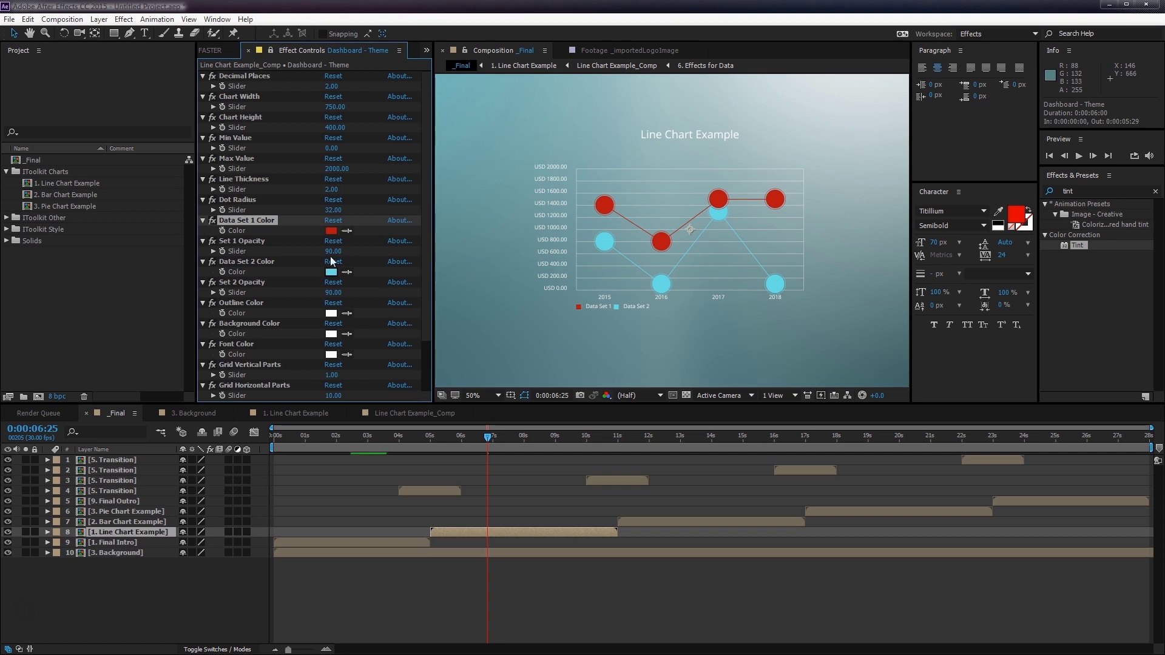
{"action": "left_click", "coordinate": [332, 231]}
{"action": "left_click_drag", "start_coordinate": [536, 312], "coordinate": [499, 329]}
{"action": "left_click", "coordinate": [696, 270]}
- Change Data Set 2 Color from cyan to dark green 4A8E30
{"action": "left_click", "coordinate": [330, 272]}
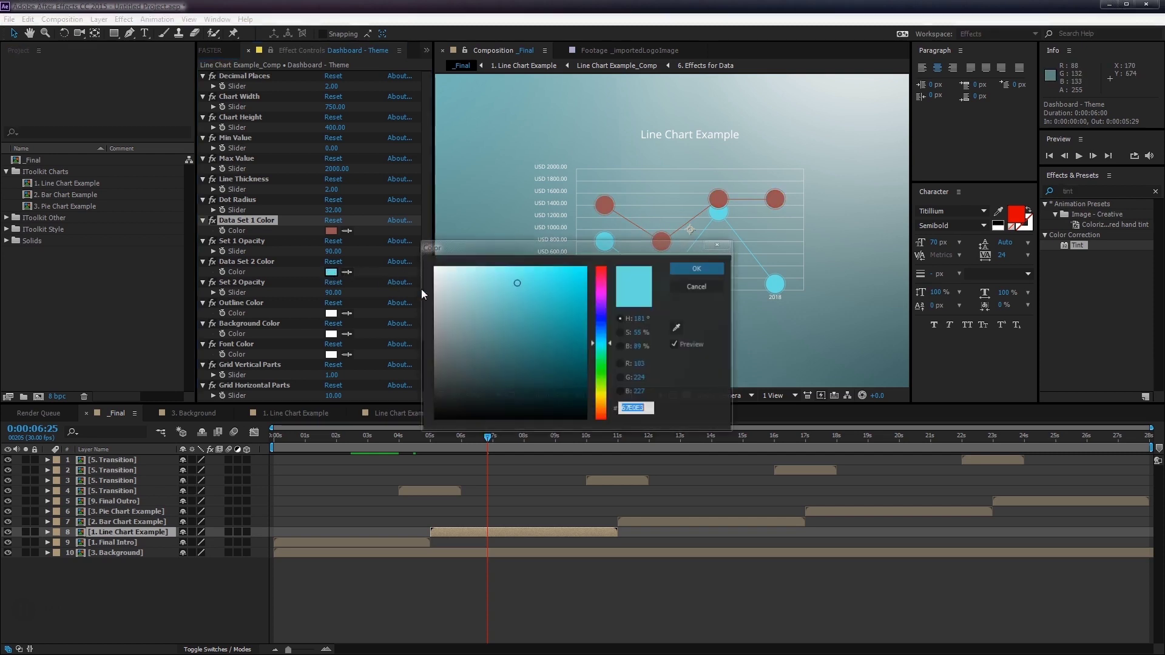
{"action": "left_click", "coordinate": [603, 377]}
{"action": "left_click", "coordinate": [535, 334]}
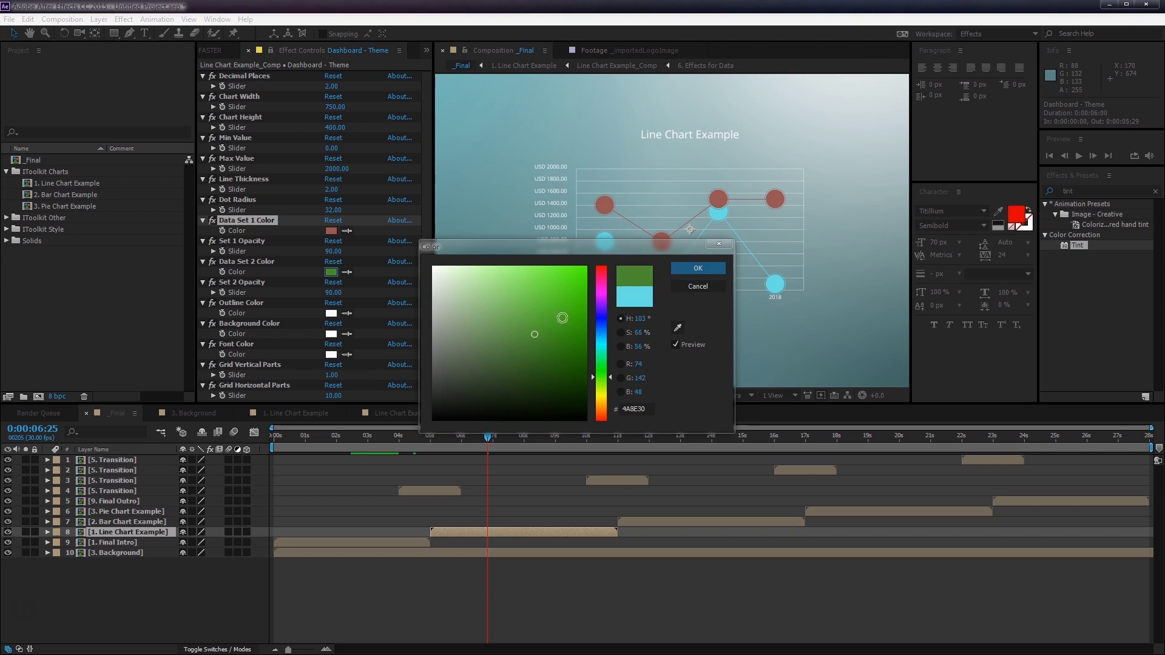
{"action": "left_click", "coordinate": [697, 268]}
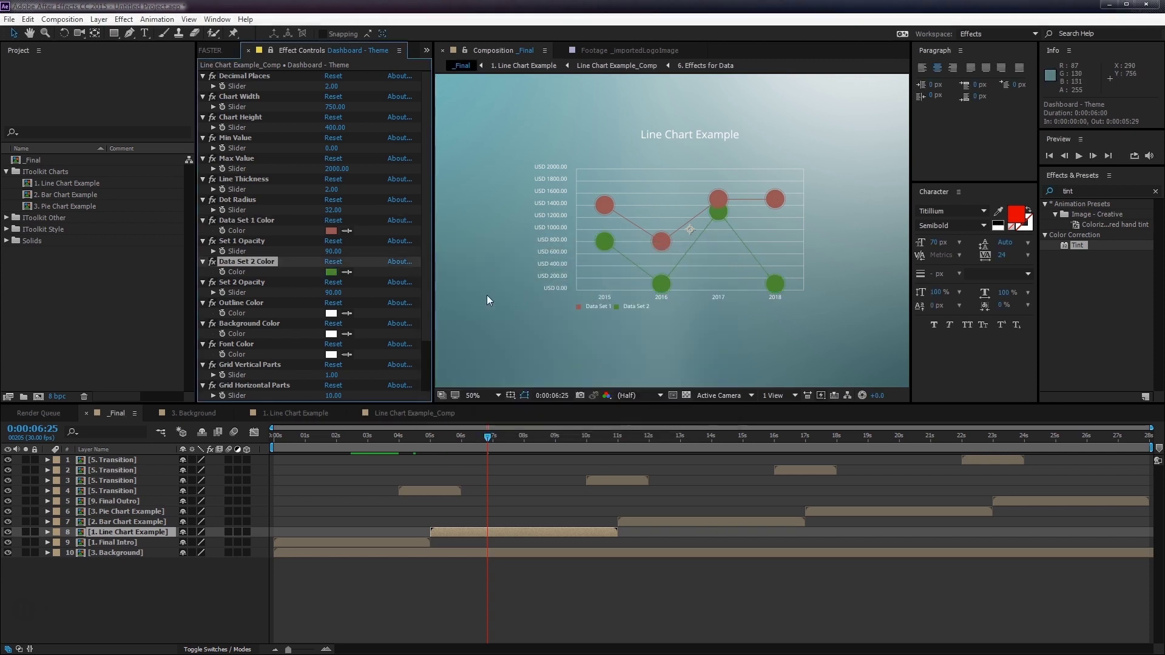
{"action": "scroll", "coordinate": [357, 272], "scroll_direction": "down", "scroll_amount": 2}
{"action": "scroll", "coordinate": [370, 263], "scroll_direction": "down", "scroll_amount": 1}
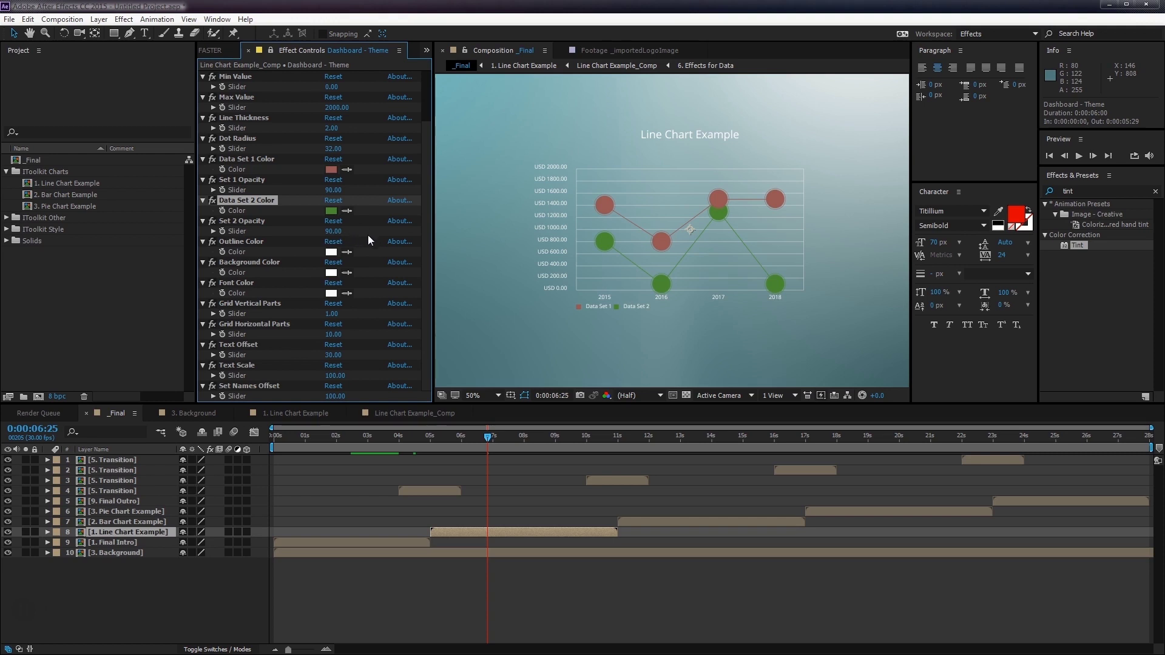
- Set the chart's Outline Color to blue 0072FF and zoom in to inspect the grid
{"action": "left_click", "coordinate": [330, 252]}
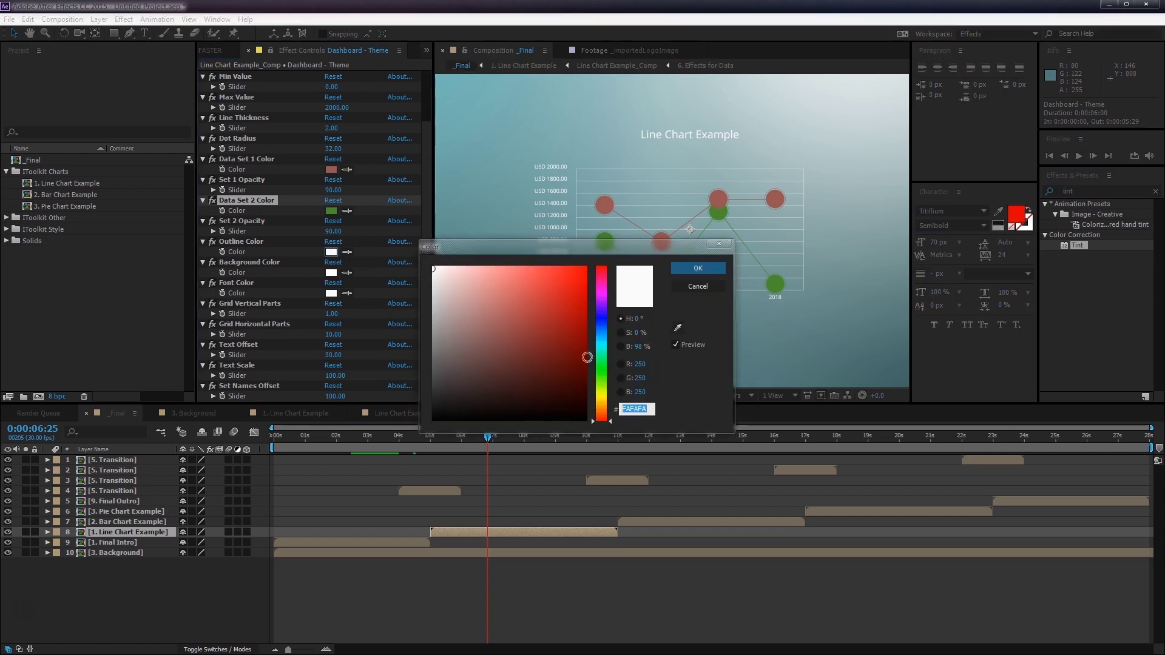
{"action": "left_click", "coordinate": [600, 329]}
{"action": "left_click_drag", "start_coordinate": [567, 283], "coordinate": [593, 271]}
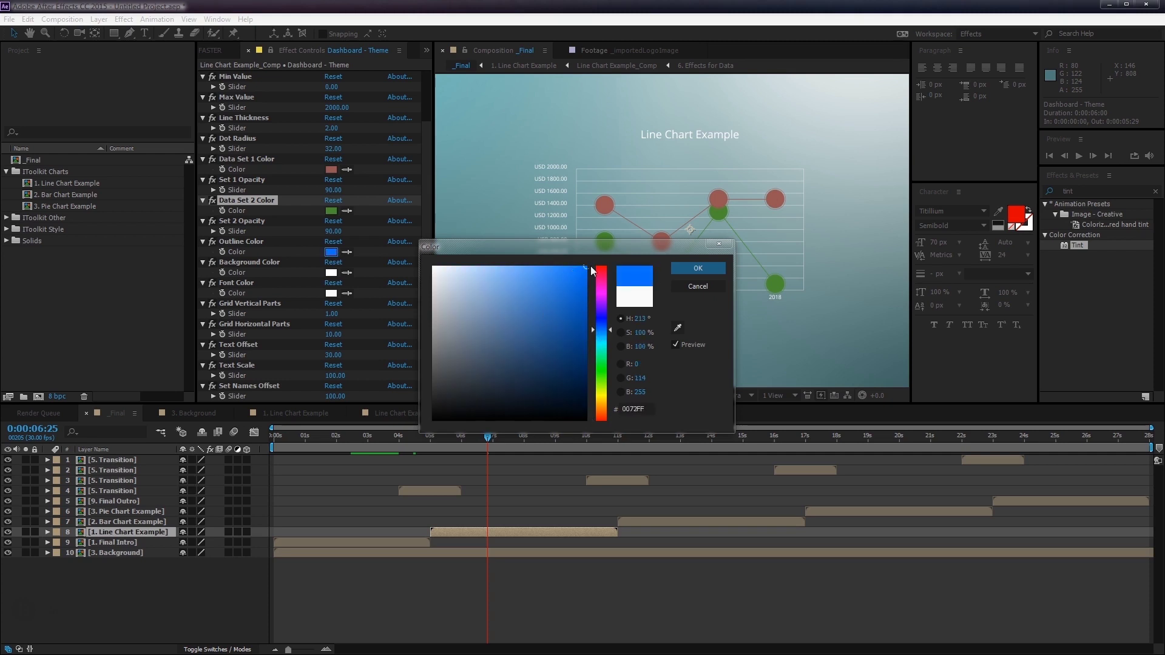
{"action": "left_click", "coordinate": [724, 268]}
{"action": "key", "text": "slash"}
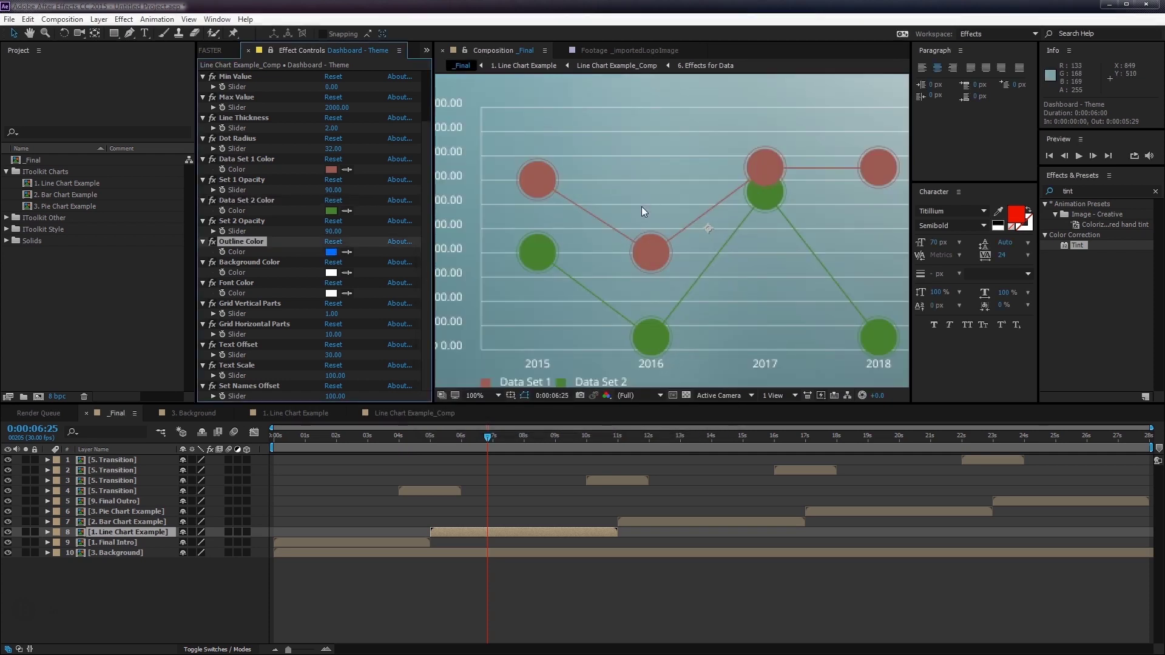
{"action": "key", "text": "comma"}
{"action": "key", "text": "slash"}
- Change the Outline Color to pure white FFFFFF
{"action": "left_click", "coordinate": [331, 252]}
{"action": "type", "text": "FFFFFF"}
{"action": "left_click", "coordinate": [698, 268]}
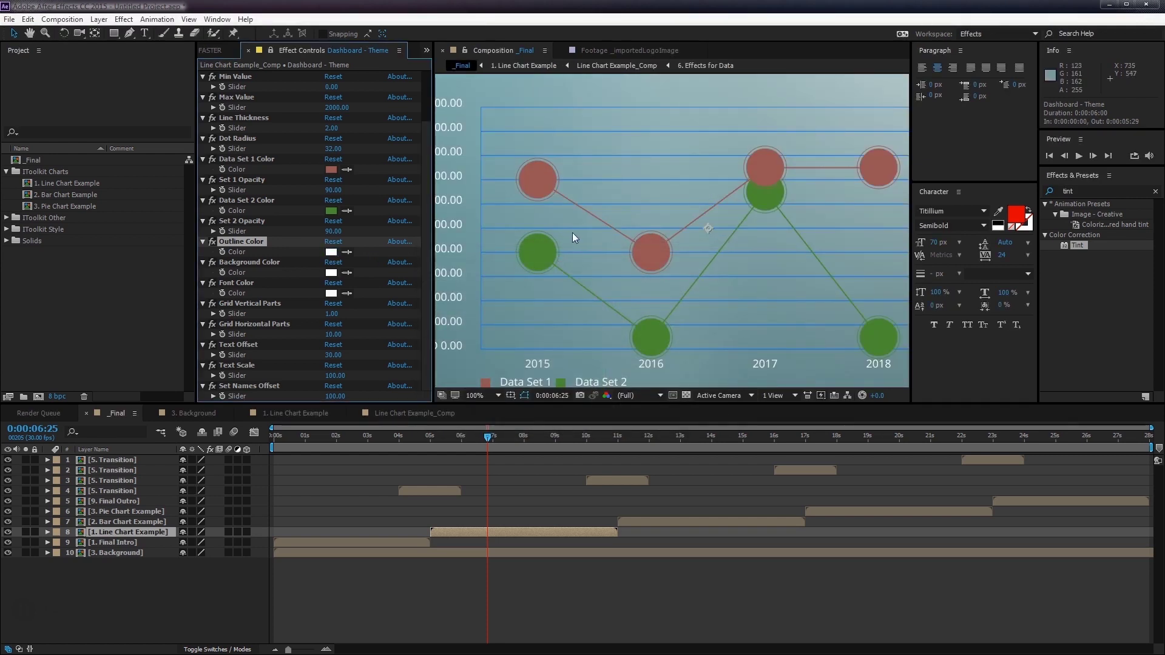
{"action": "key", "text": "comma"}
{"action": "key", "text": "slash"}
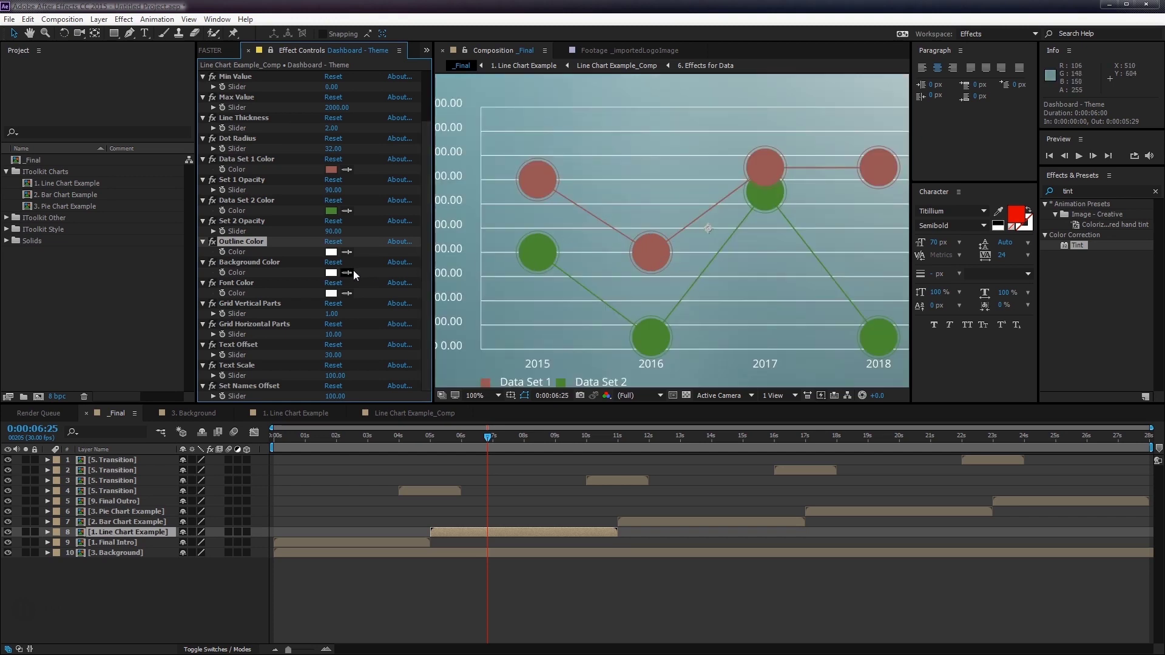
- Set the line chart's Grid Vertical Parts to 10 and Grid Horizontal Parts to 1
{"action": "left_click", "coordinate": [339, 315]}
{"action": "type", "text": "10"}
{"action": "key", "text": "Return"}
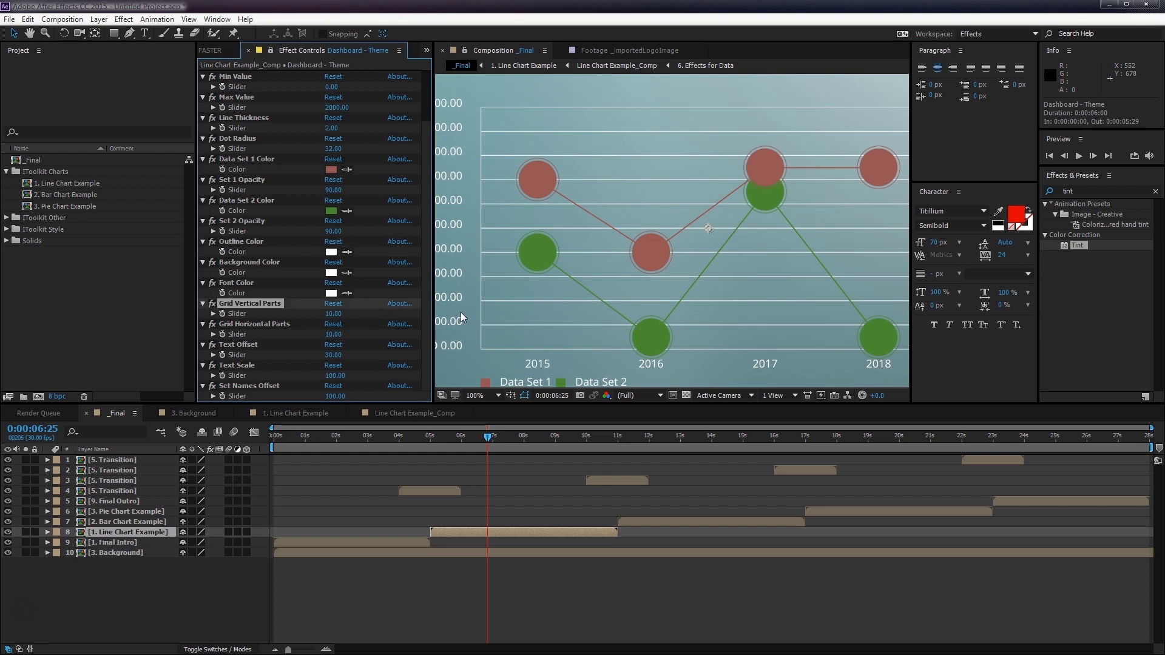
{"action": "left_click", "coordinate": [335, 335]}
{"action": "type", "text": "1"}
{"action": "key", "text": "Return"}
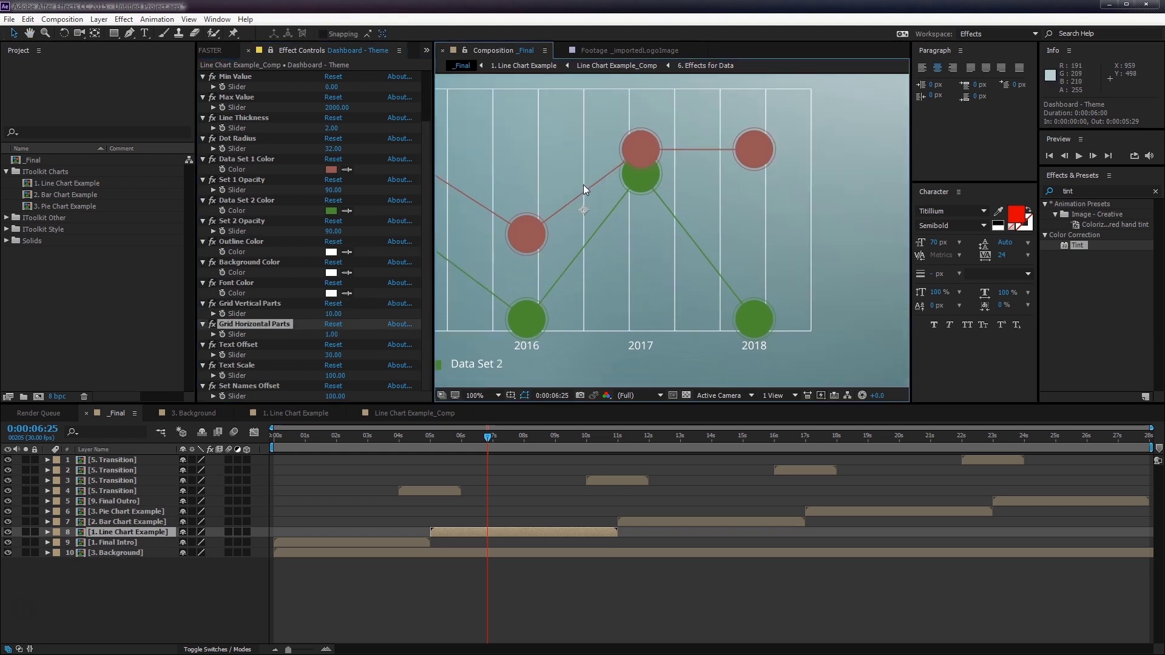
- Reduce Grid Vertical Parts to 8 and check the whole chart, including the 2015 column
{"action": "scroll", "coordinate": [566, 183], "scroll_direction": "down", "scroll_amount": 2}
{"action": "scroll", "coordinate": [618, 182], "scroll_direction": "up", "scroll_amount": 2}
{"action": "mouse_move", "coordinate": [719, 190]}
{"action": "left_mouse_down"}
{"action": "mouse_move", "coordinate": [638, 184]}
{"action": "mouse_move", "coordinate": [664, 187]}
{"action": "left_mouse_up"}
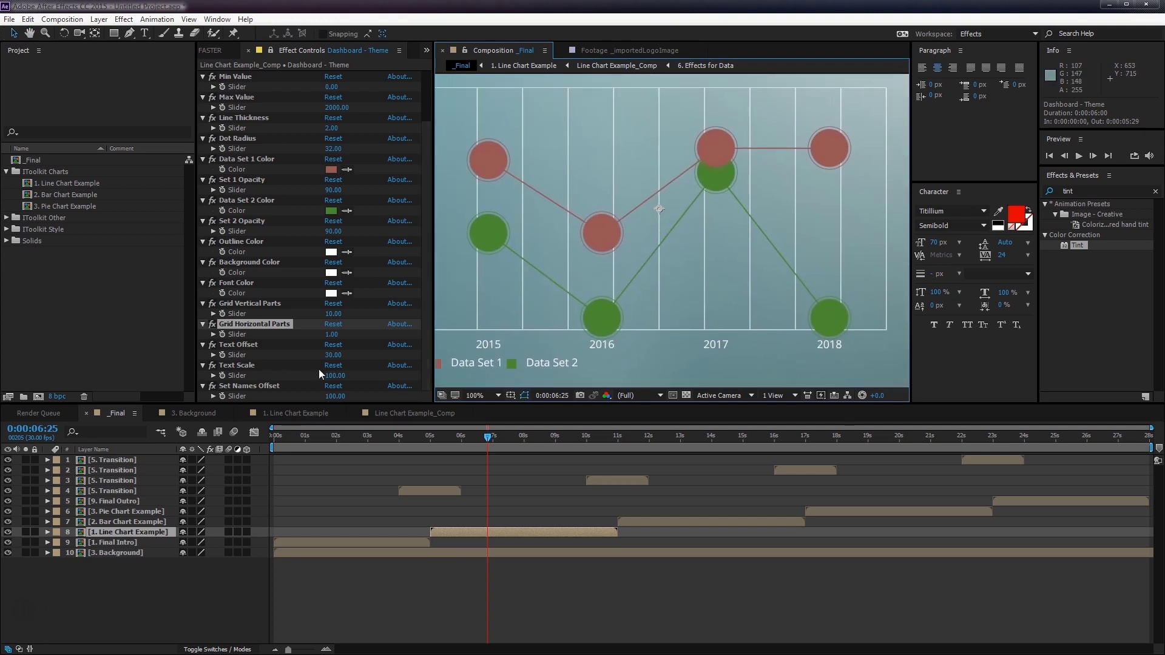
{"action": "left_click", "coordinate": [332, 314]}
{"action": "type", "text": "8"}
{"action": "key", "text": "Return"}
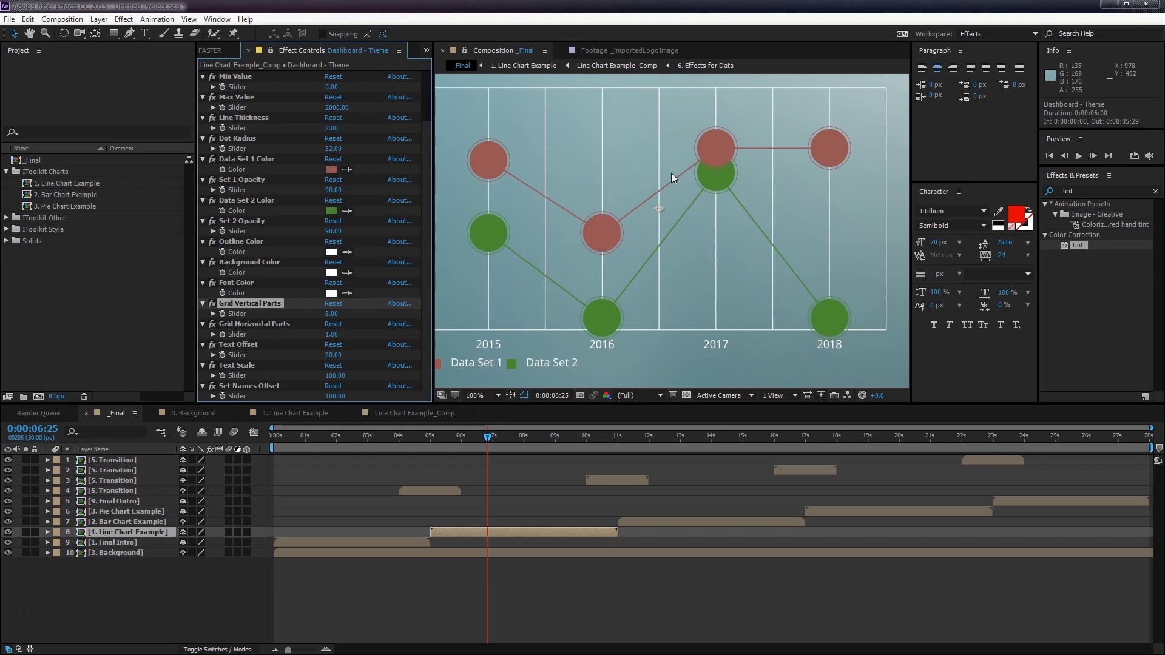
{"action": "key", "text": "comma"}
{"action": "key", "text": "comma"}
{"action": "key", "text": "period"}
{"action": "key", "text": "period"}
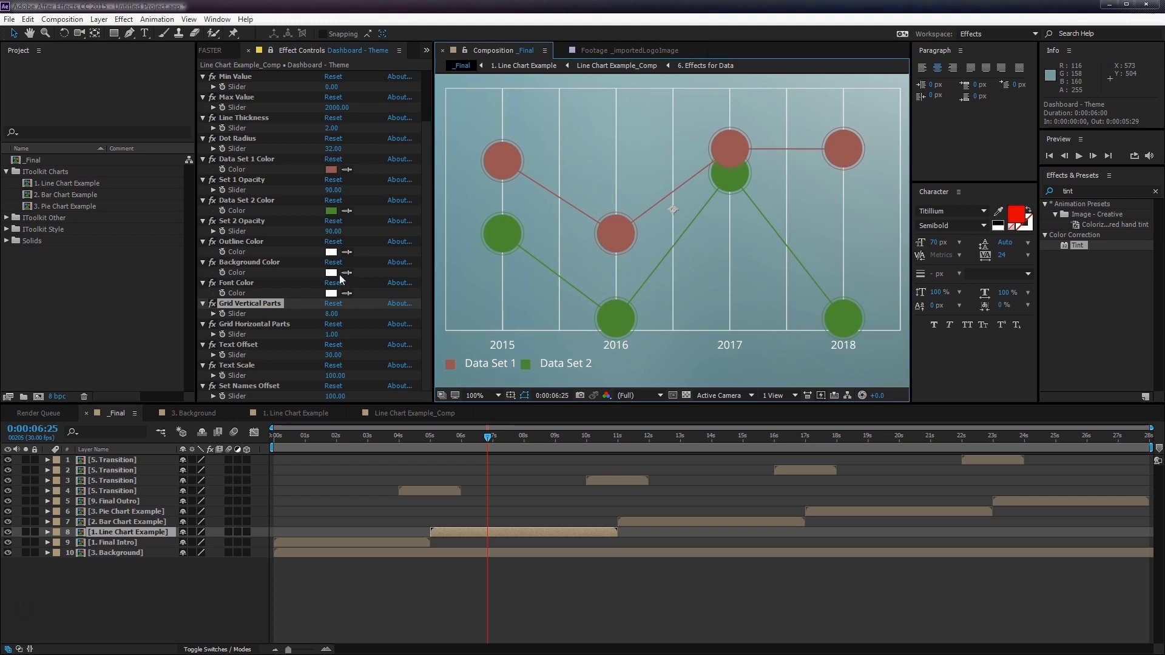
- Set the line chart's Text Offset to 60
{"action": "scroll", "coordinate": [529, 311], "scroll_direction": "down", "scroll_amount": 2}
{"action": "left_click", "coordinate": [333, 355]}
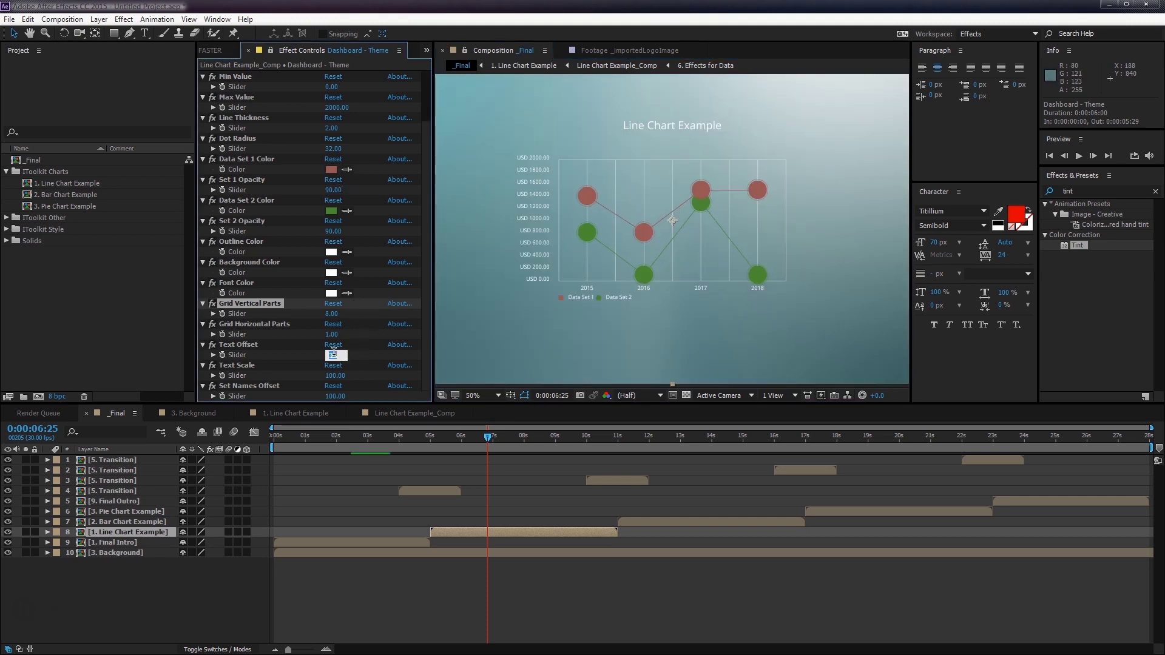
{"action": "type", "text": "60"}
{"action": "key", "text": "Return"}
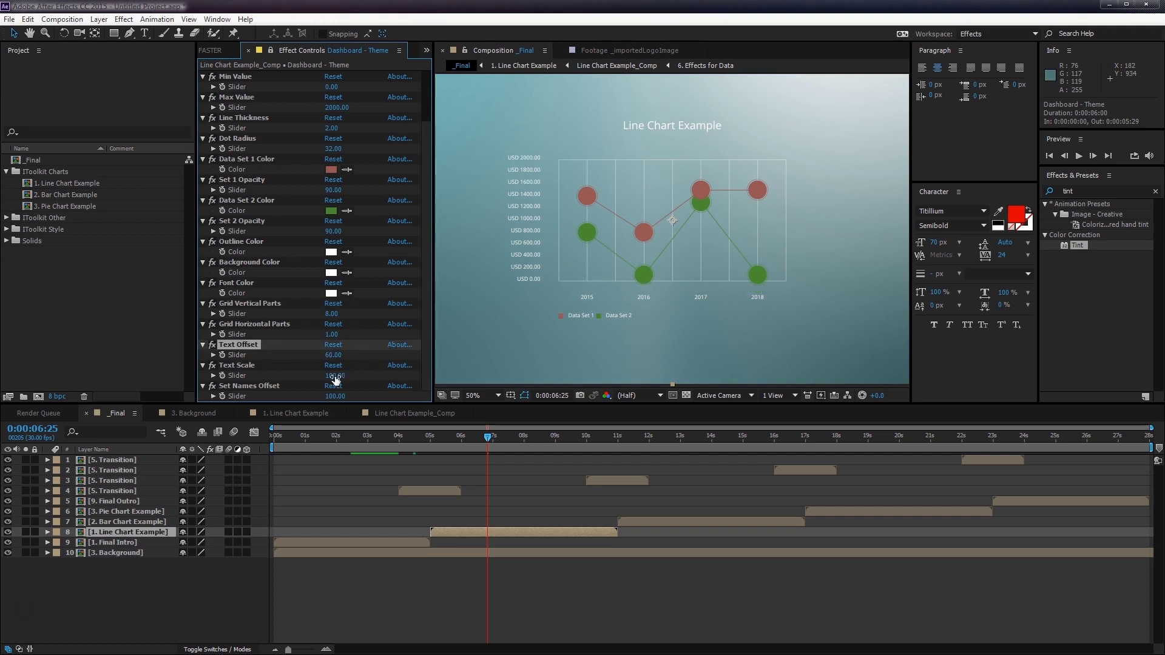
- Drag Decimal Places to 1 so the axis labels read like USD 2000.0
{"action": "scroll", "coordinate": [347, 339], "scroll_direction": "up", "scroll_amount": 3}
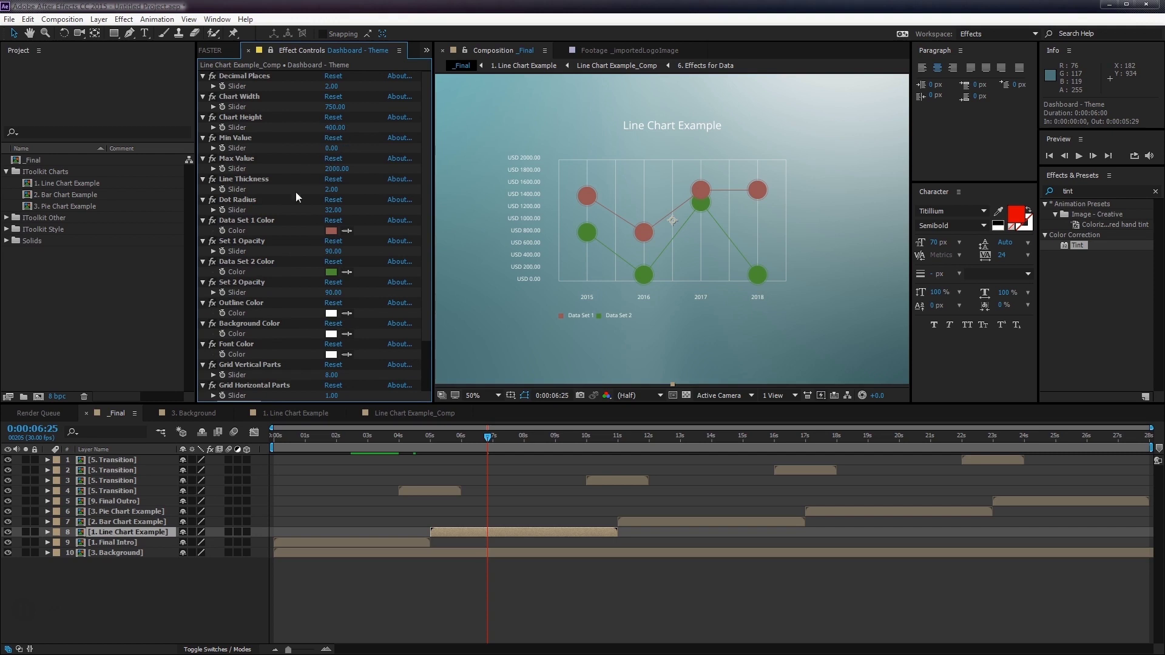
{"action": "scroll", "coordinate": [528, 200], "scroll_direction": "up", "scroll_amount": 2}
{"action": "left_click_drag", "start_coordinate": [527, 200], "coordinate": [731, 221]}
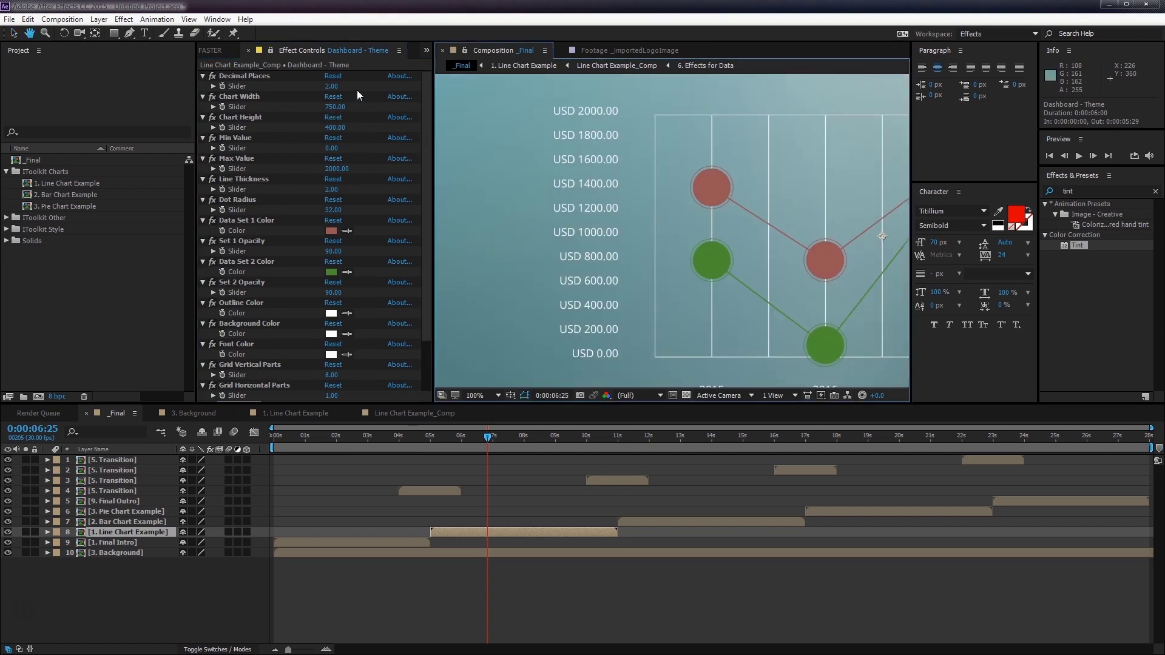
{"action": "left_click_drag", "start_coordinate": [334, 86], "coordinate": [333, 88]}
{"action": "scroll", "coordinate": [693, 184], "scroll_direction": "down", "scroll_amount": 2}
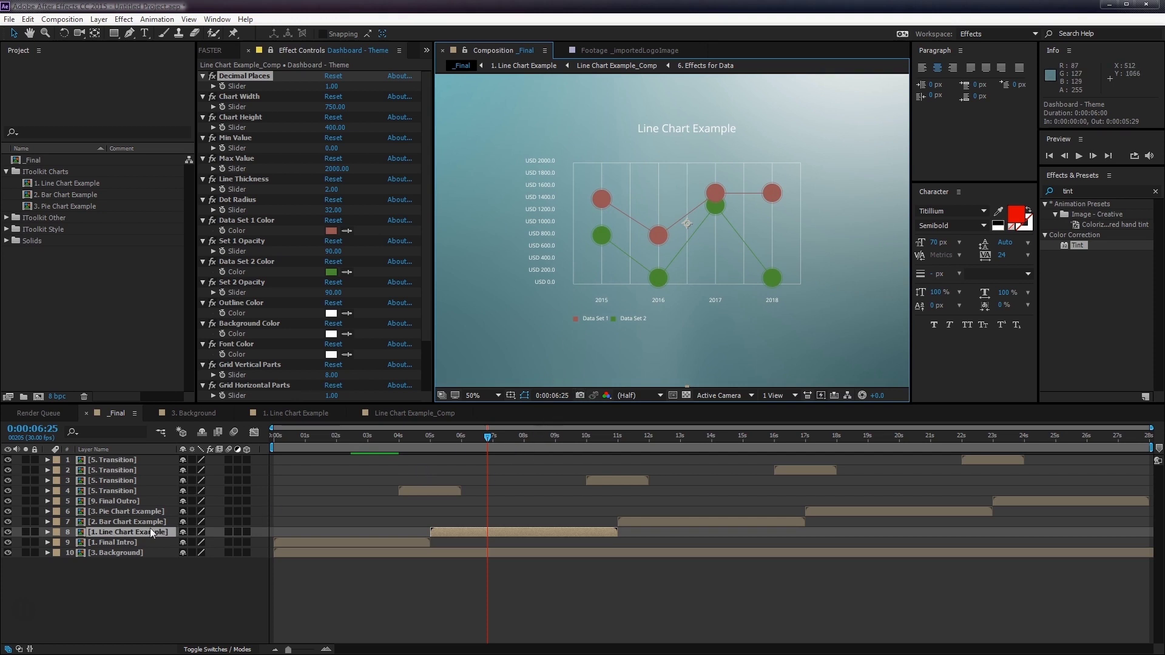
- Pin the Animation - Controls settings from Line Chart Example_Comp and return to _Final
{"action": "left_click", "coordinate": [402, 412]}
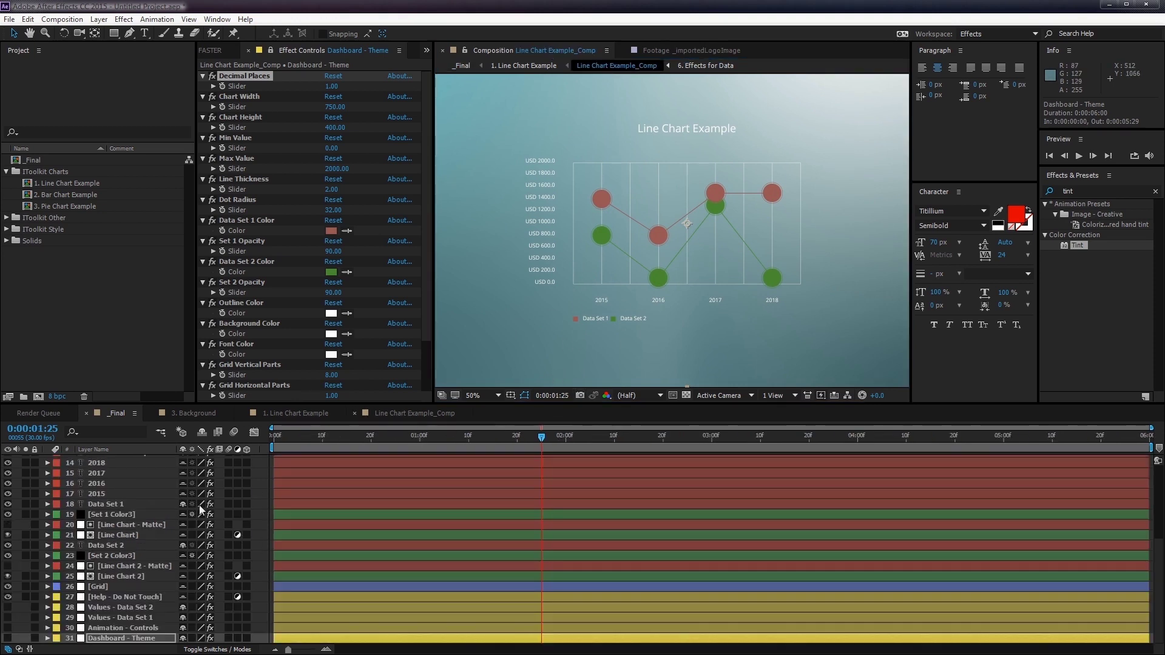
{"action": "left_click", "coordinate": [129, 629]}
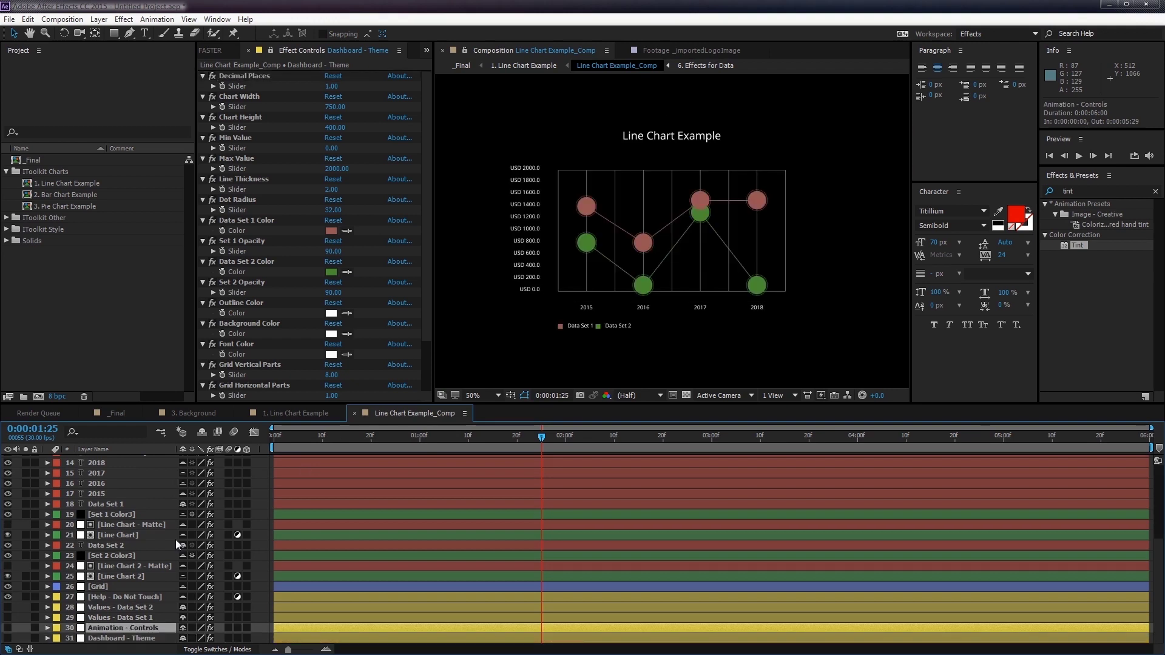
{"action": "left_click", "coordinate": [271, 51]}
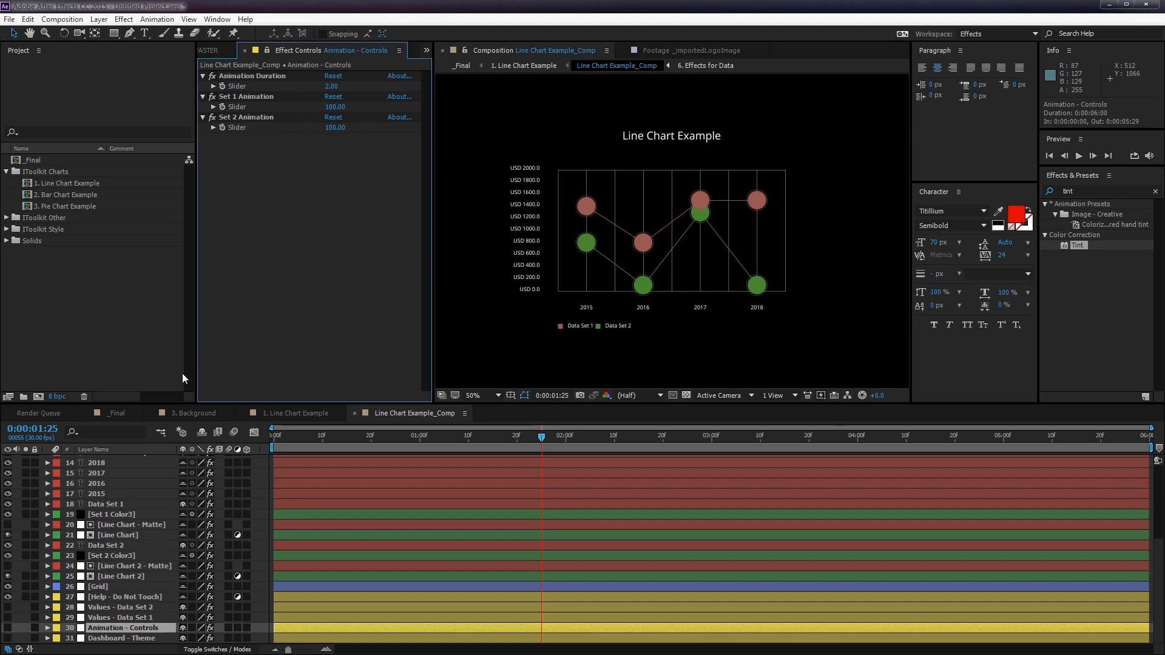
{"action": "left_click", "coordinate": [126, 413]}
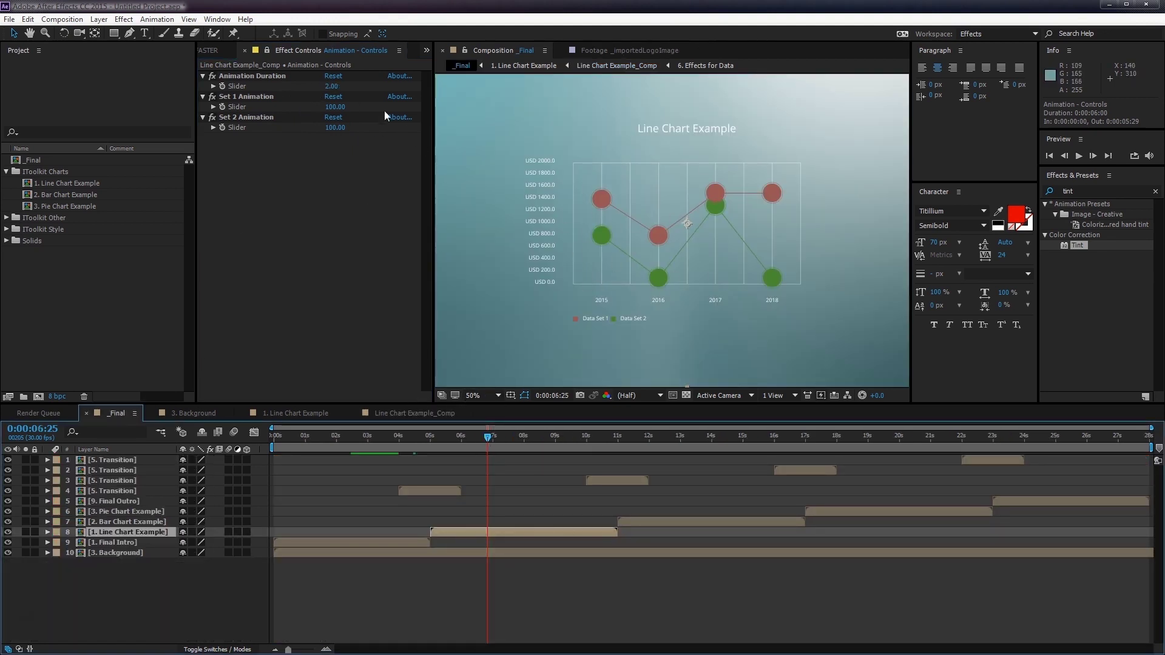
- Set Animation Duration to 5 and scrub the _Final timeline to preview the build-up
{"action": "left_click", "coordinate": [331, 86]}
{"action": "type", "text": "5"}
{"action": "key", "text": "Return"}
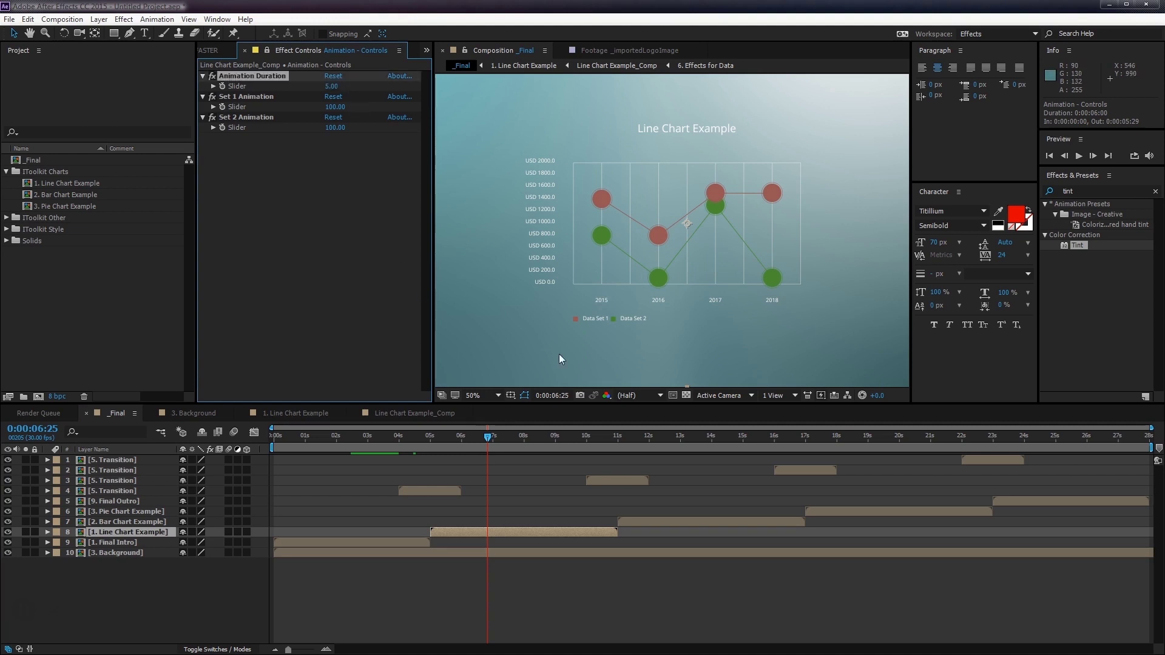
{"action": "left_click", "coordinate": [505, 436]}
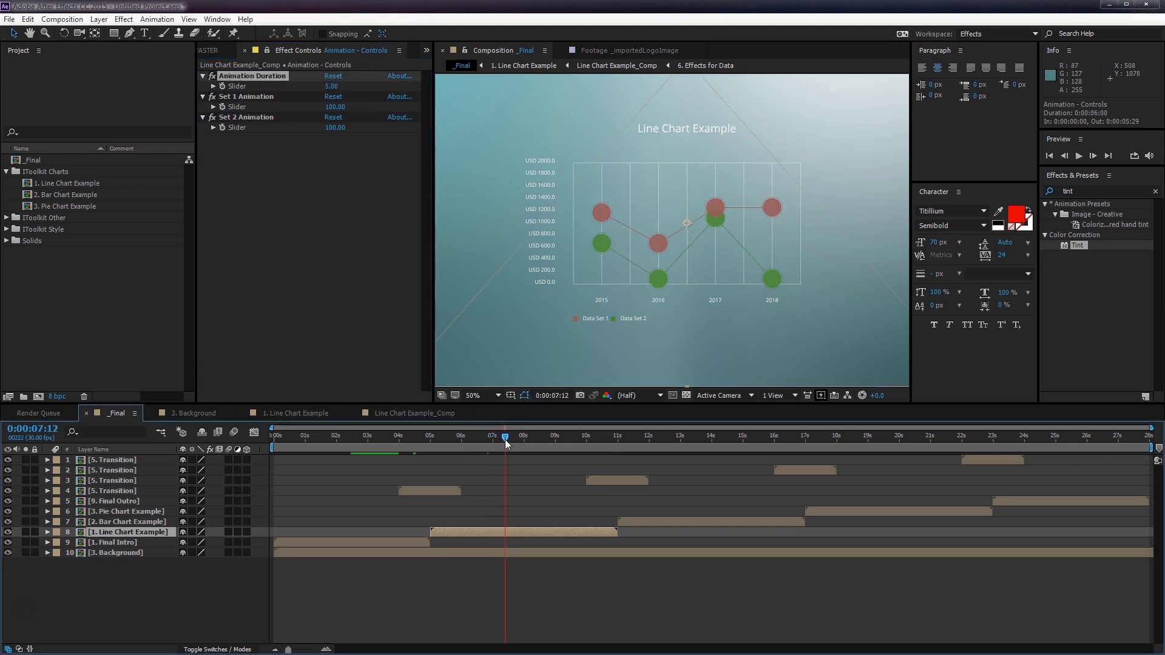
{"action": "left_click", "coordinate": [529, 441]}
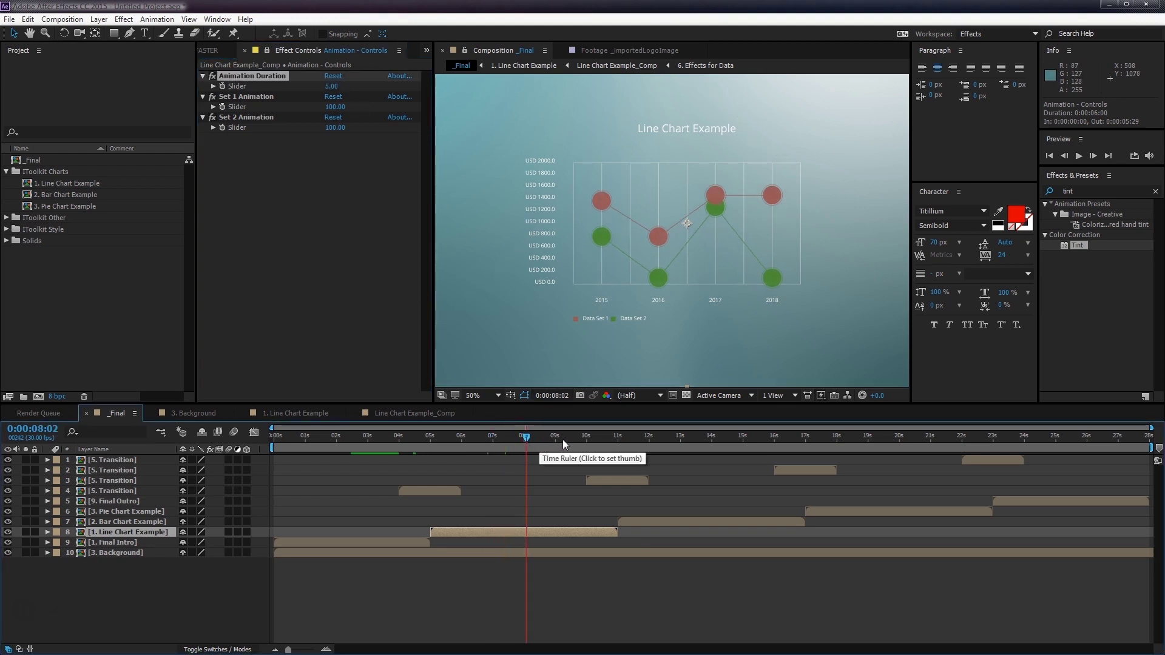
{"action": "left_click", "coordinate": [565, 441]}
{"action": "left_click", "coordinate": [523, 438]}
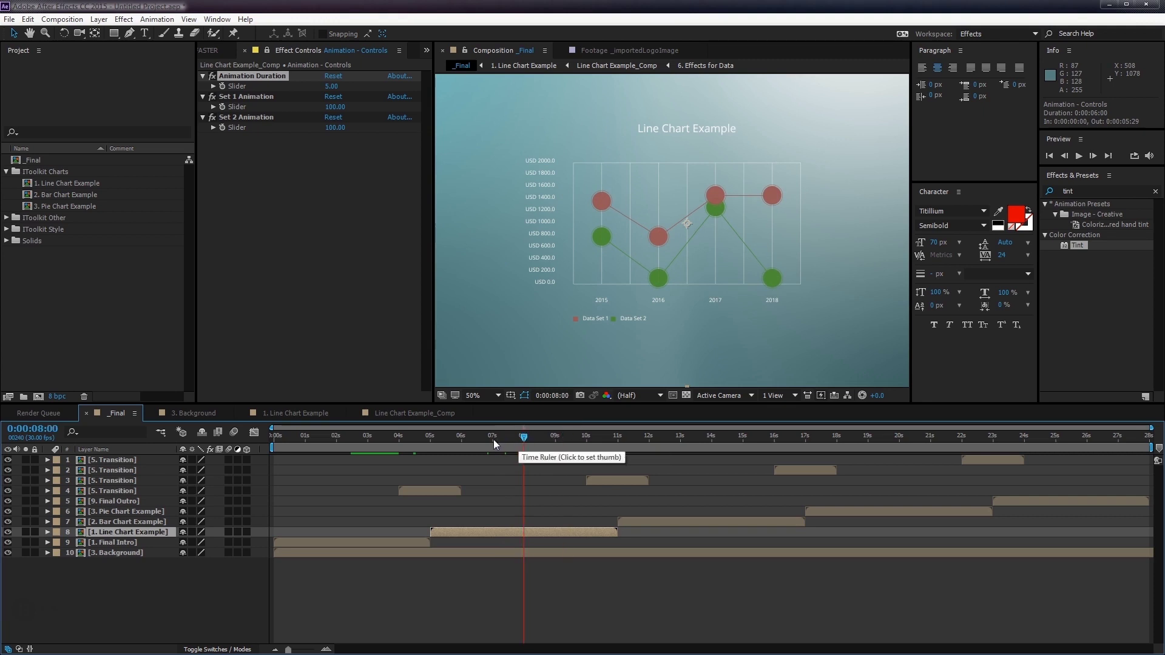
{"action": "left_click", "coordinate": [493, 437]}
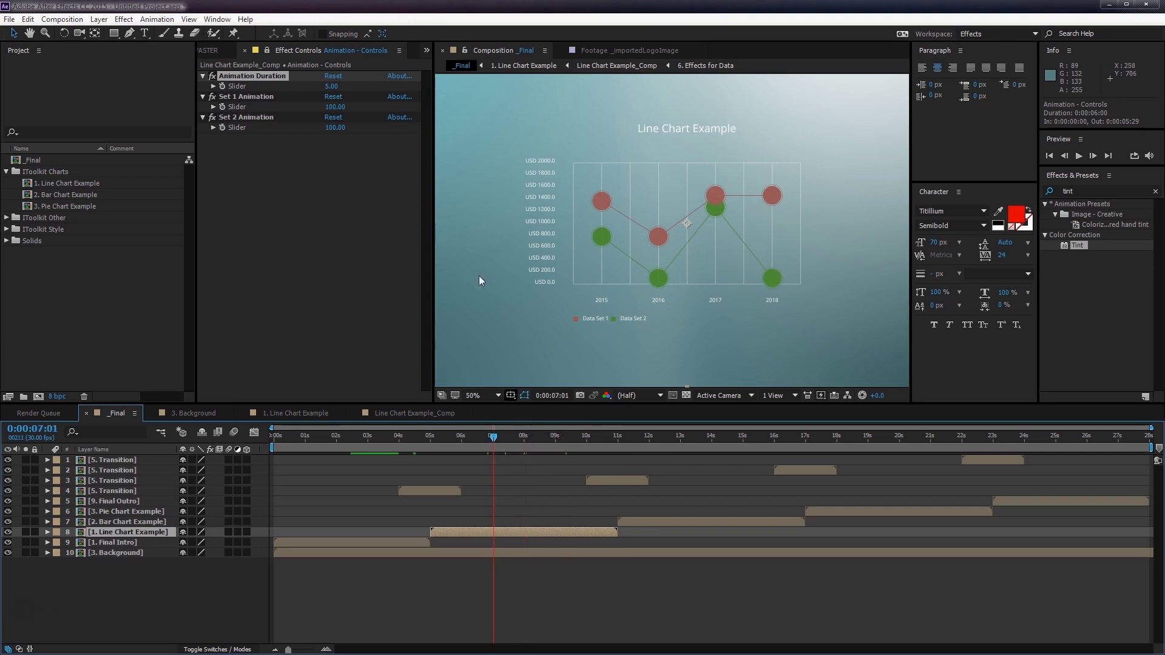
- Pin the Values - Data Set 2 layer's settings and return to the _Final comp
{"action": "left_click", "coordinate": [406, 412]}
{"action": "left_click", "coordinate": [124, 617]}
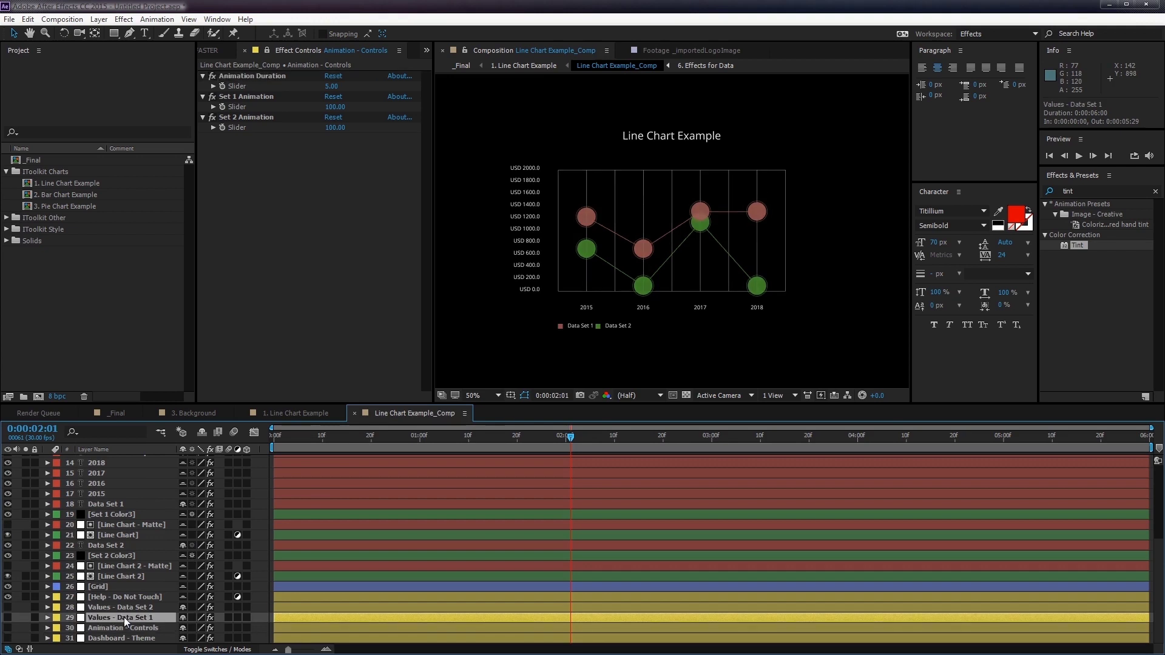
{"action": "left_click", "coordinate": [265, 51]}
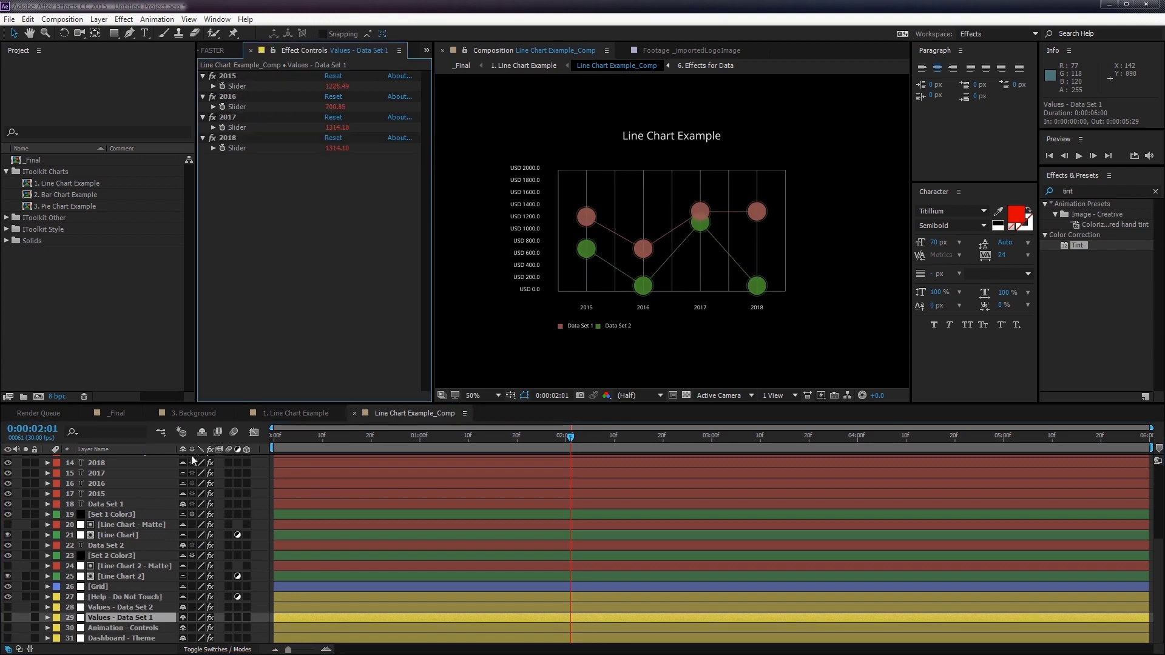
{"action": "left_click", "coordinate": [137, 610]}
{"action": "left_click", "coordinate": [144, 615]}
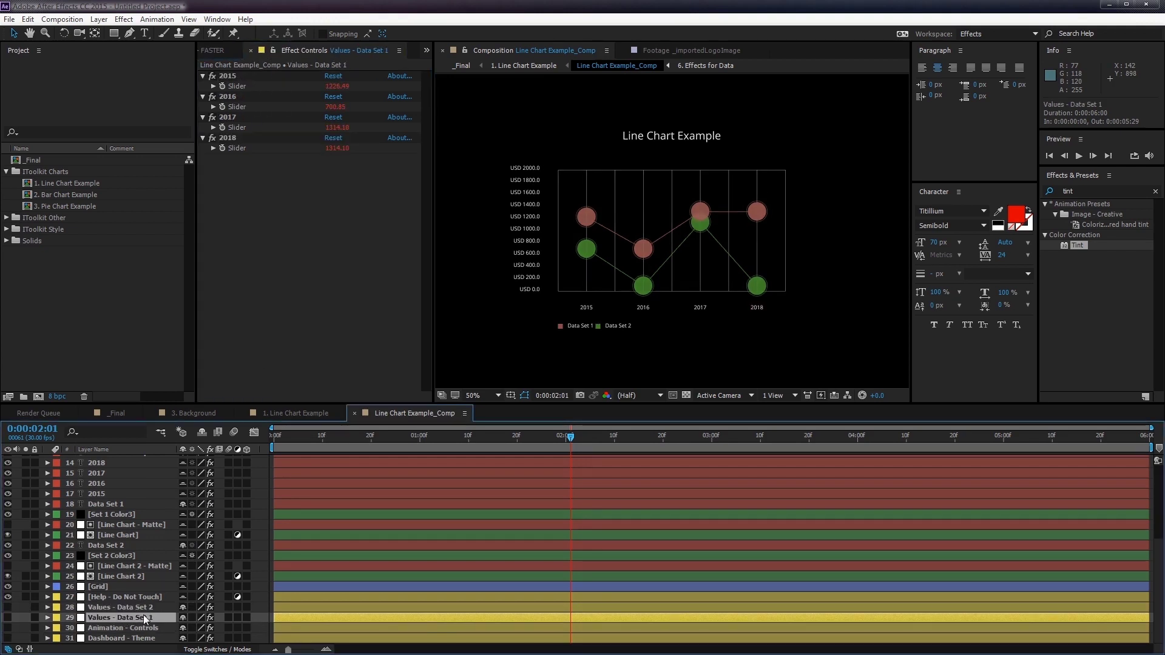
{"action": "left_click", "coordinate": [139, 607]}
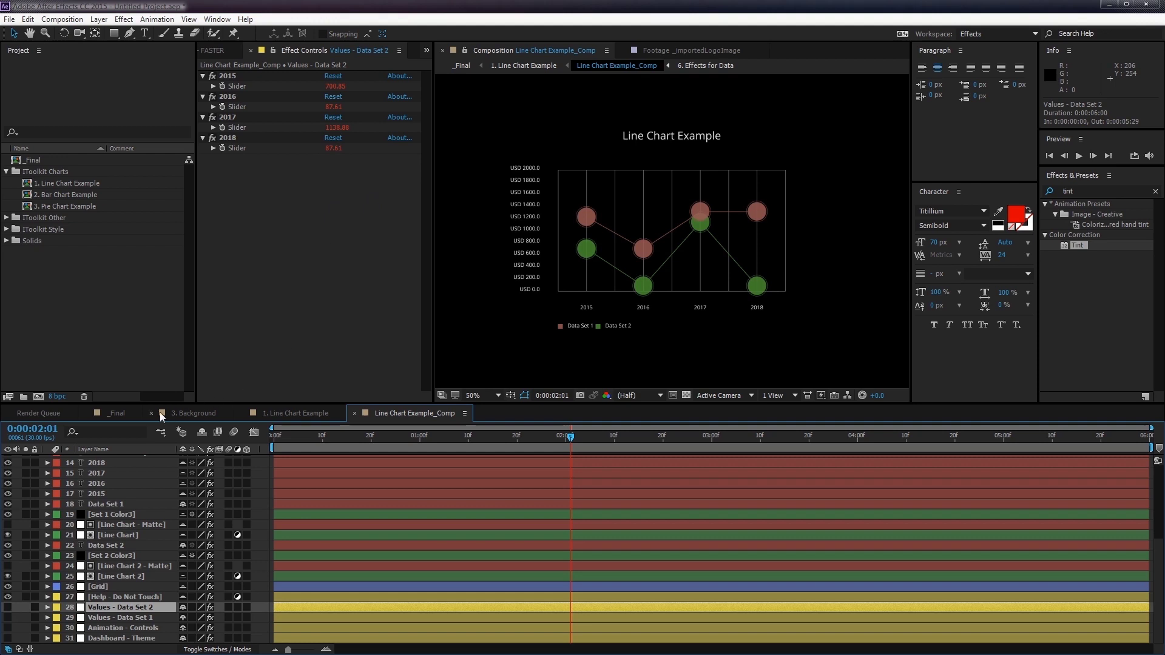
{"action": "left_click", "coordinate": [118, 413]}
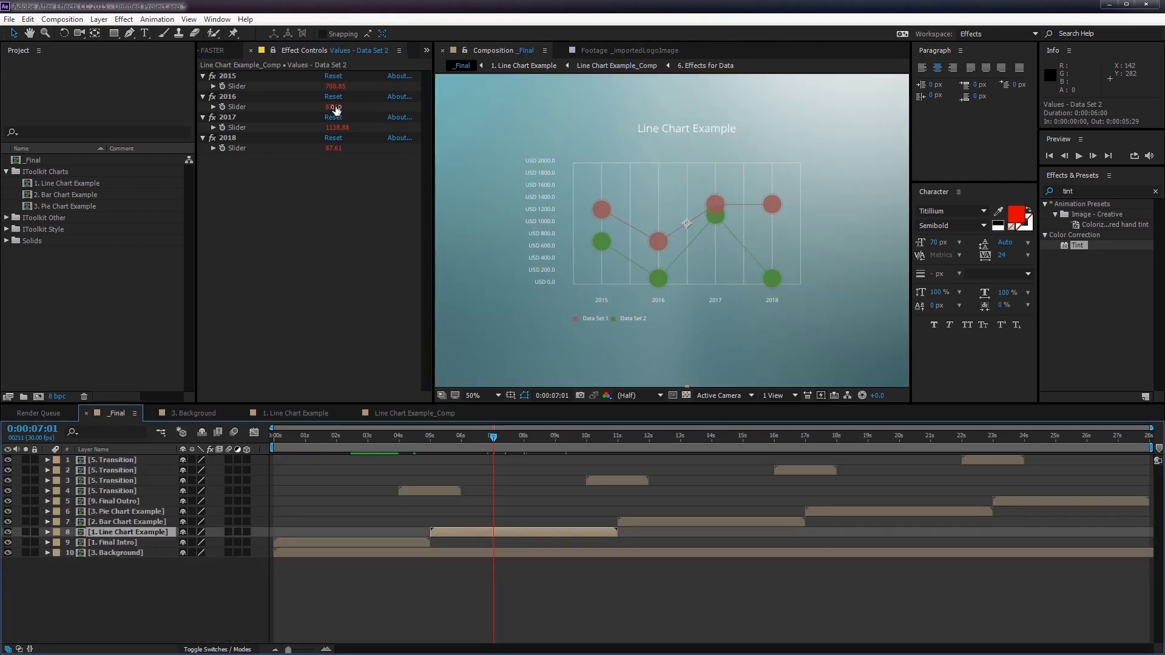
- Set Data Set 2's 2016 value to 900
{"action": "left_click", "coordinate": [334, 107]}
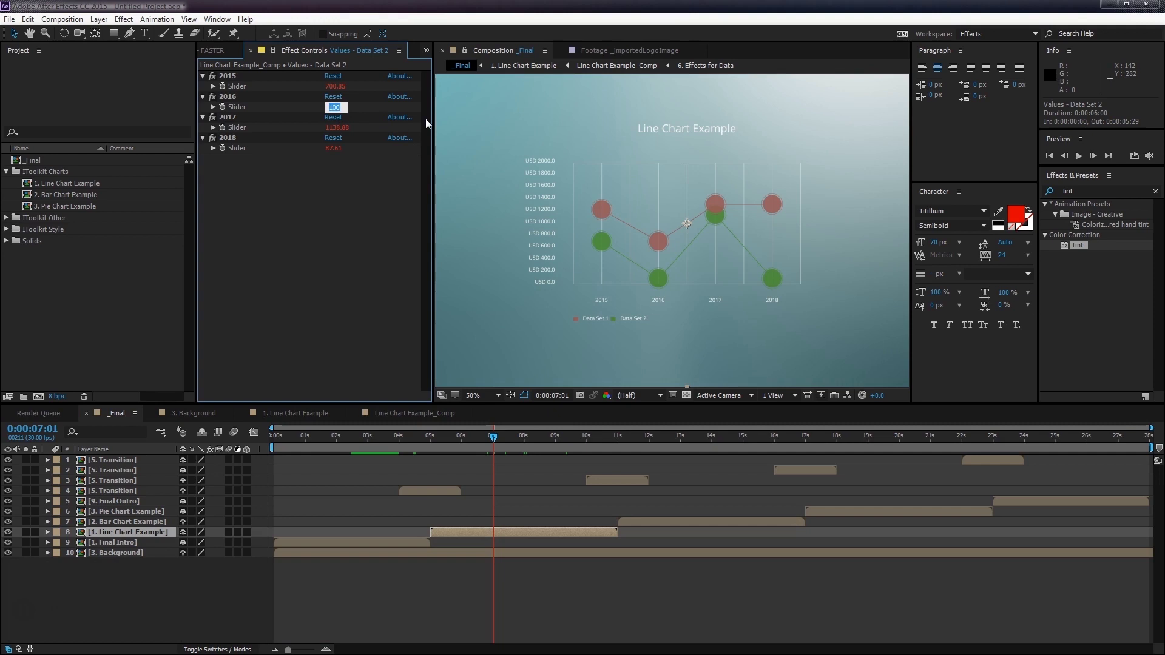
{"action": "type", "text": "131.41"}
{"action": "key", "text": "Return"}
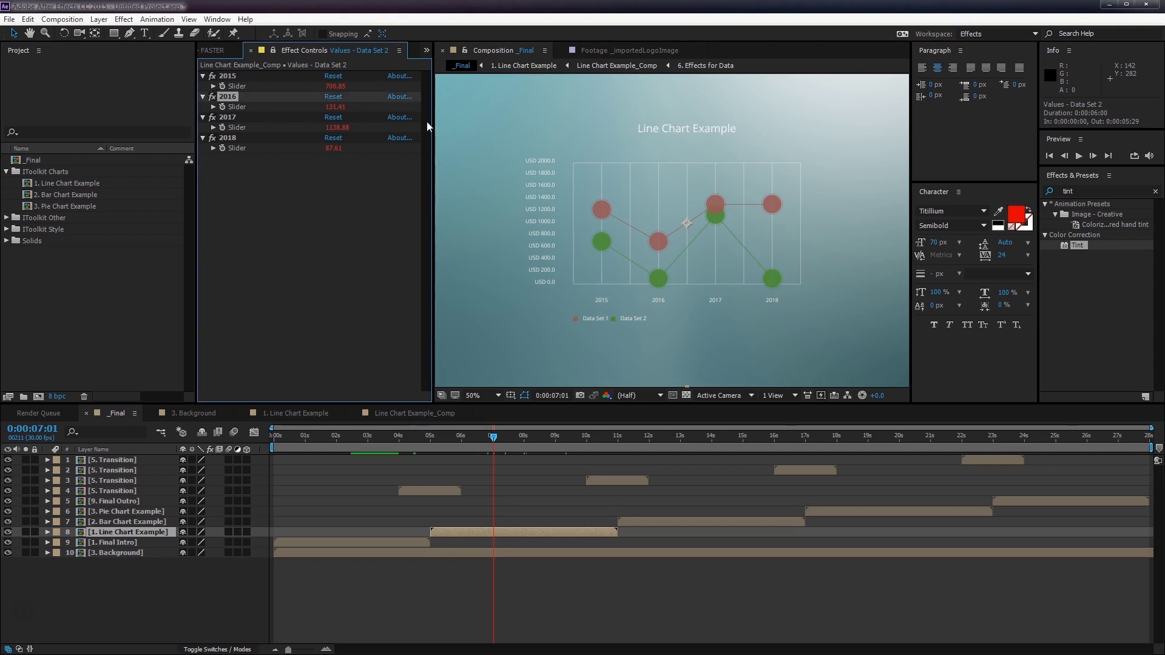
{"action": "left_click", "coordinate": [565, 437]}
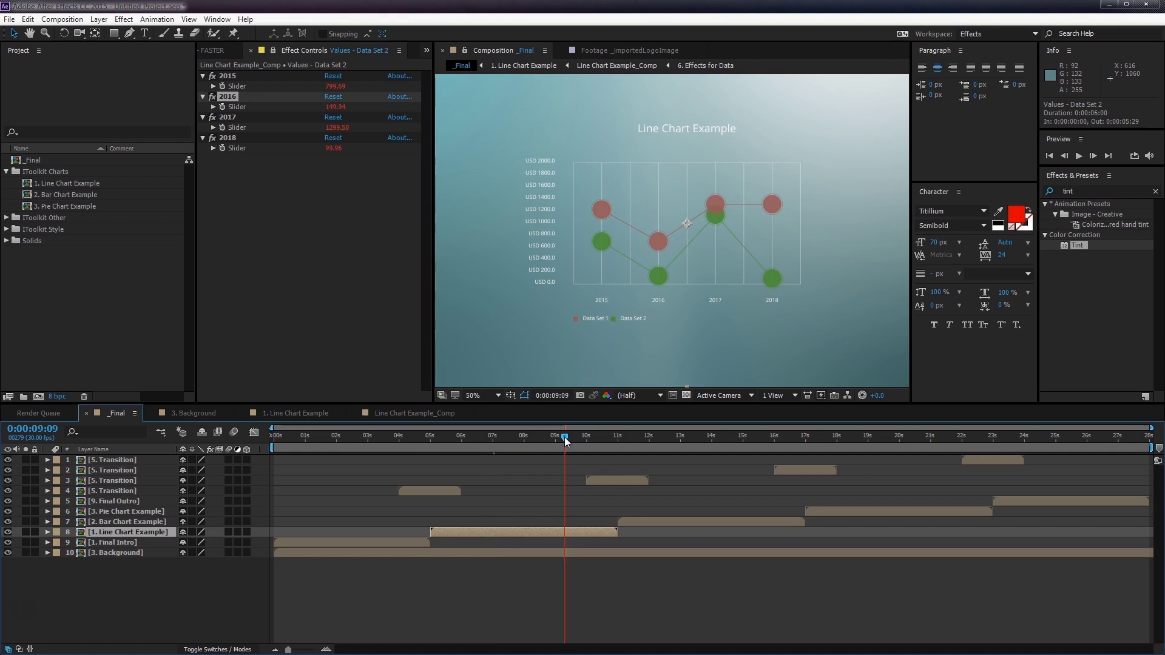
{"action": "left_click", "coordinate": [335, 106]}
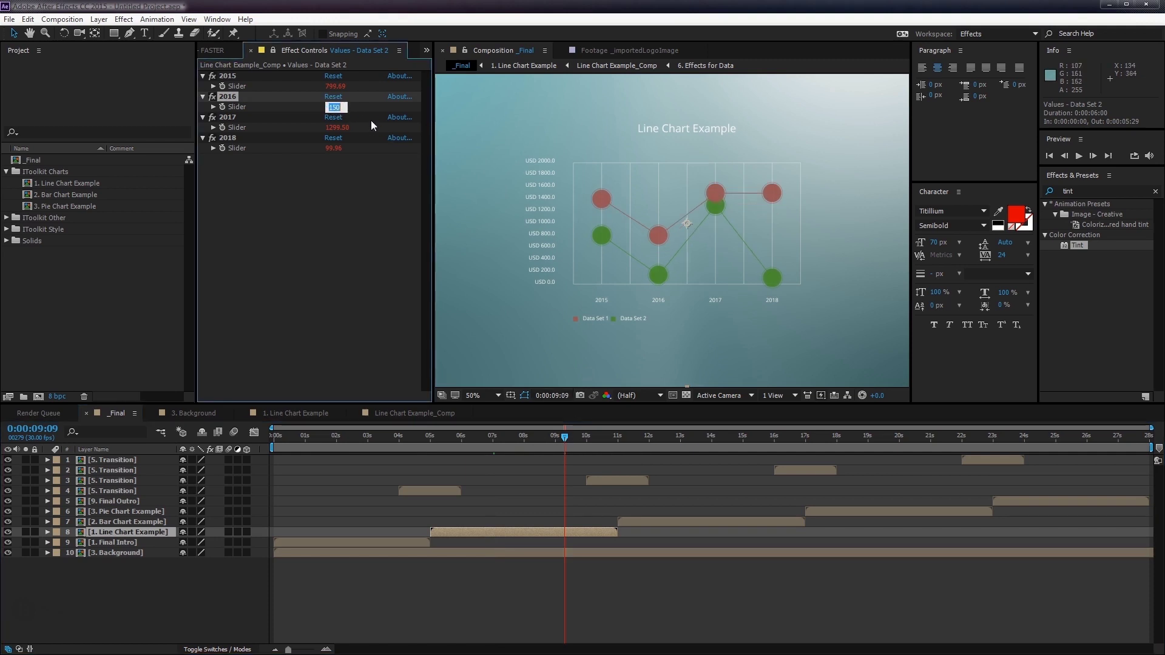
{"action": "type", "text": "90"}
- Scrub the _Final timeline to watch the raised 2016 point, ending at the bar chart section
{"action": "scroll", "coordinate": [629, 224], "scroll_direction": "up", "scroll_amount": 2}
{"action": "scroll", "coordinate": [643, 243], "scroll_direction": "down", "scroll_amount": 2}
{"action": "left_click", "coordinate": [551, 445]}
{"action": "left_click", "coordinate": [476, 445]}
{"action": "left_click", "coordinate": [453, 445]}
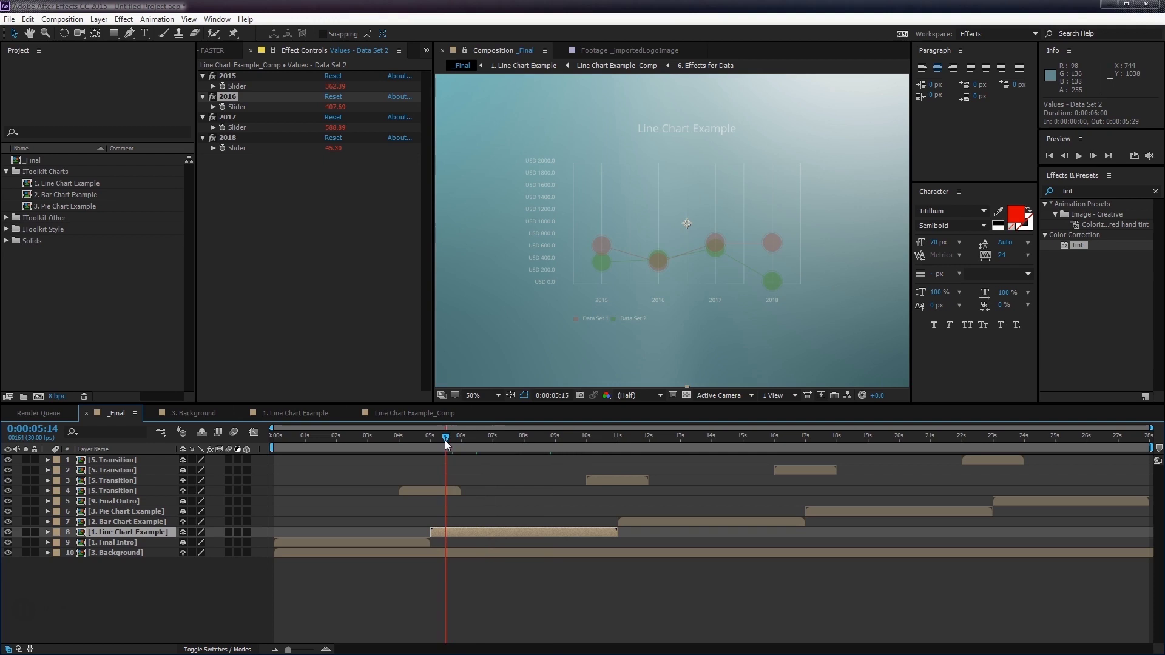
{"action": "left_click", "coordinate": [519, 438]}
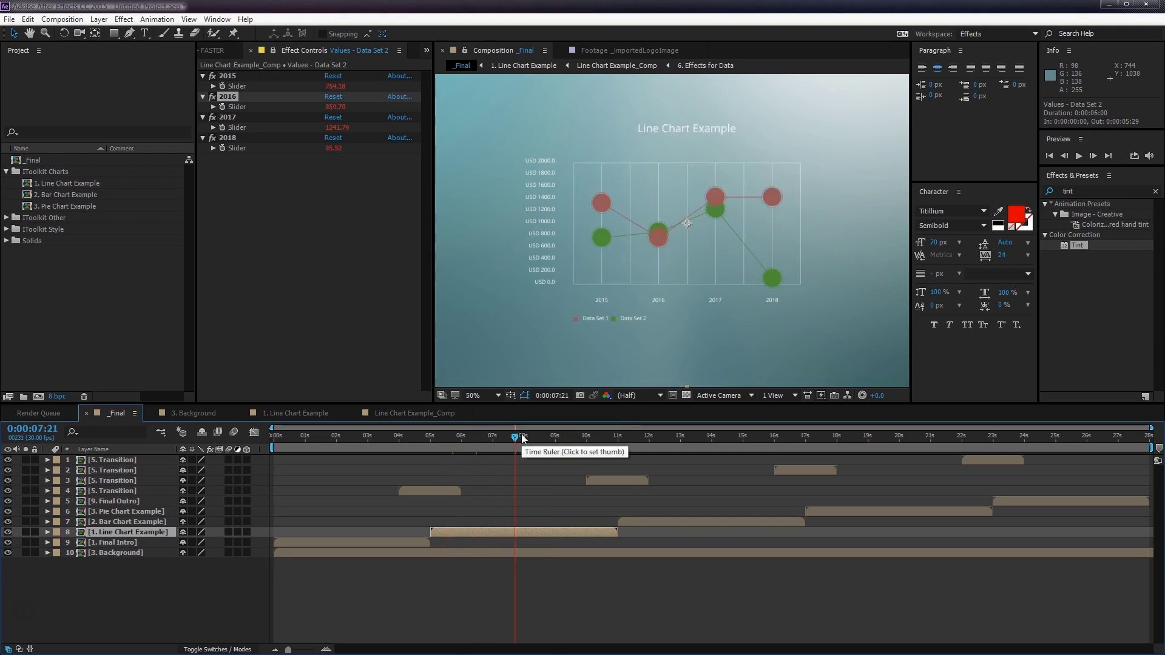
{"action": "left_click", "coordinate": [537, 436]}
{"action": "left_click", "coordinate": [565, 440]}
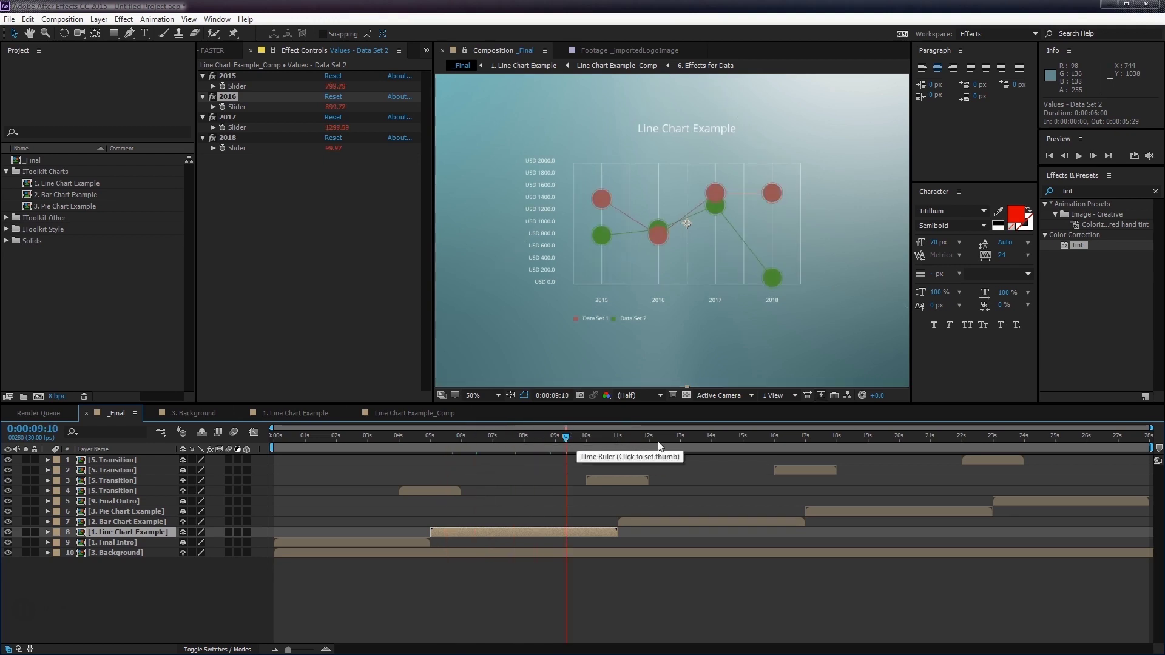
{"action": "left_click", "coordinate": [727, 438]}
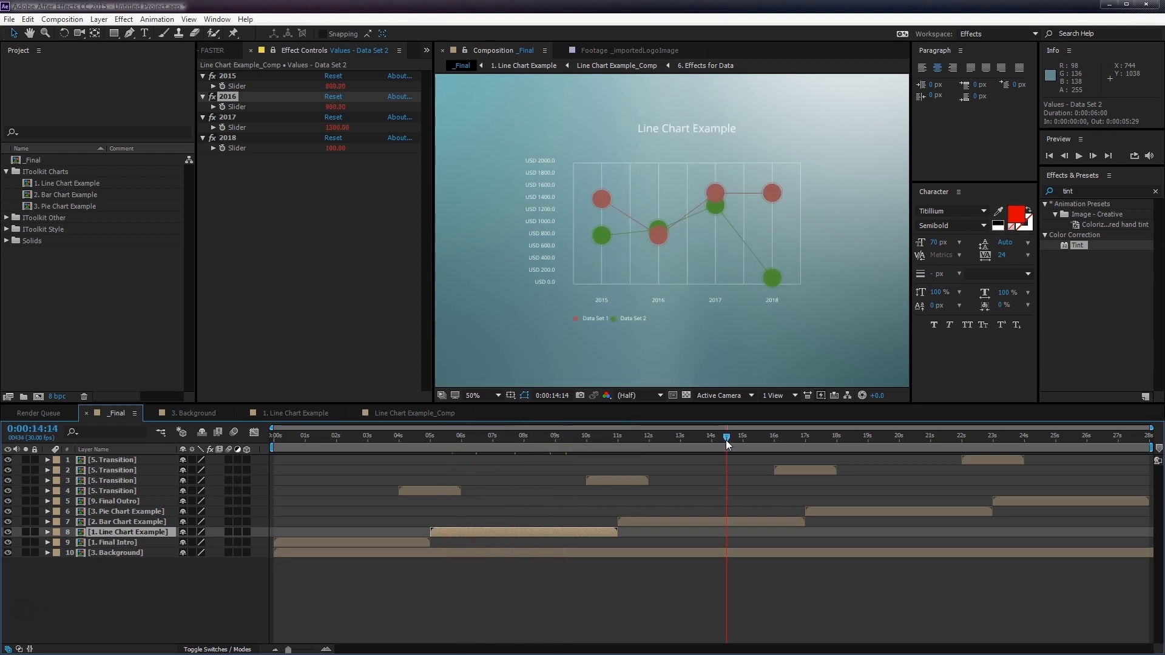
- Pin the Bar Chart Example_Comp's Dashboard - Theme settings and return to _Final
{"action": "double_click", "coordinate": [705, 522]}
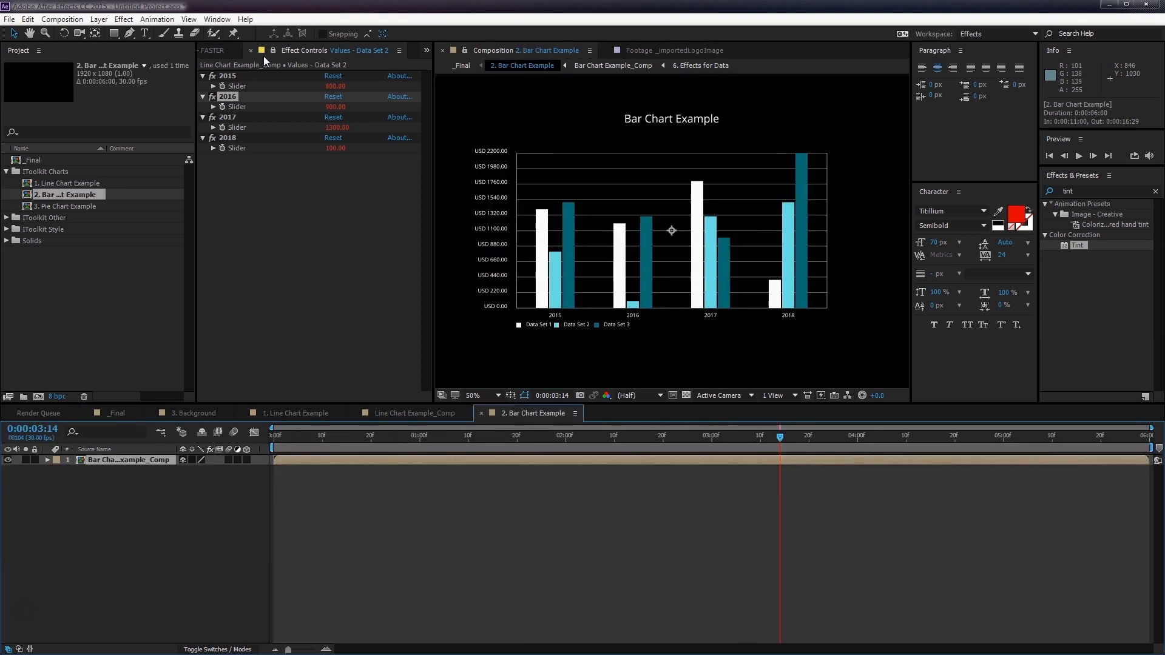
{"action": "left_click", "coordinate": [276, 123]}
{"action": "double_click", "coordinate": [148, 459]}
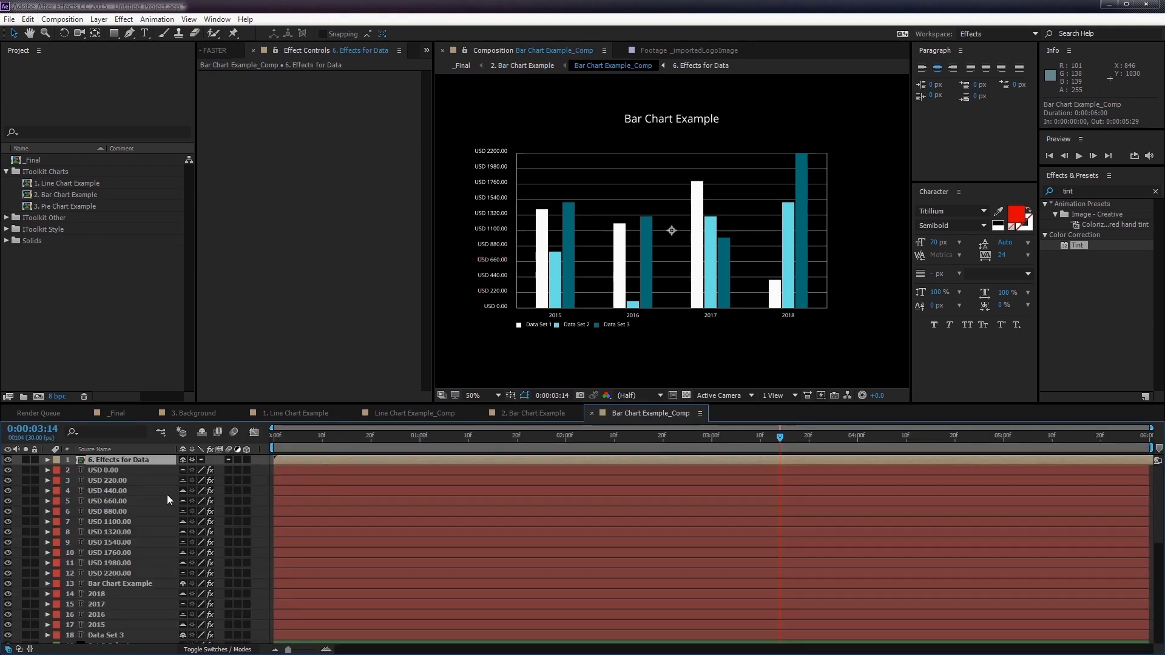
{"action": "scroll", "coordinate": [165, 497], "scroll_direction": "down", "scroll_amount": 8}
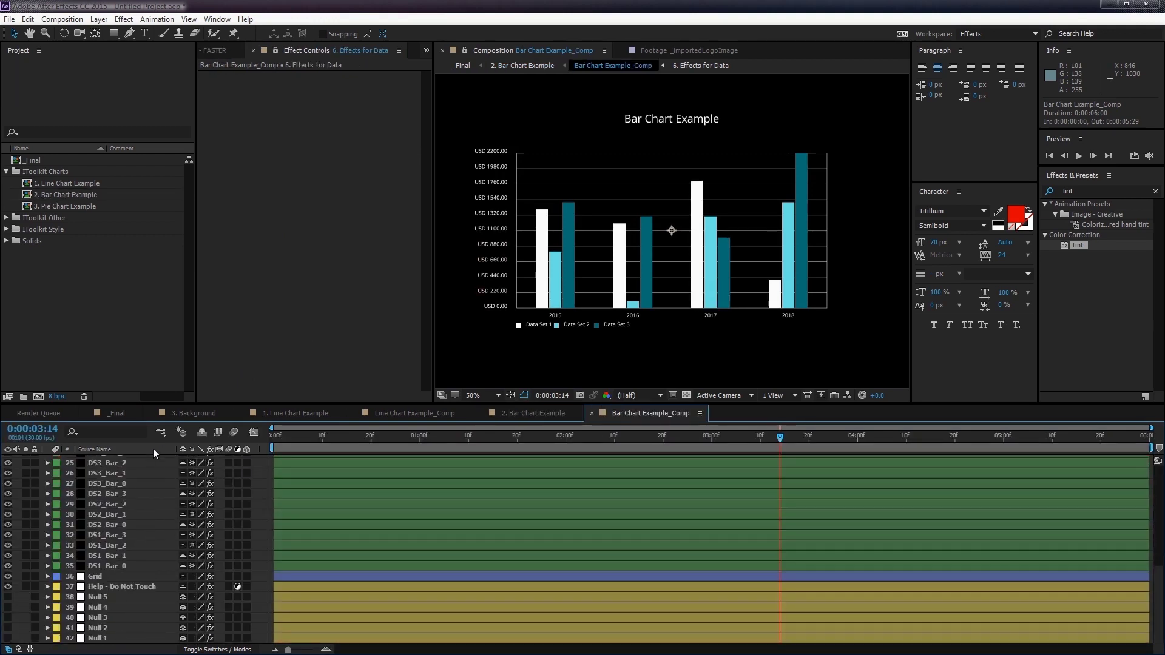
{"action": "left_click", "coordinate": [153, 448]}
{"action": "left_click", "coordinate": [129, 638]}
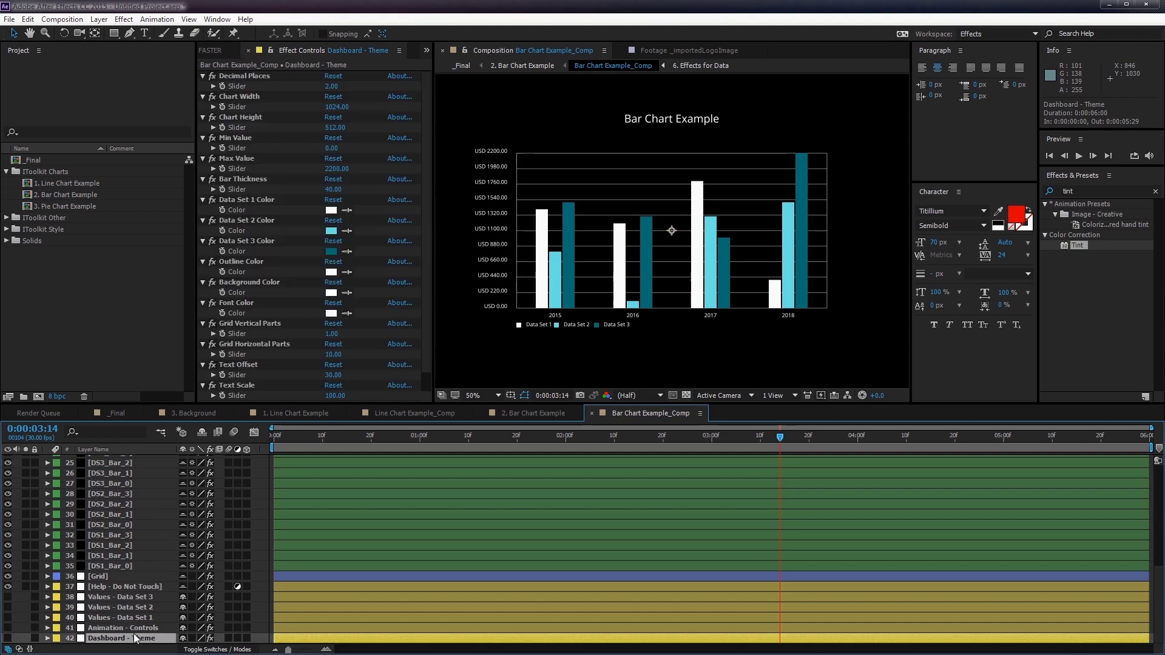
{"action": "left_click", "coordinate": [272, 52]}
{"action": "left_click", "coordinate": [117, 413]}
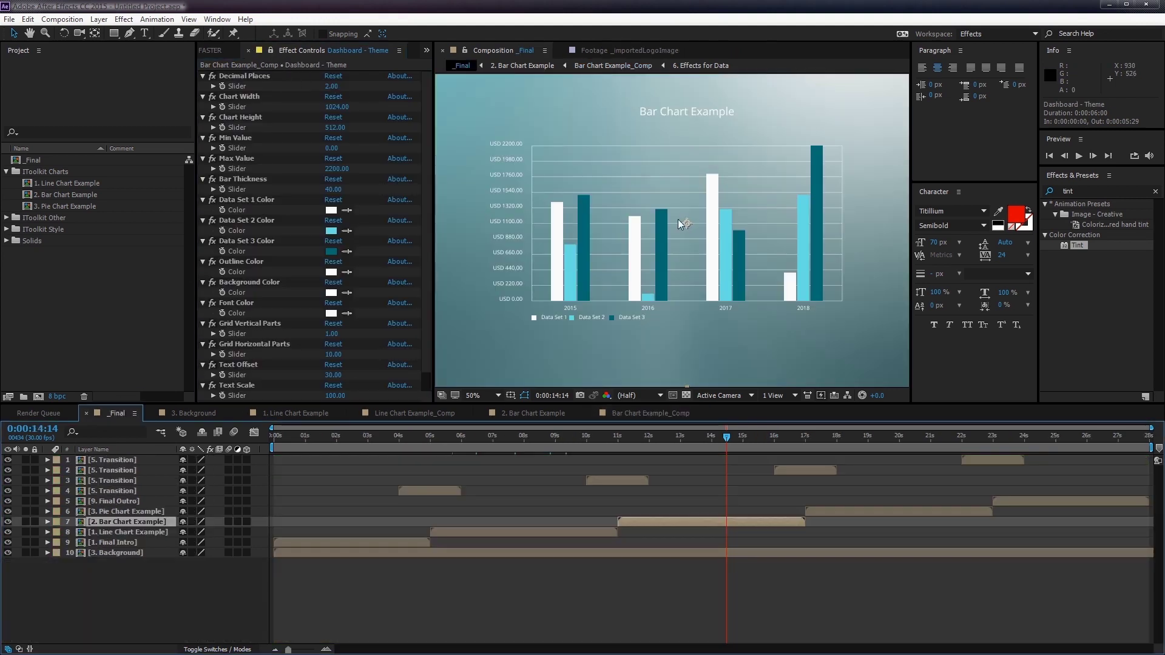
- Set the bar chart's Chart Width to 1000 and Chart Height to 400
{"action": "left_click", "coordinate": [337, 107]}
{"action": "type", "text": "1000"}
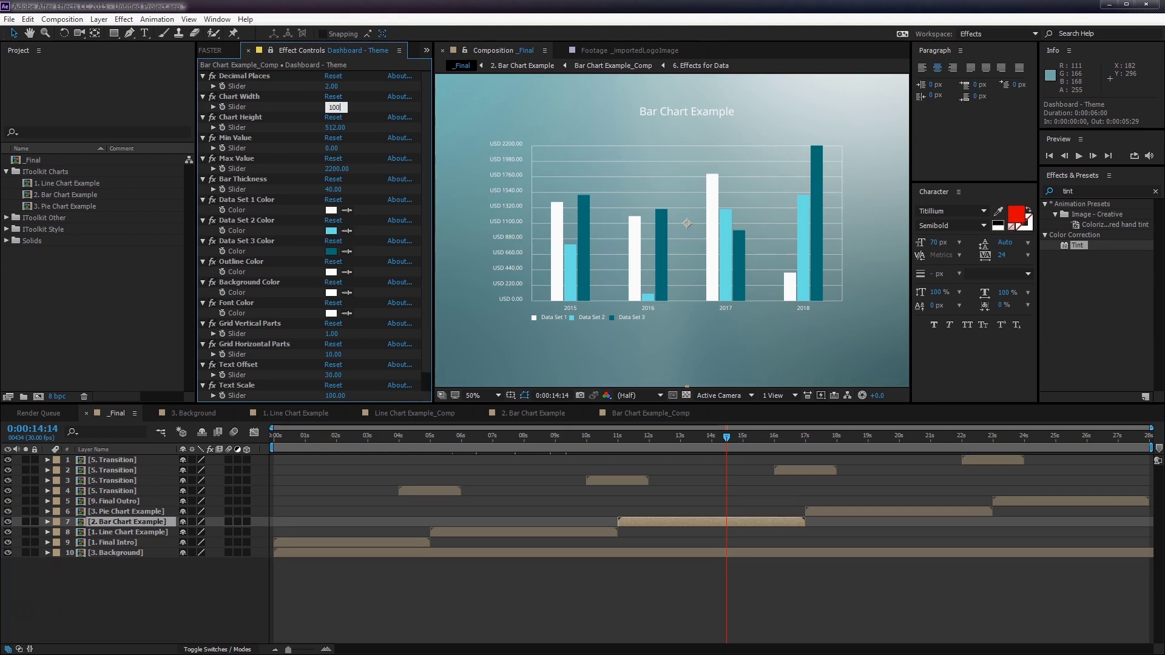
{"action": "key", "text": "Tab"}
{"action": "type", "text": "250"}
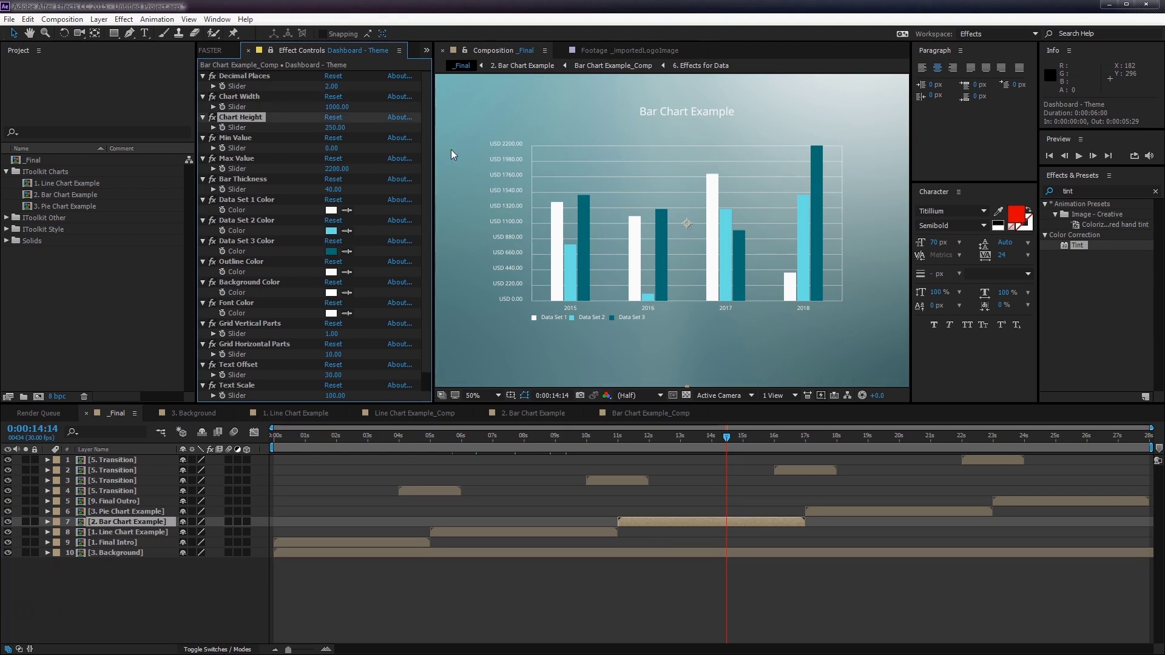
{"action": "key", "text": "Return"}
{"action": "type", "text": "400"}
{"action": "key", "text": "Return"}
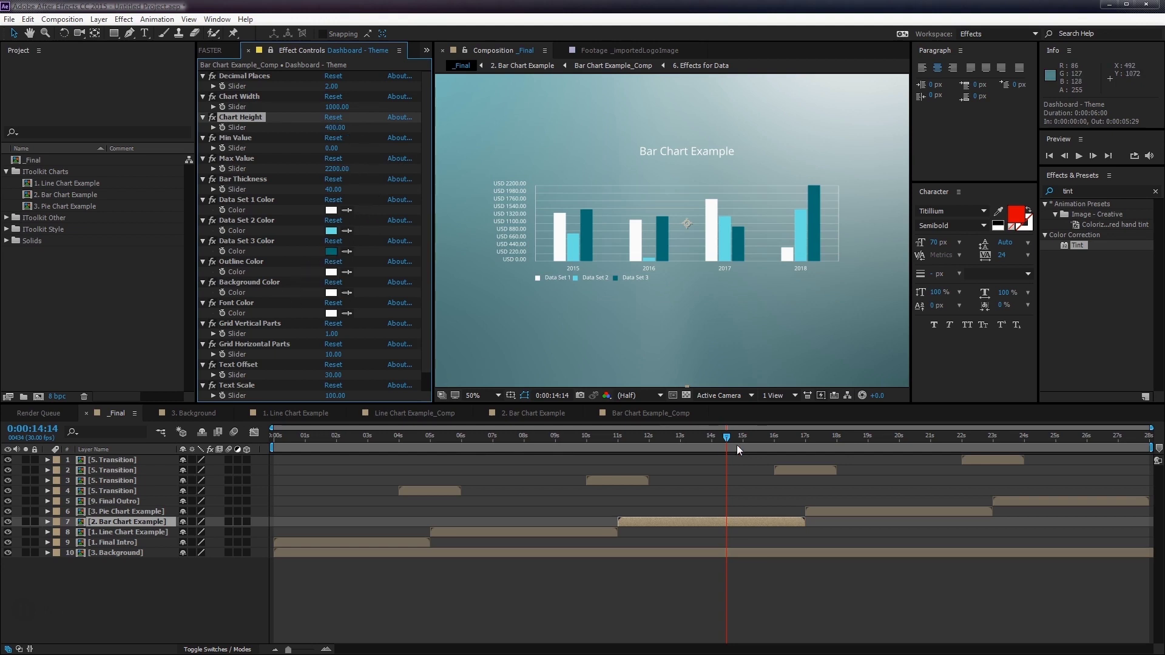
- Move to the pie section around 19:17 and open the Pie Chart Example_Comp inner composition
{"action": "left_click", "coordinate": [873, 448]}
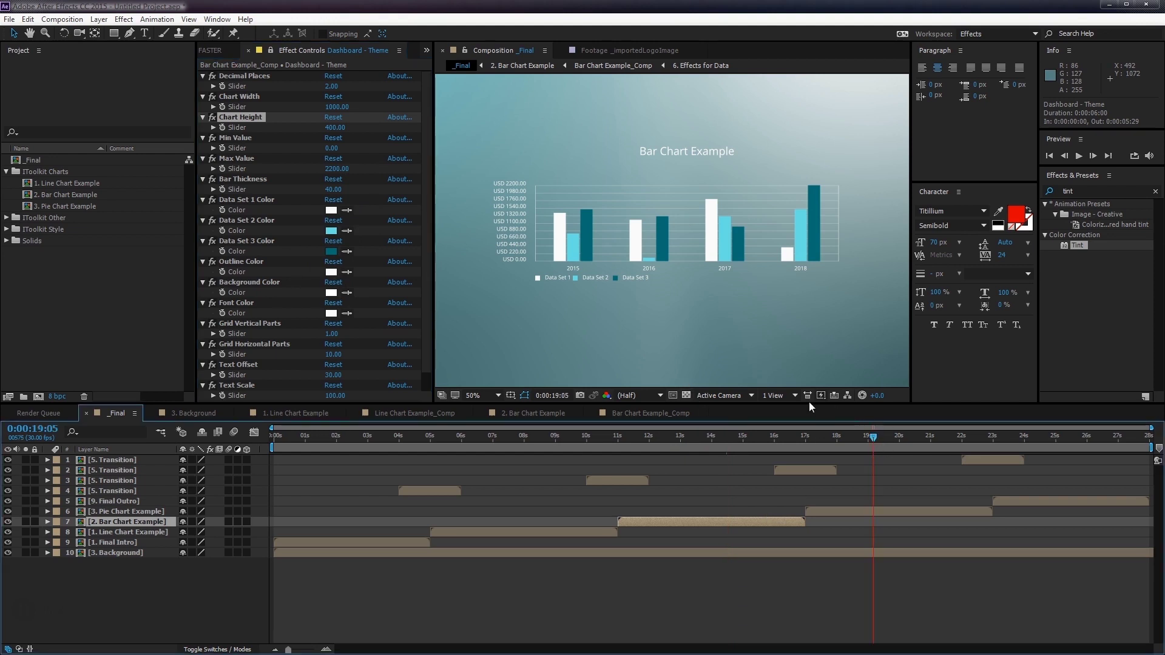
{"action": "left_click_drag", "start_coordinate": [878, 439], "coordinate": [887, 438]}
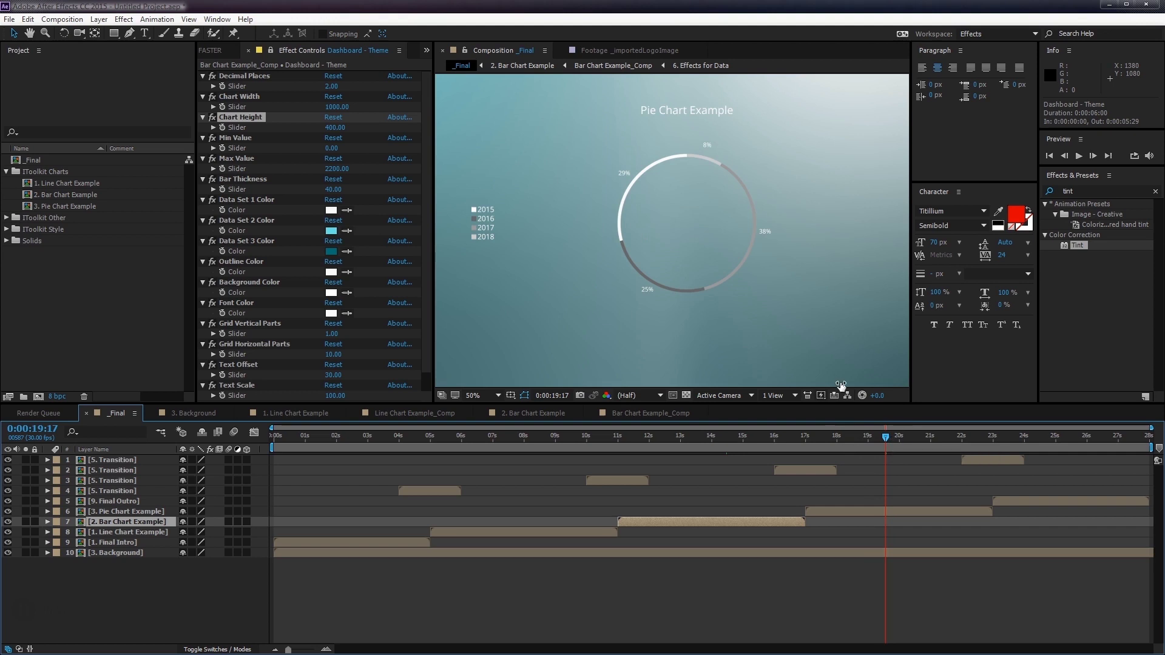
{"action": "left_click", "coordinate": [841, 511]}
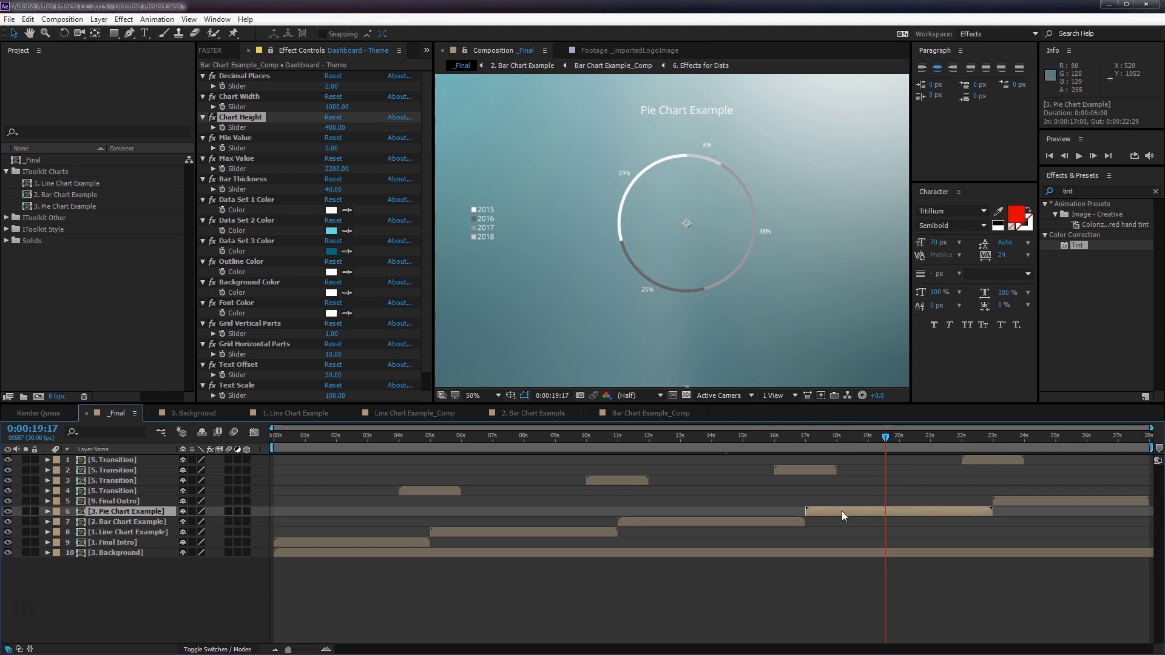
{"action": "double_click", "coordinate": [841, 511]}
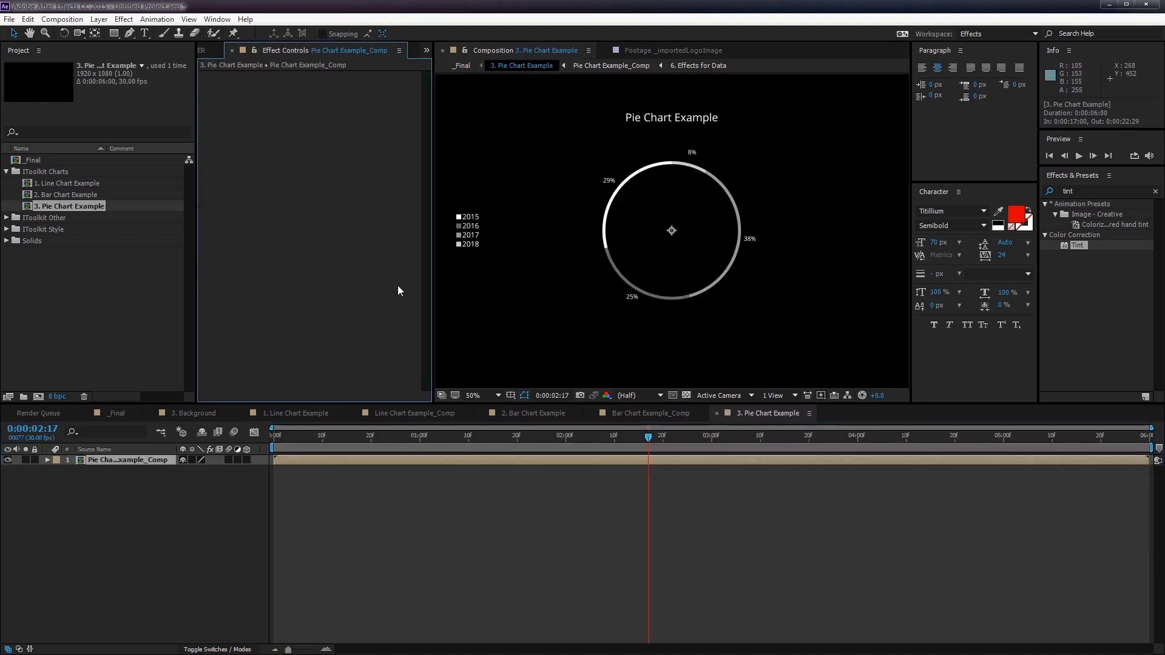
{"action": "double_click", "coordinate": [144, 462]}
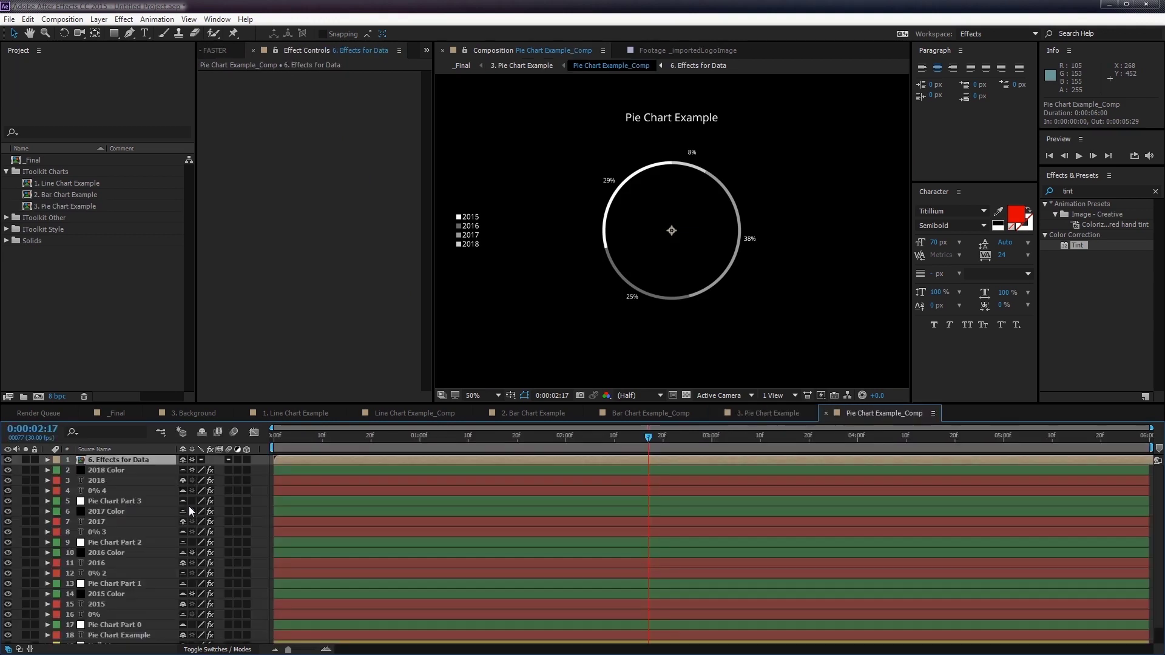
{"action": "scroll", "coordinate": [169, 529], "scroll_direction": "down", "scroll_amount": 1}
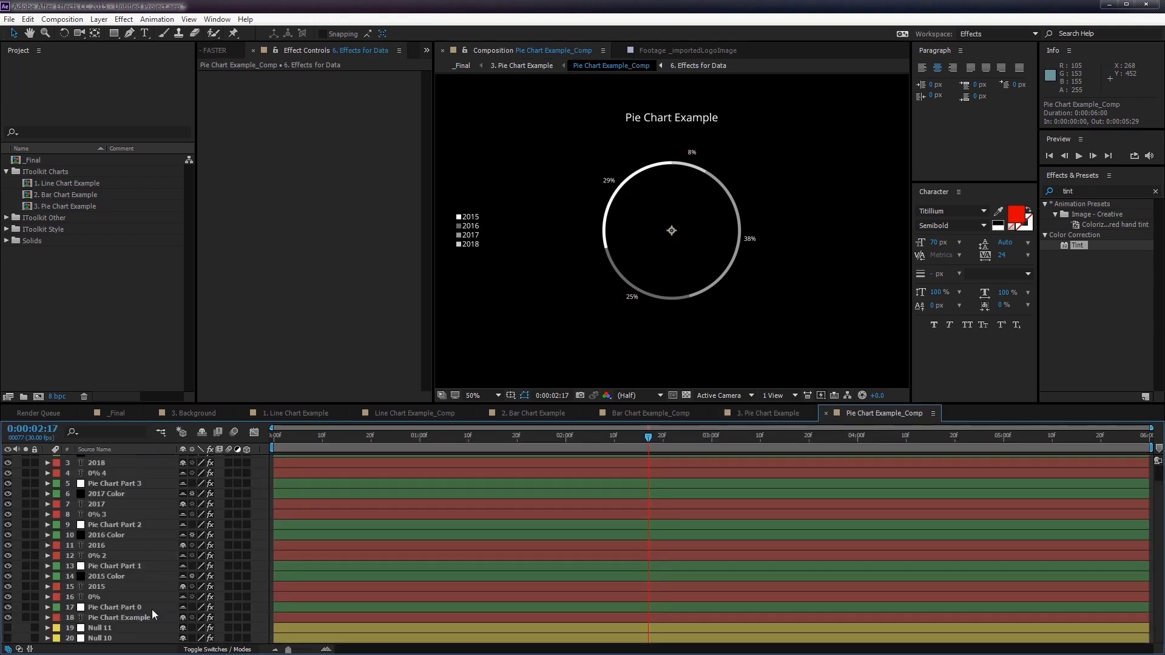
- Pin the pie chart's Dashboard - Theme settings and return to the _Final comp
{"action": "left_click", "coordinate": [128, 639]}
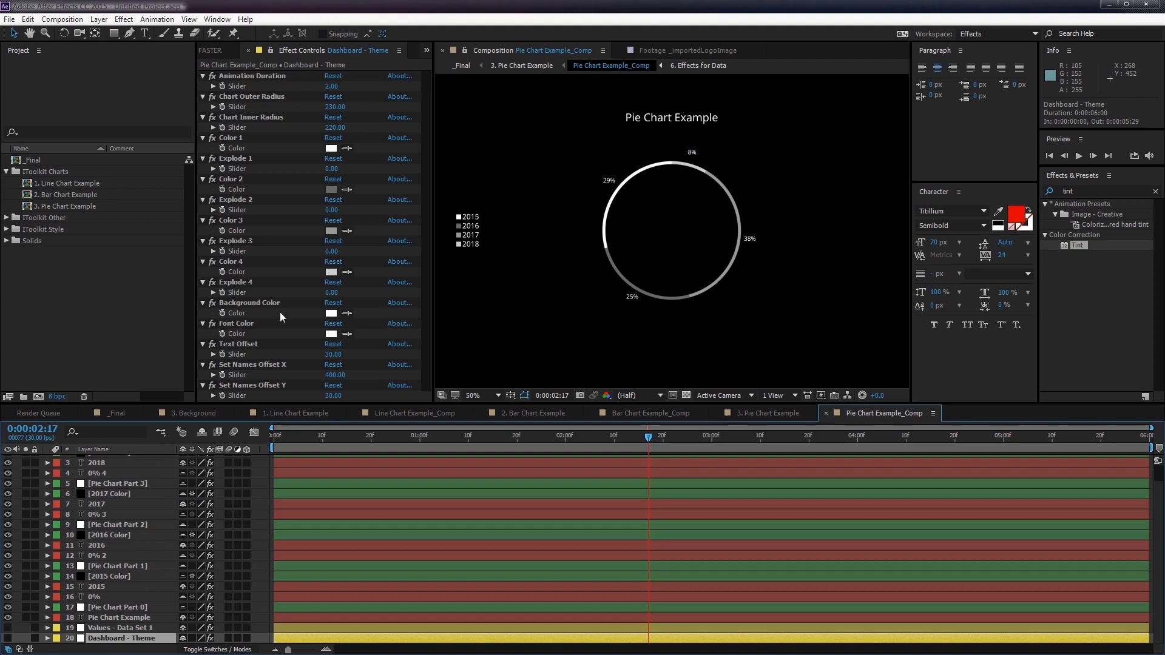
{"action": "left_click", "coordinate": [271, 51]}
{"action": "left_click", "coordinate": [130, 415]}
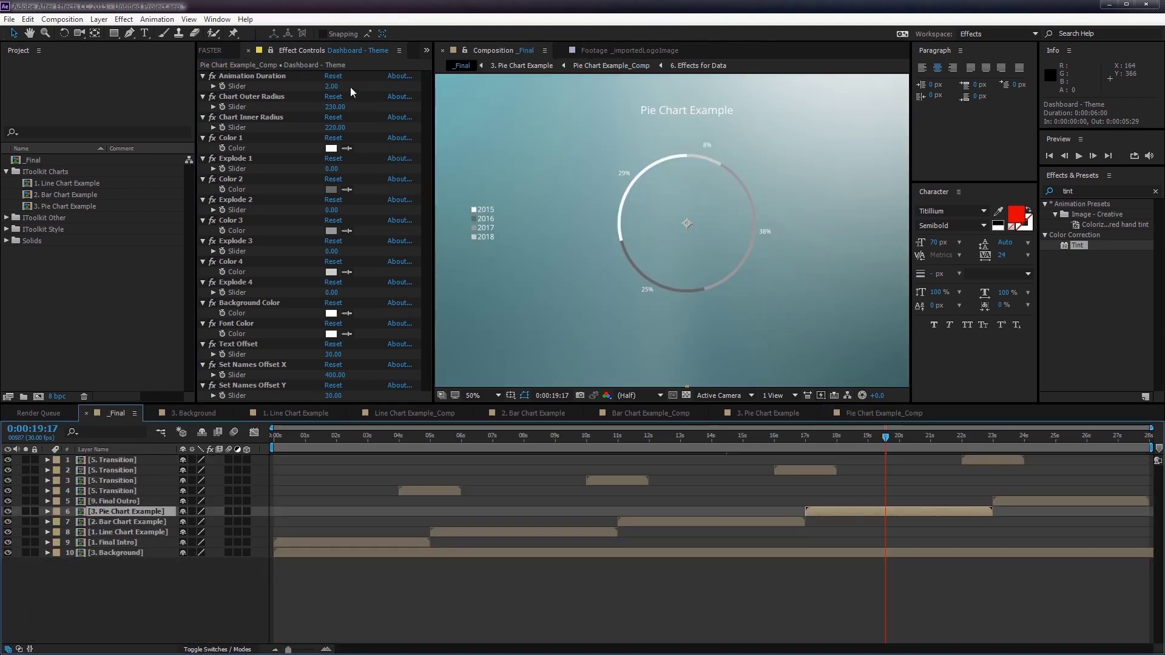
- Set the pie's Animation Duration to 4 and scrub 16–18 s to watch it build
{"action": "left_click", "coordinate": [332, 86]}
{"action": "type", "text": "4"}
{"action": "key", "text": "Return"}
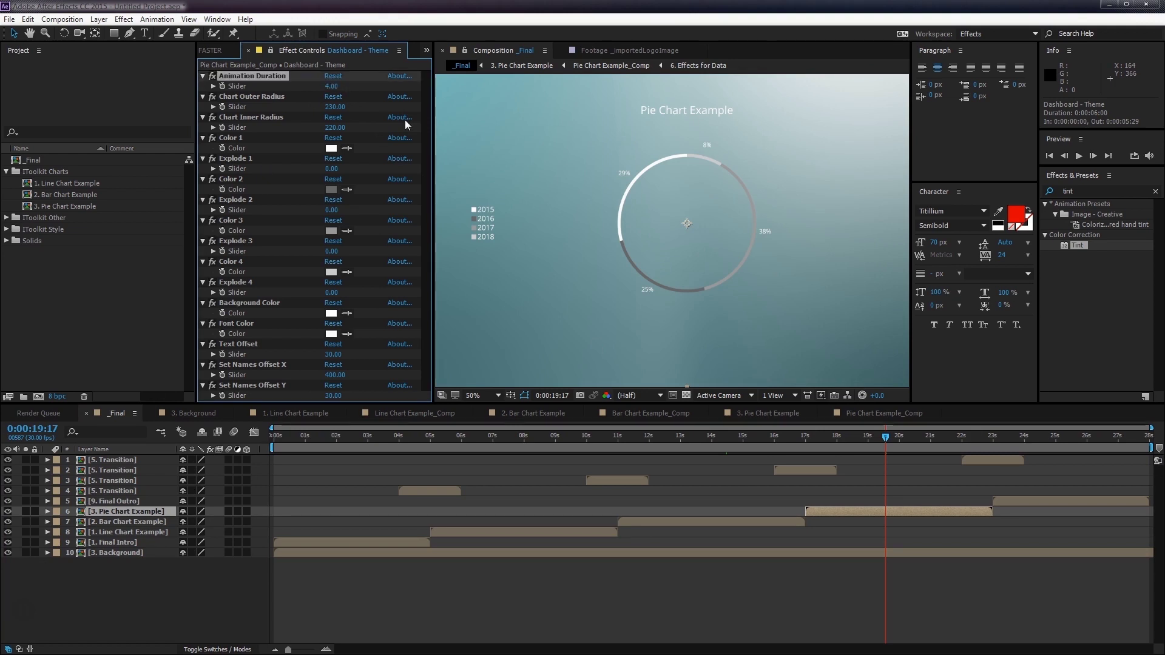
{"action": "left_click", "coordinate": [860, 435]}
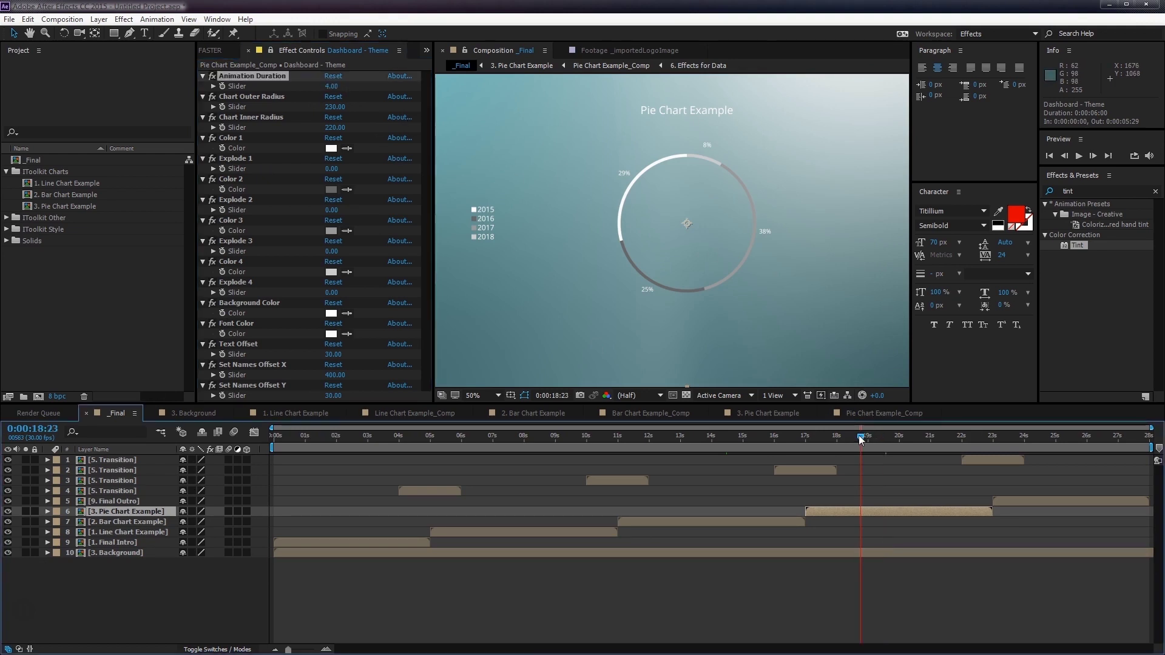
{"action": "left_click_drag", "start_coordinate": [847, 442], "coordinate": [806, 446]}
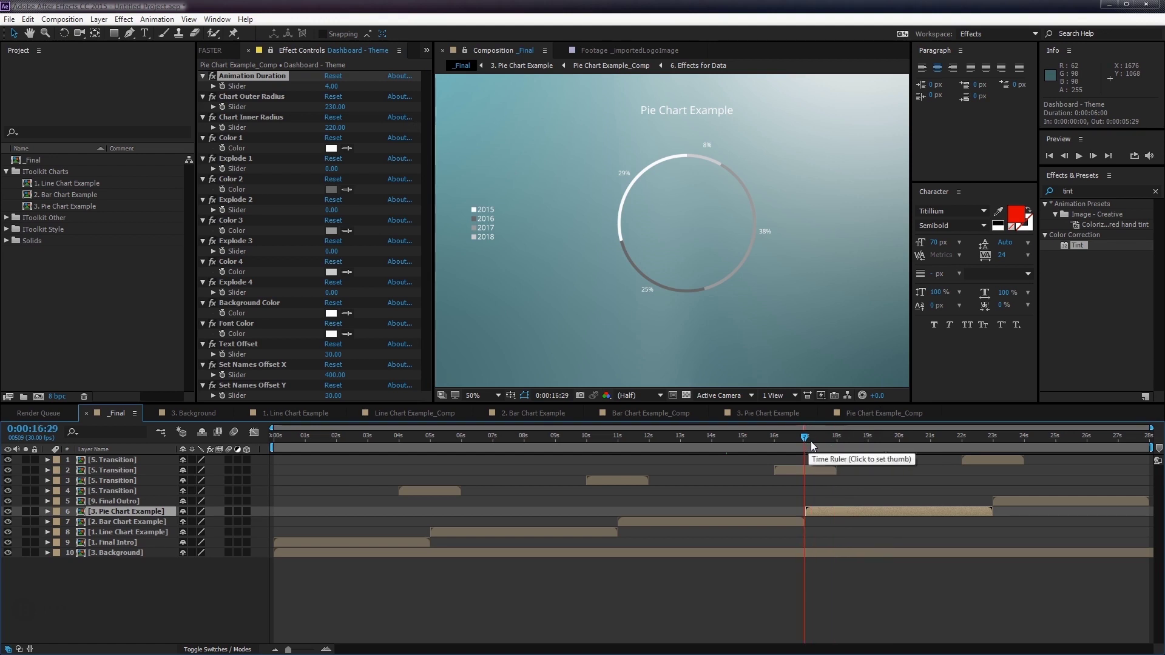
{"action": "left_click", "coordinate": [824, 436]}
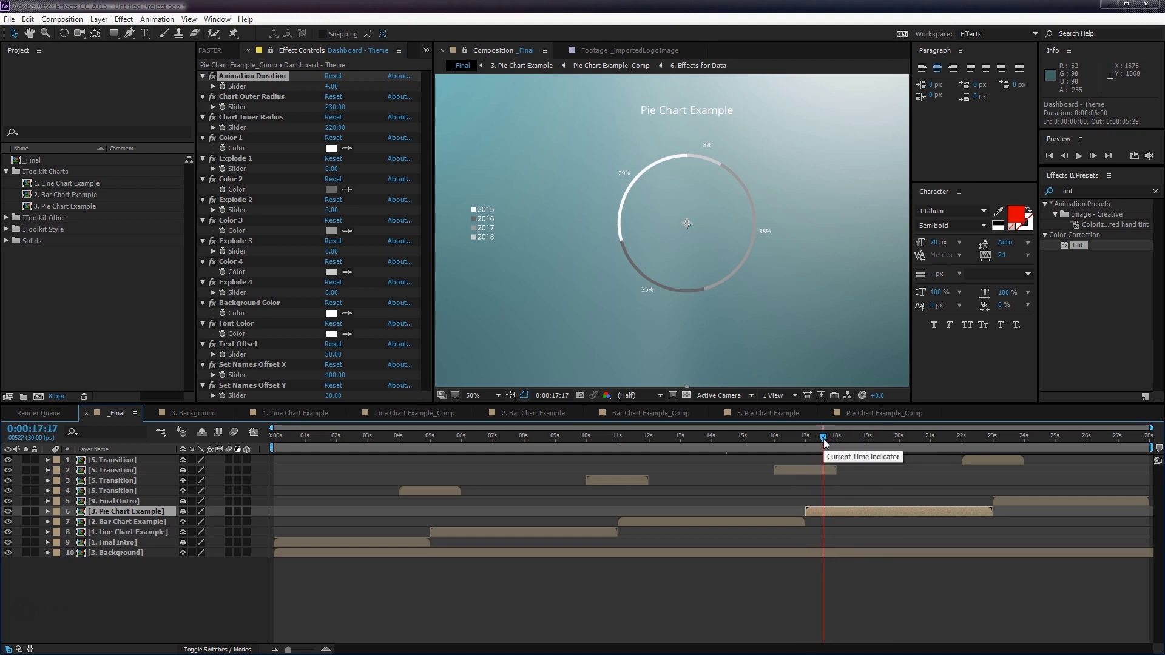
{"action": "left_click_drag", "start_coordinate": [824, 438], "coordinate": [908, 438]}
- Set the pie chart's Chart Inner Radius to 150
{"action": "left_click", "coordinate": [335, 127]}
{"action": "type", "text": "150"}
{"action": "key", "text": "Return"}
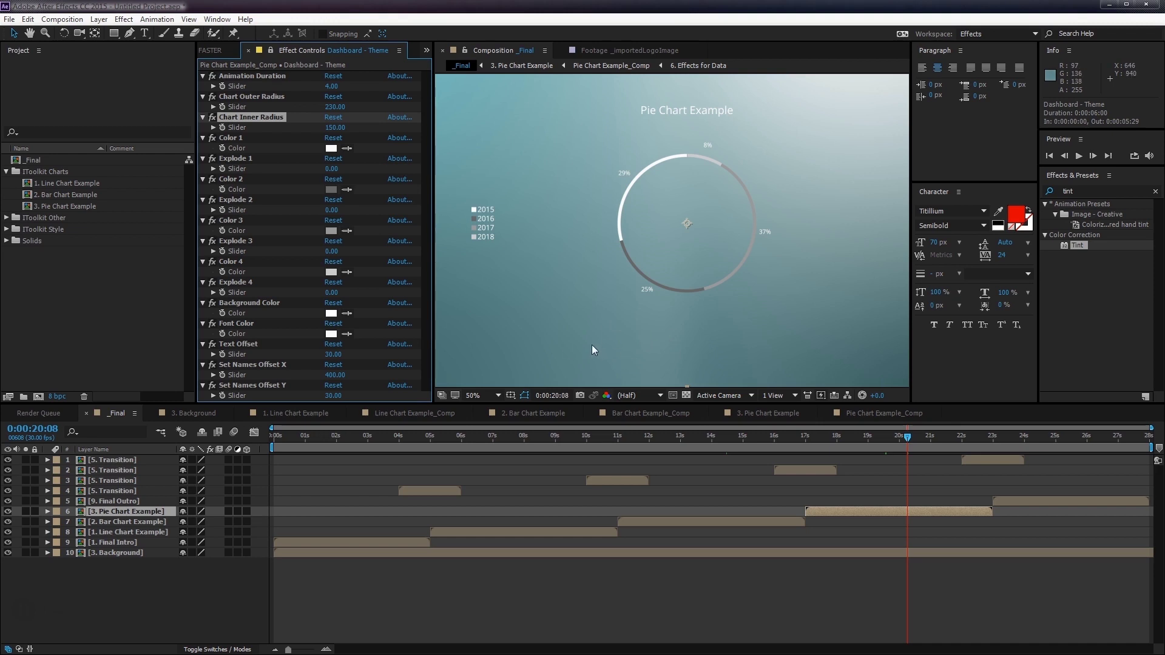
- Purge all memory and disk cache, then step through frames around 18 s to preview
{"action": "left_click", "coordinate": [28, 20]}
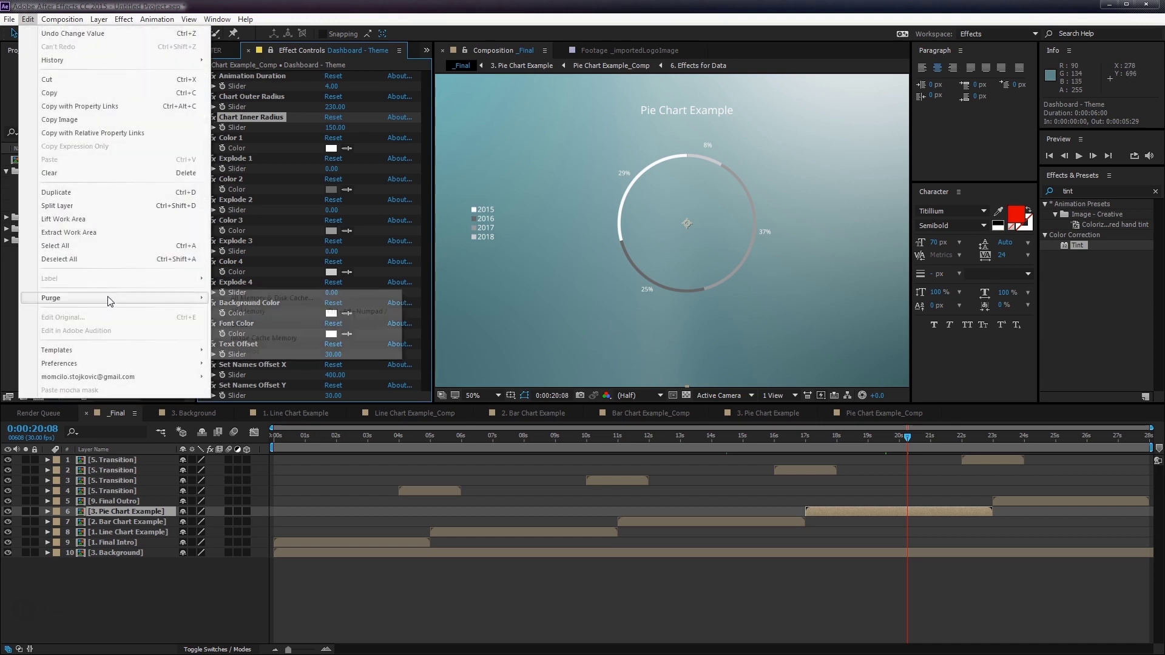
{"action": "left_click", "coordinate": [237, 298]}
{"action": "left_click", "coordinate": [619, 347]}
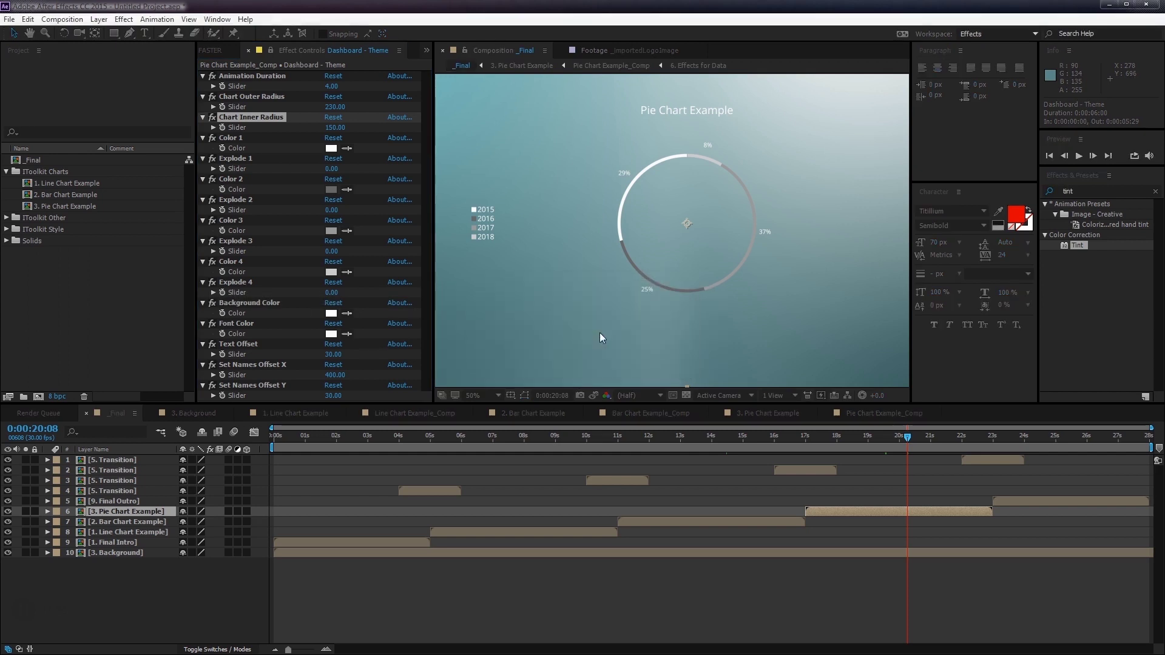
{"action": "left_click_drag", "start_coordinate": [867, 438], "coordinate": [841, 441]}
{"action": "key", "text": "shift+Page_Up"}
{"action": "key", "text": "shift+Page_Up"}
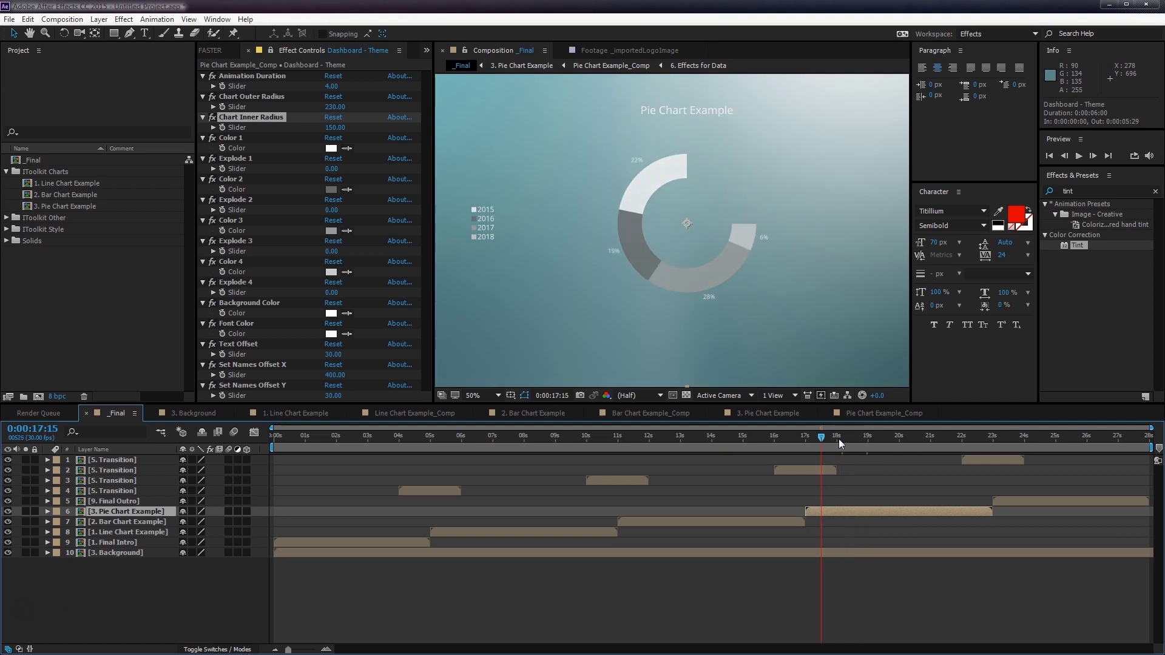
{"action": "key", "text": "shift+Page_Down"}
{"action": "key", "text": "shift+Page_Down"}
{"action": "key", "text": "shift+Page_Down"}
{"action": "key", "text": "shift+Page_Down"}
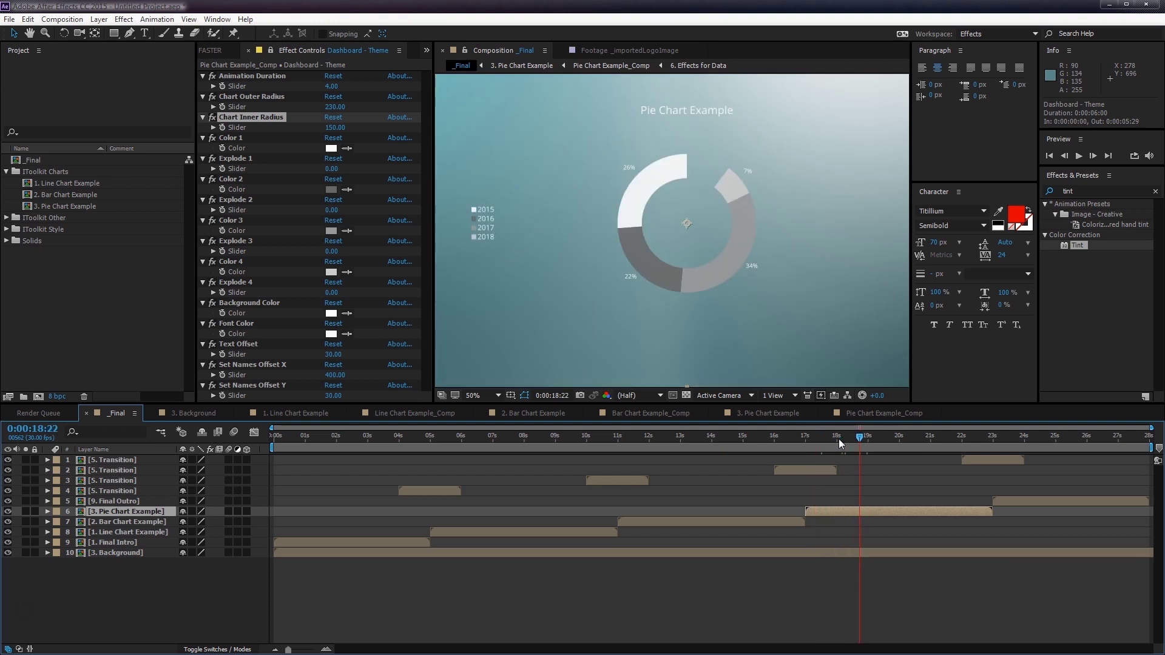
- Set pie Color 1 to red, Color 2 to blue and Color 3 to dark green (22612B)
{"action": "left_click", "coordinate": [888, 438]}
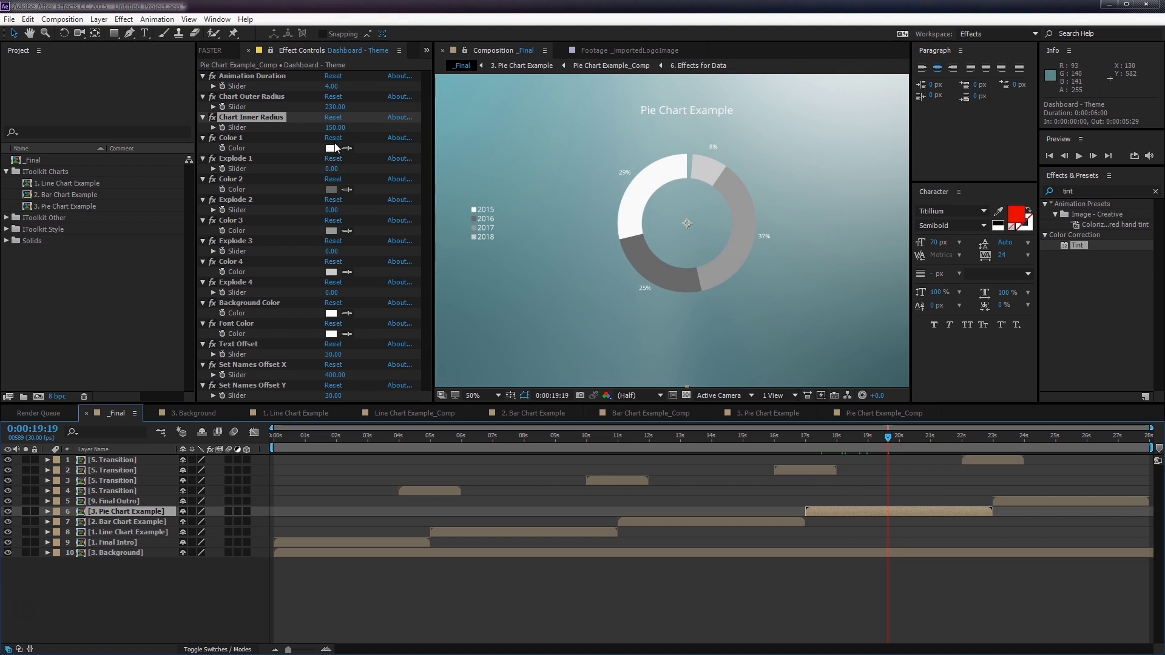
{"action": "left_click", "coordinate": [331, 148]}
{"action": "mouse_move", "coordinate": [561, 308]}
{"action": "left_mouse_down"}
{"action": "mouse_move", "coordinate": [549, 317]}
{"action": "mouse_move", "coordinate": [575, 304]}
{"action": "left_mouse_up"}
{"action": "left_click", "coordinate": [677, 267]}
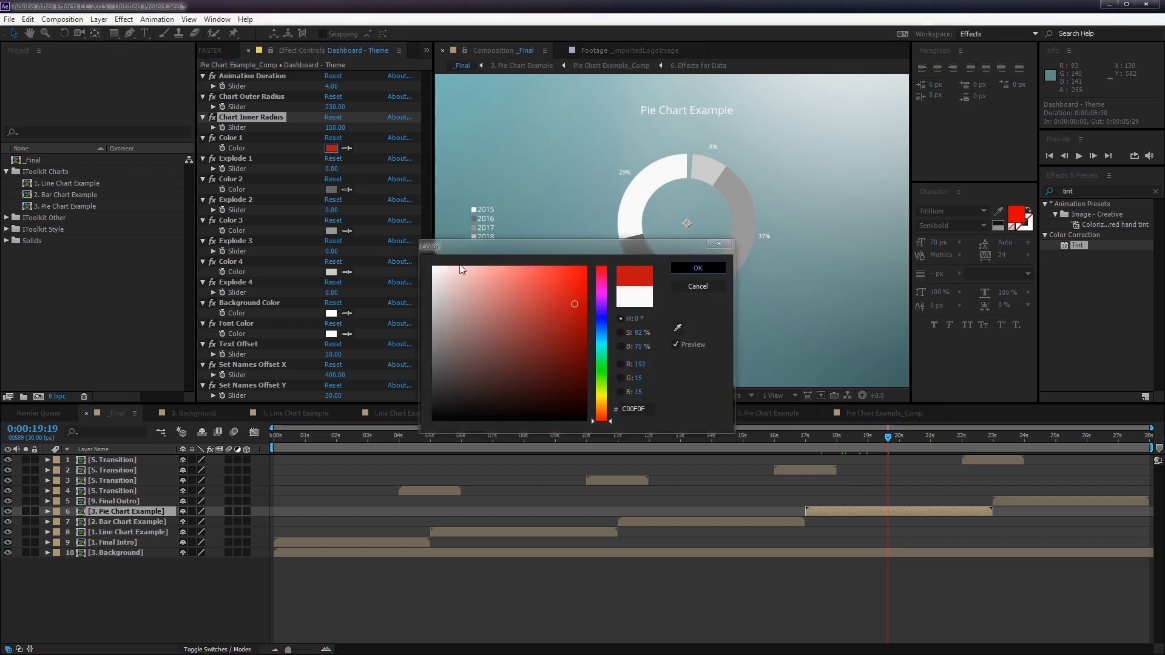
{"action": "left_click", "coordinate": [330, 189]}
{"action": "left_click", "coordinate": [601, 335]}
{"action": "left_click_drag", "start_coordinate": [554, 330], "coordinate": [558, 328]}
{"action": "left_click", "coordinate": [691, 264]}
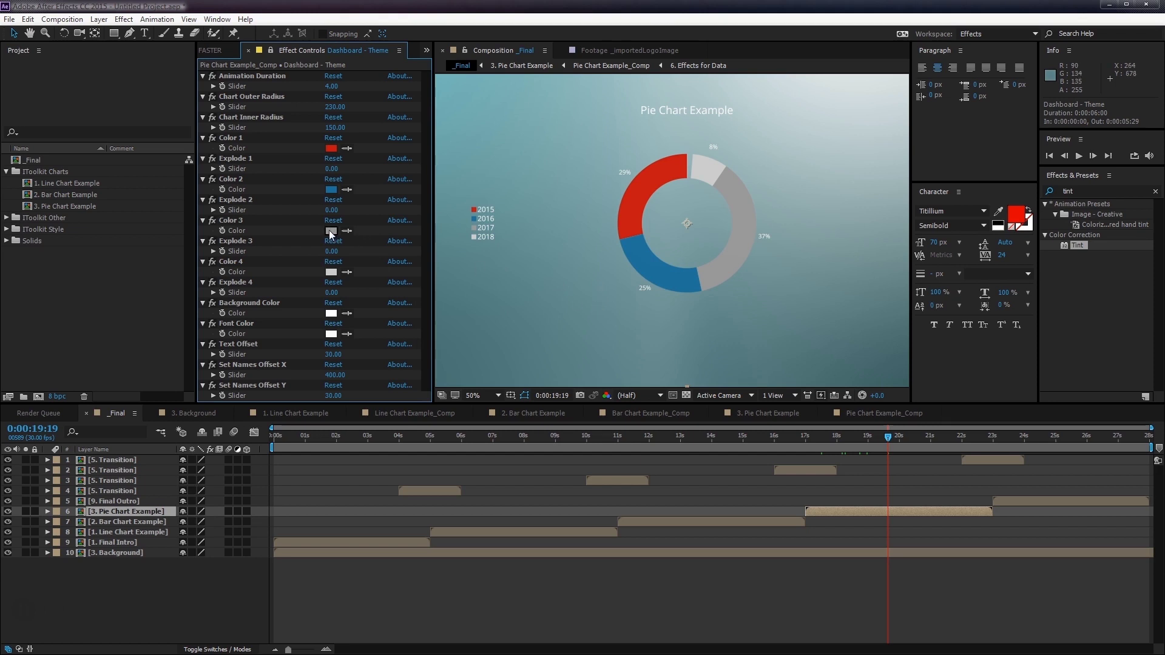
{"action": "left_click", "coordinate": [331, 230]}
{"action": "left_click", "coordinate": [600, 364]}
{"action": "left_click", "coordinate": [533, 361]}
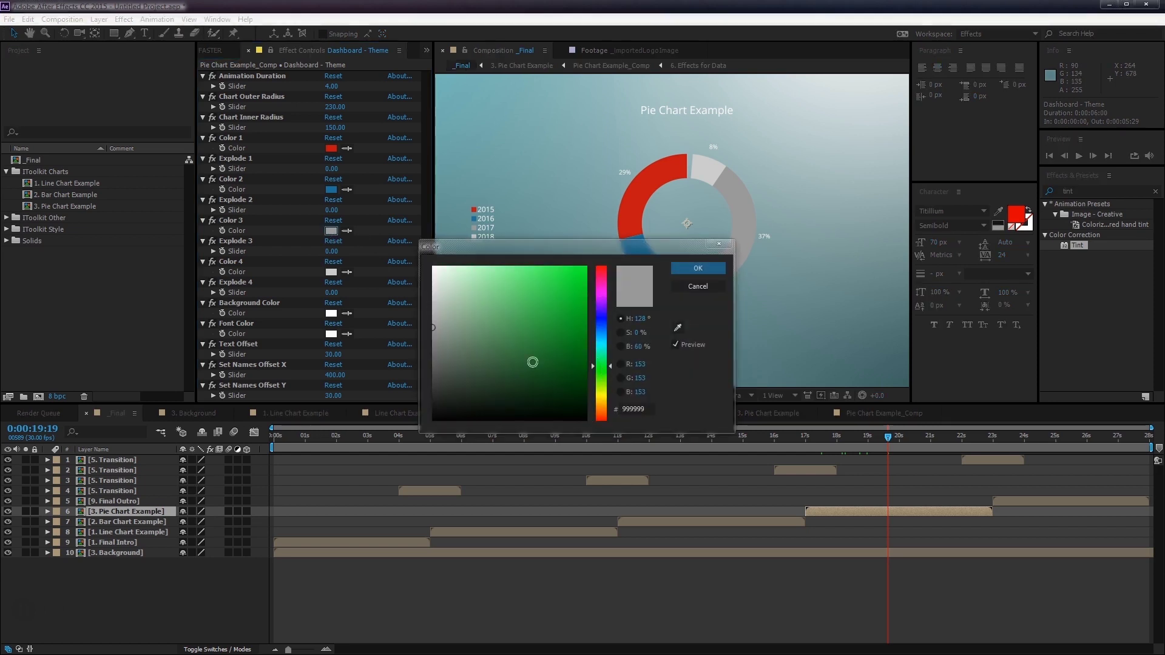
{"action": "left_click", "coordinate": [697, 270]}
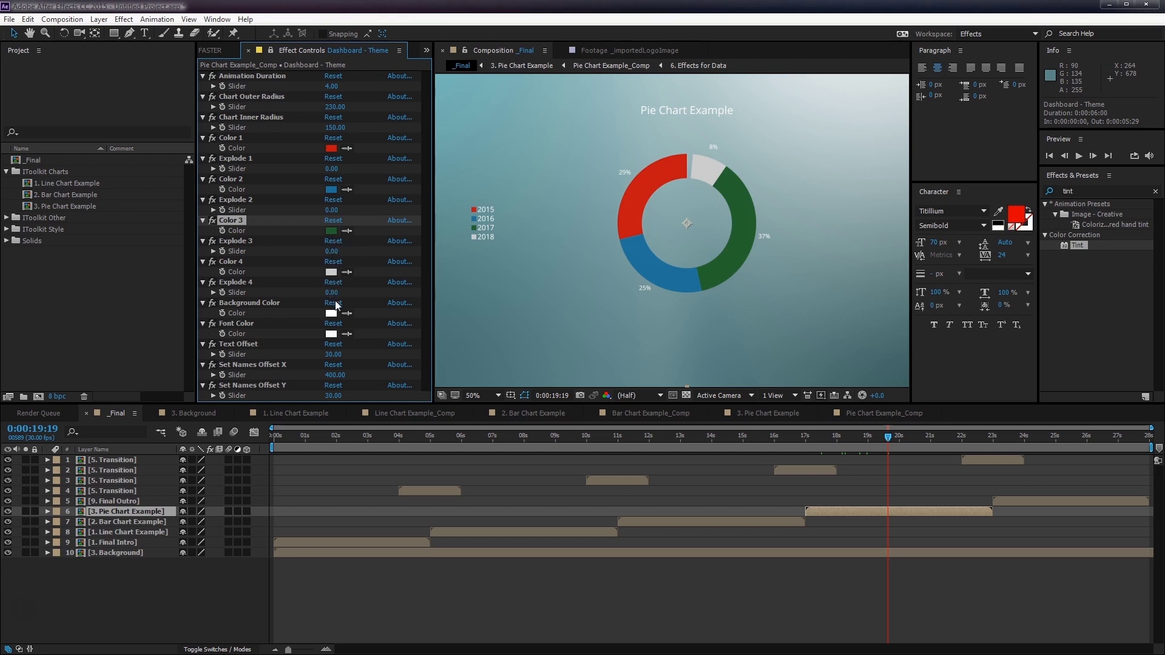
- Set the 2017 slice's Explode 3 to -20
{"action": "left_click", "coordinate": [331, 251]}
{"action": "type", "text": "-10"}
{"action": "key", "text": "Return"}
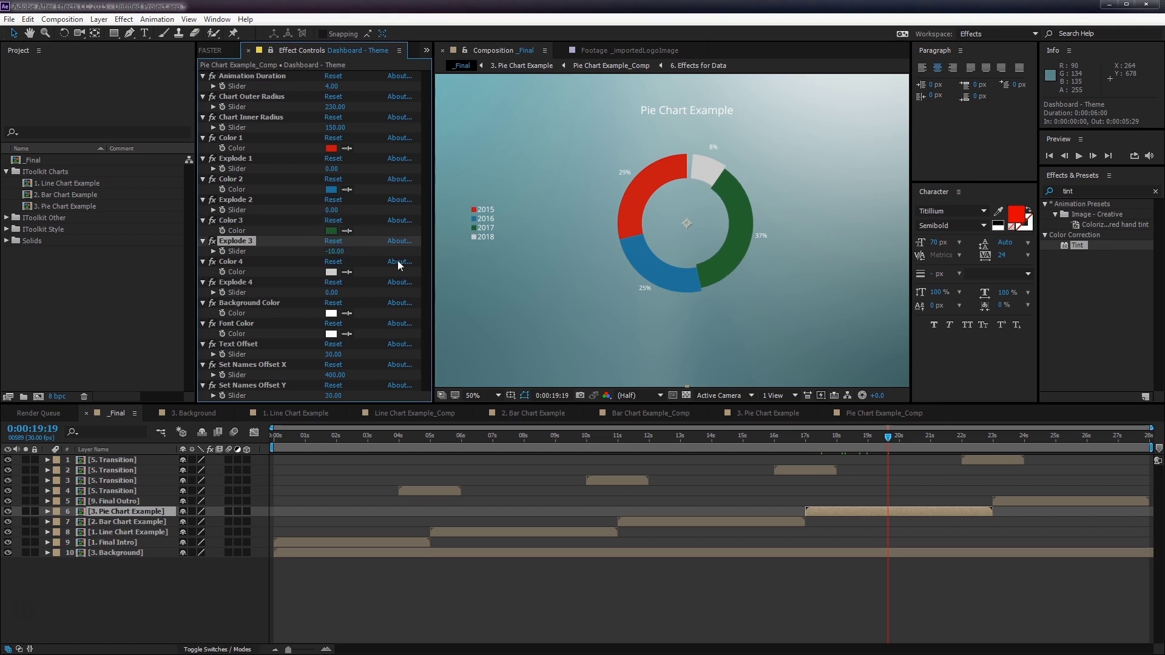
{"action": "left_click", "coordinate": [334, 251]}
{"action": "type", "text": "-"}
{"action": "type", "text": "20"}
{"action": "key", "text": "Return"}
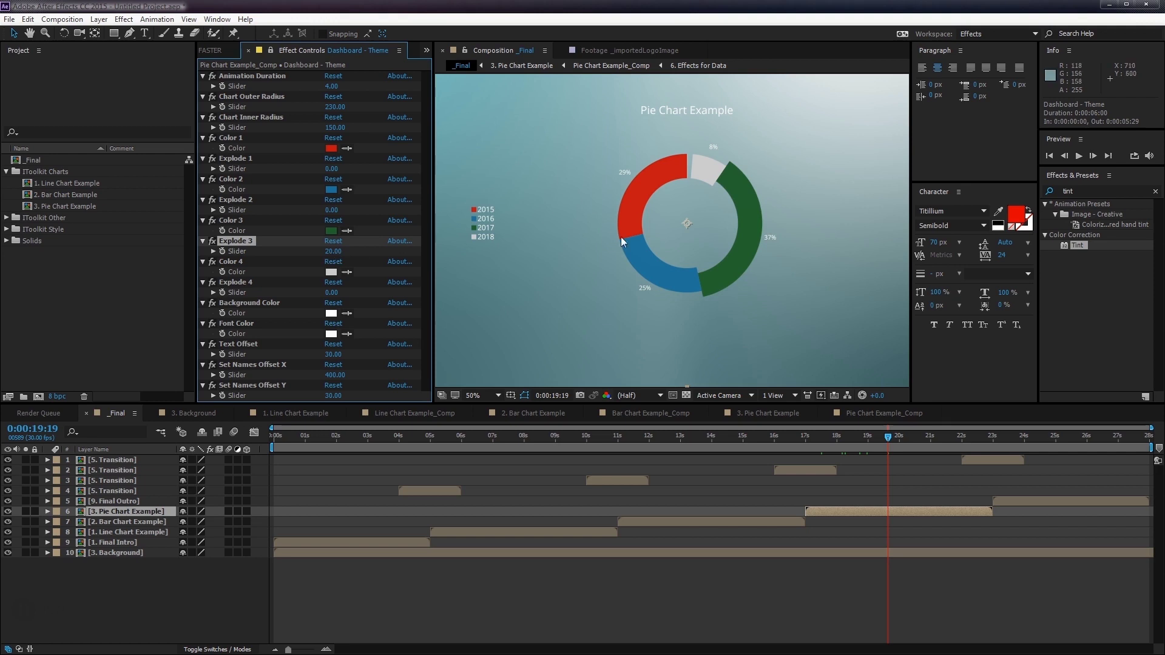
- Set the 2016 slice's Explode 2 to 10, replay, and select 3. Pie Chart Example
{"action": "left_click", "coordinate": [331, 211]}
{"action": "type", "text": "10"}
{"action": "key", "text": "Return"}
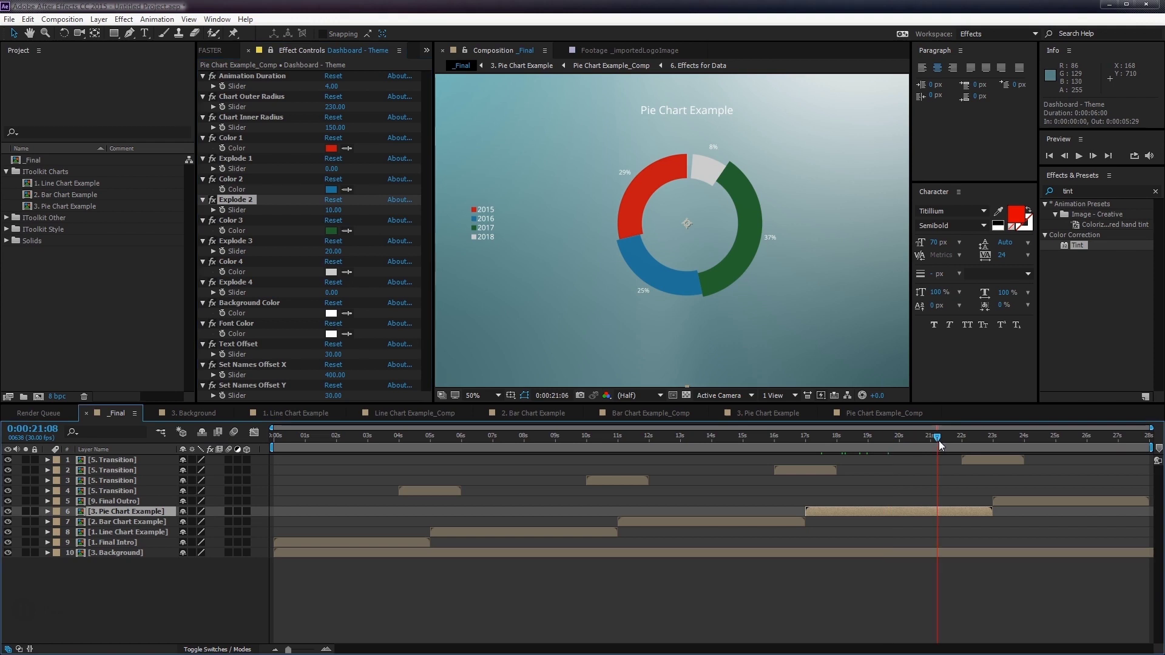
{"action": "left_click_drag", "start_coordinate": [938, 438], "coordinate": [875, 441]}
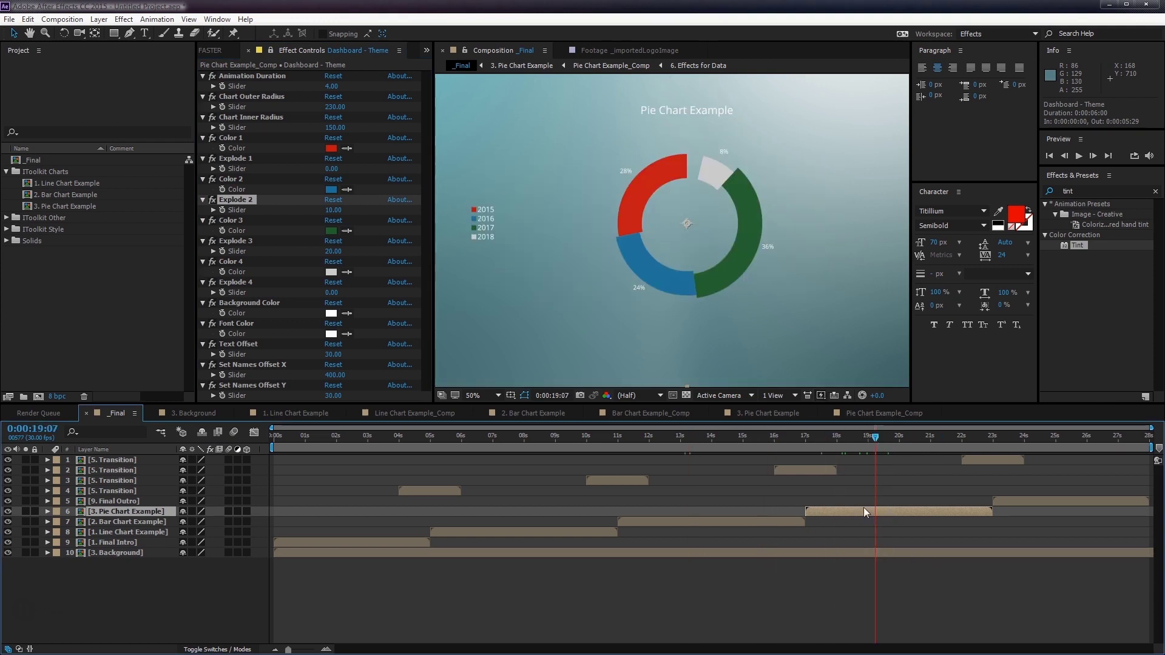
{"action": "left_click", "coordinate": [127, 515]}
- Delete the 3. Pie Chart Example composition from the IToolkit Charts folder
{"action": "left_click", "coordinate": [42, 172]}
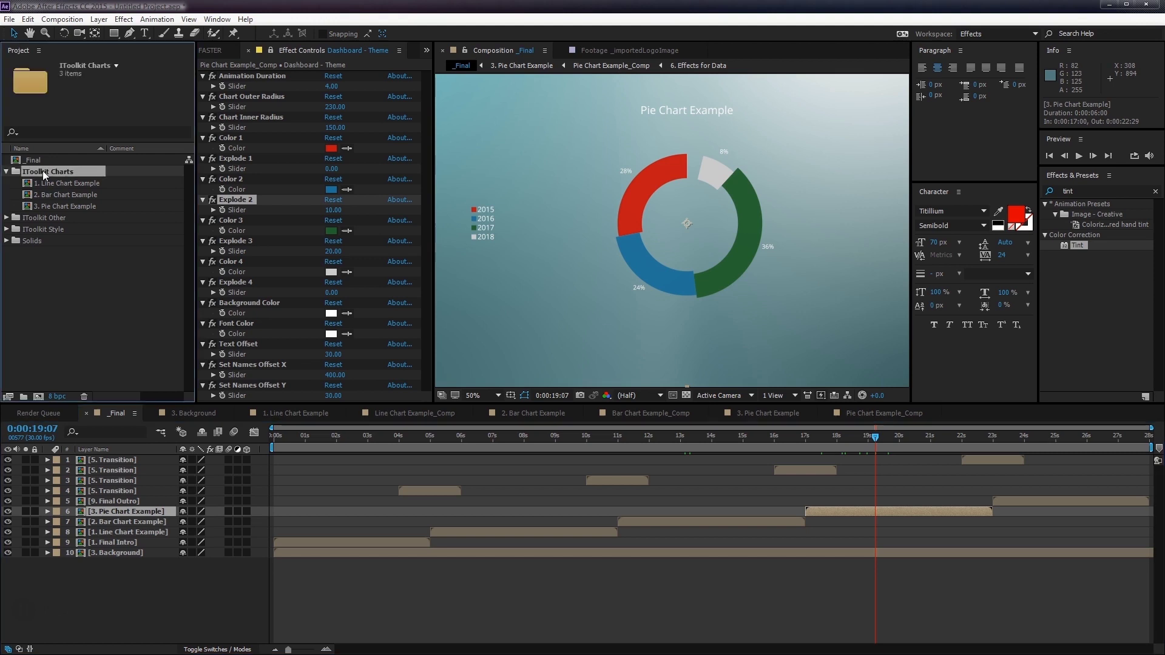
{"action": "left_click", "coordinate": [68, 206]}
{"action": "key", "text": "Delete"}
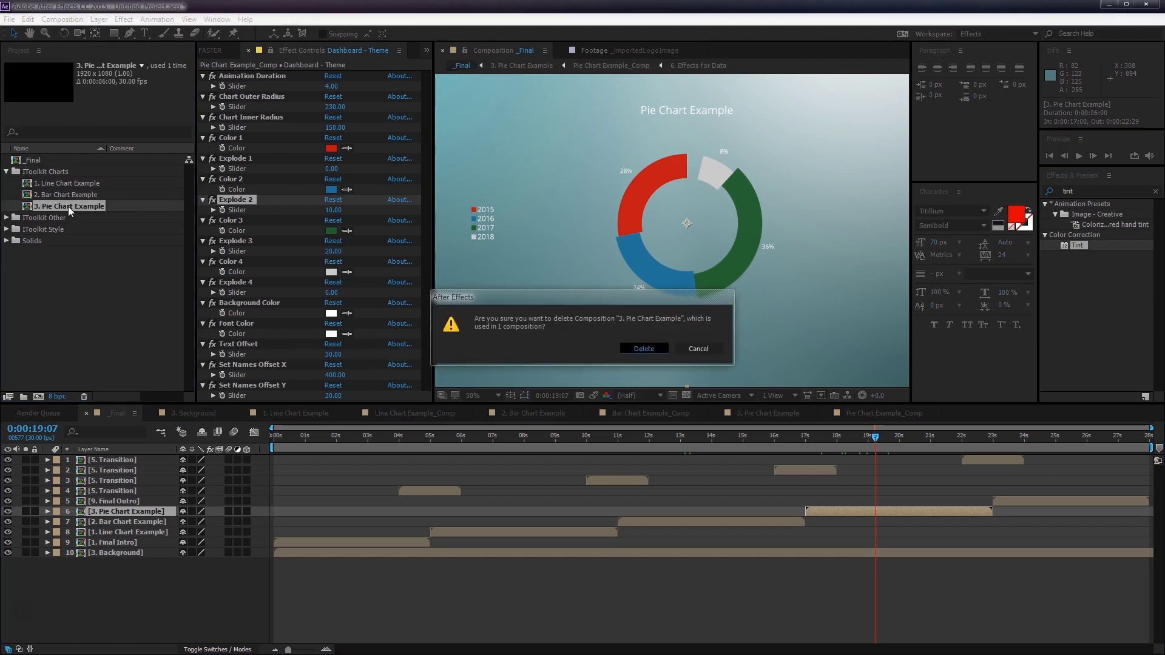
{"action": "key", "text": "Return"}
- Rebuild the _Final comp with Build Final and preview the full bar chart around 14 seconds
{"action": "left_click", "coordinate": [225, 47]}
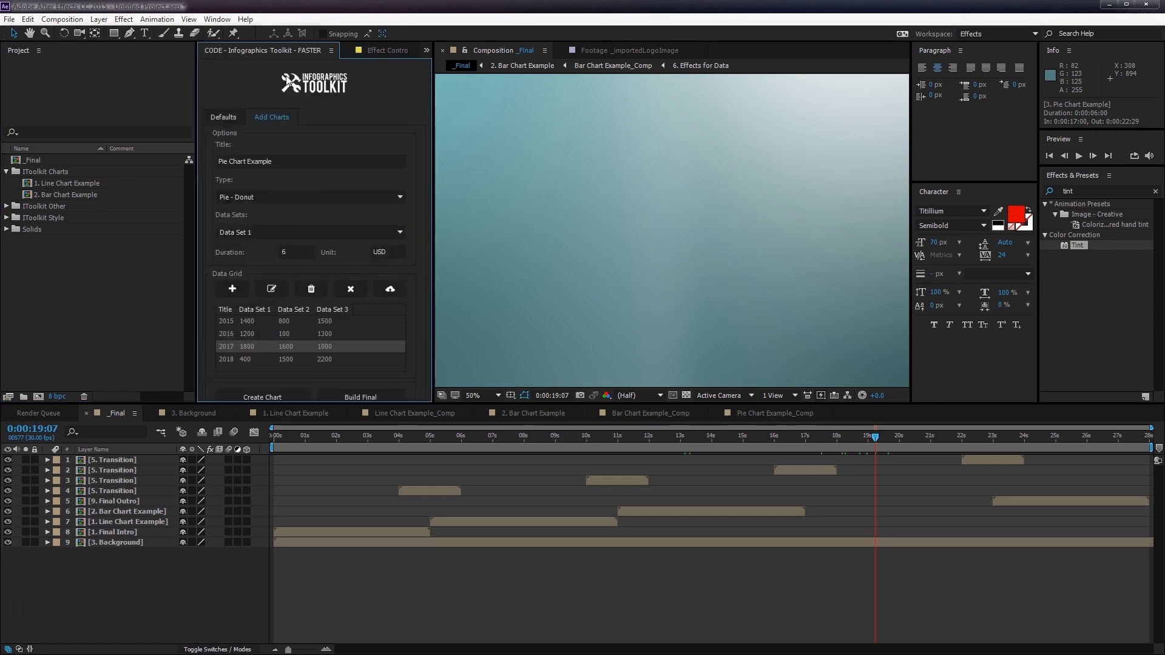
{"action": "left_click", "coordinate": [372, 395]}
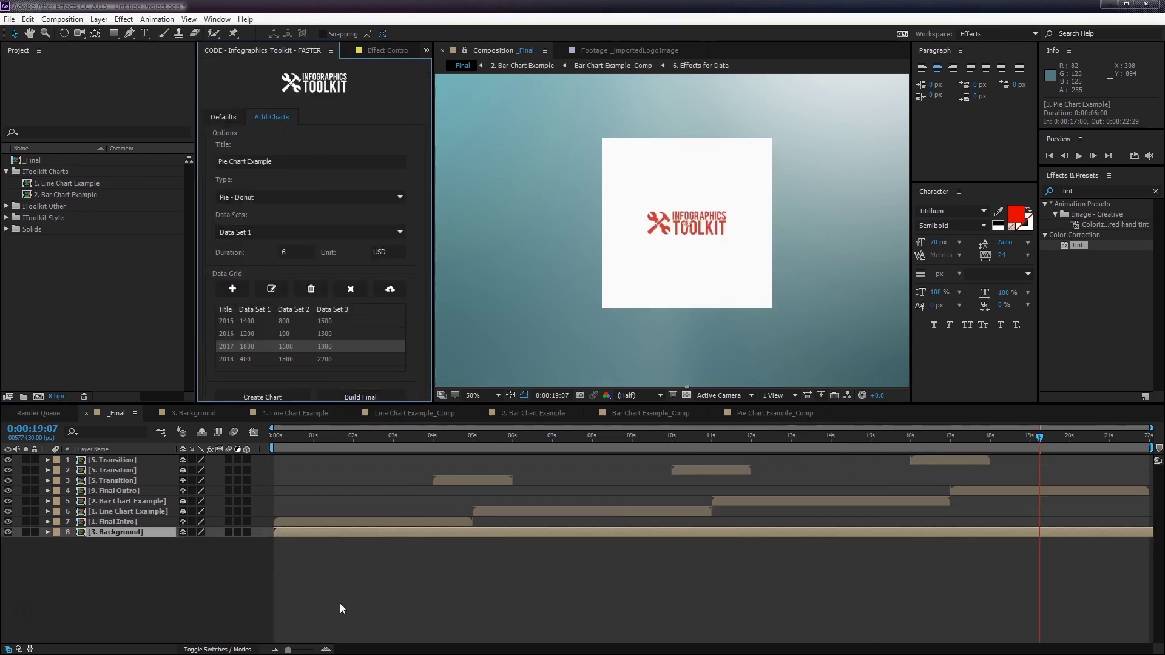
{"action": "left_click", "coordinate": [656, 435]}
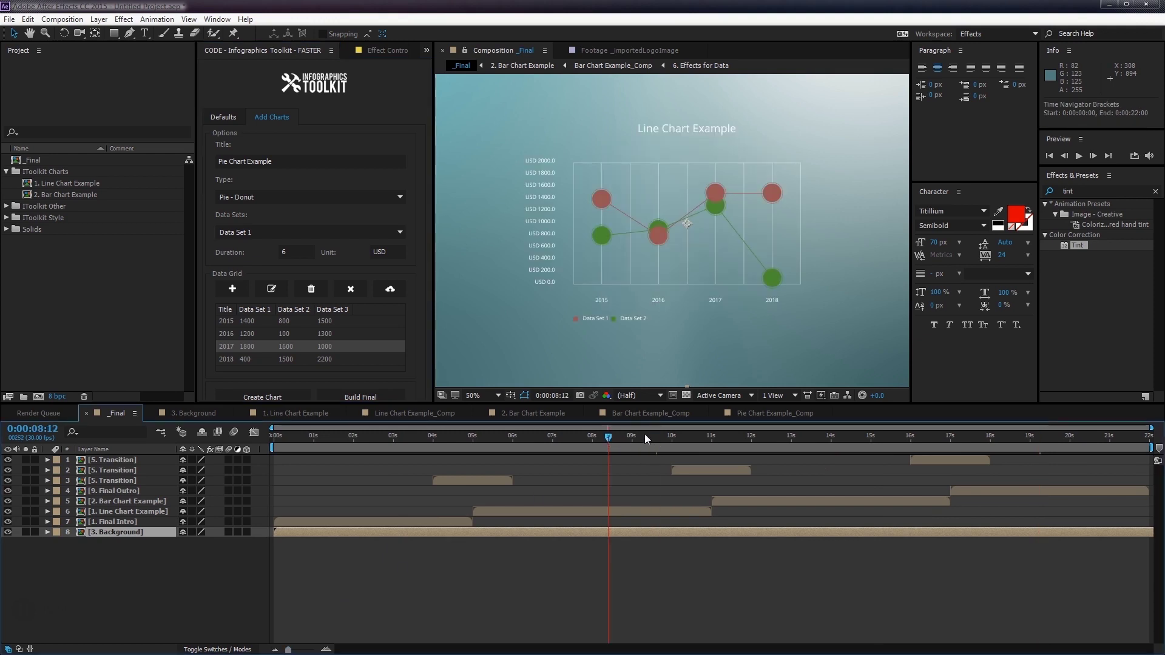
{"action": "left_click", "coordinate": [786, 437]}
{"action": "left_click", "coordinate": [827, 437]}
{"action": "left_click", "coordinate": [835, 435]}
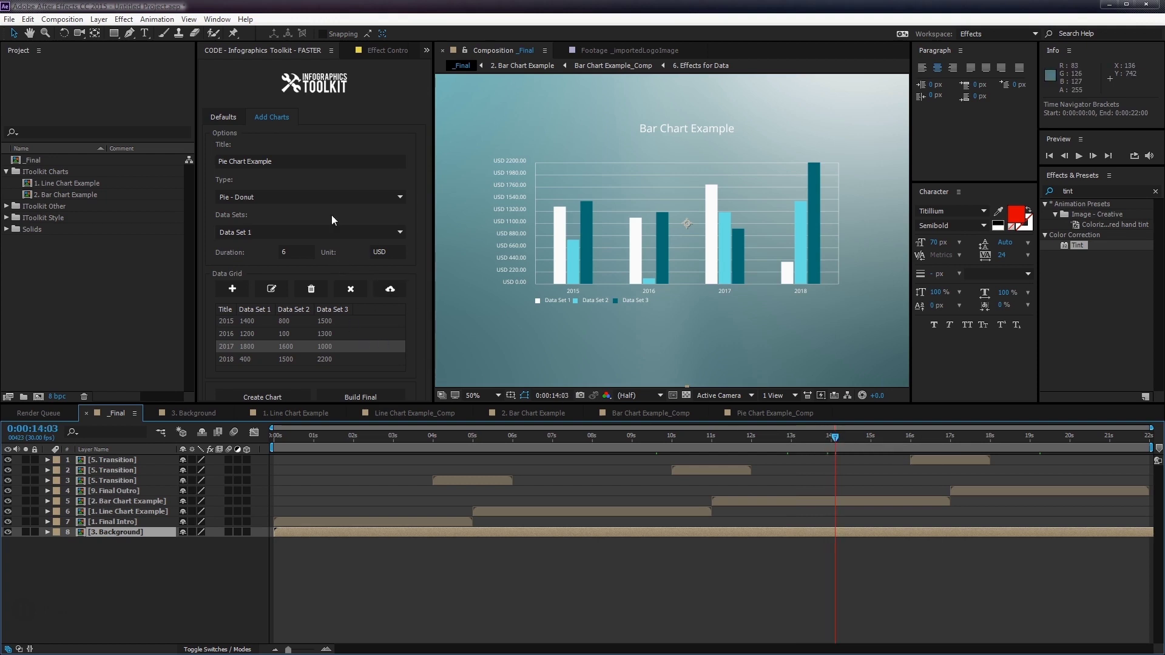
- Make the upper panels taller, then run the toolkit update check twice, dismissing each no-updates alert
{"action": "left_click_drag", "start_coordinate": [412, 405], "coordinate": [418, 467]}
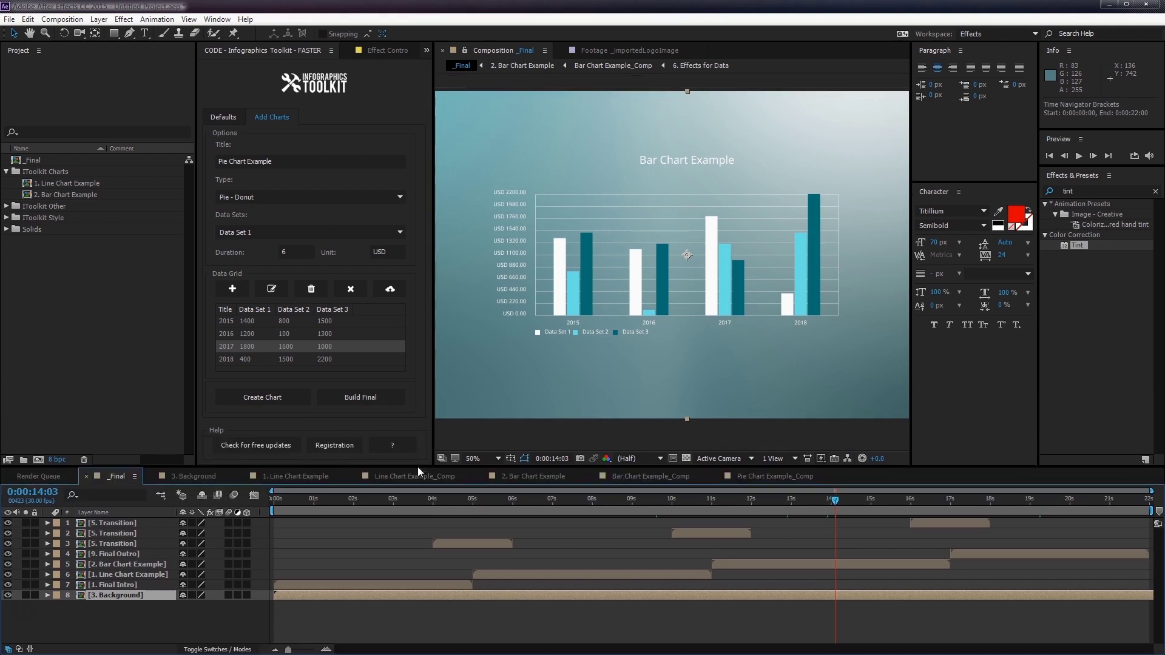
{"action": "left_click", "coordinate": [256, 446]}
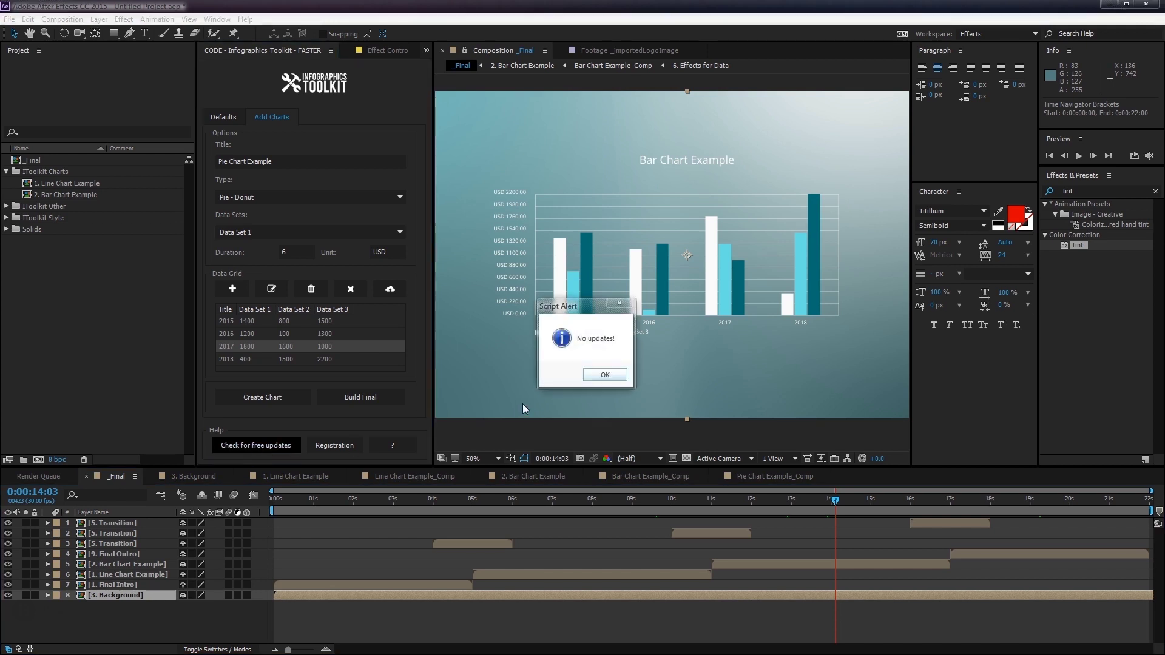
{"action": "left_click", "coordinate": [600, 374]}
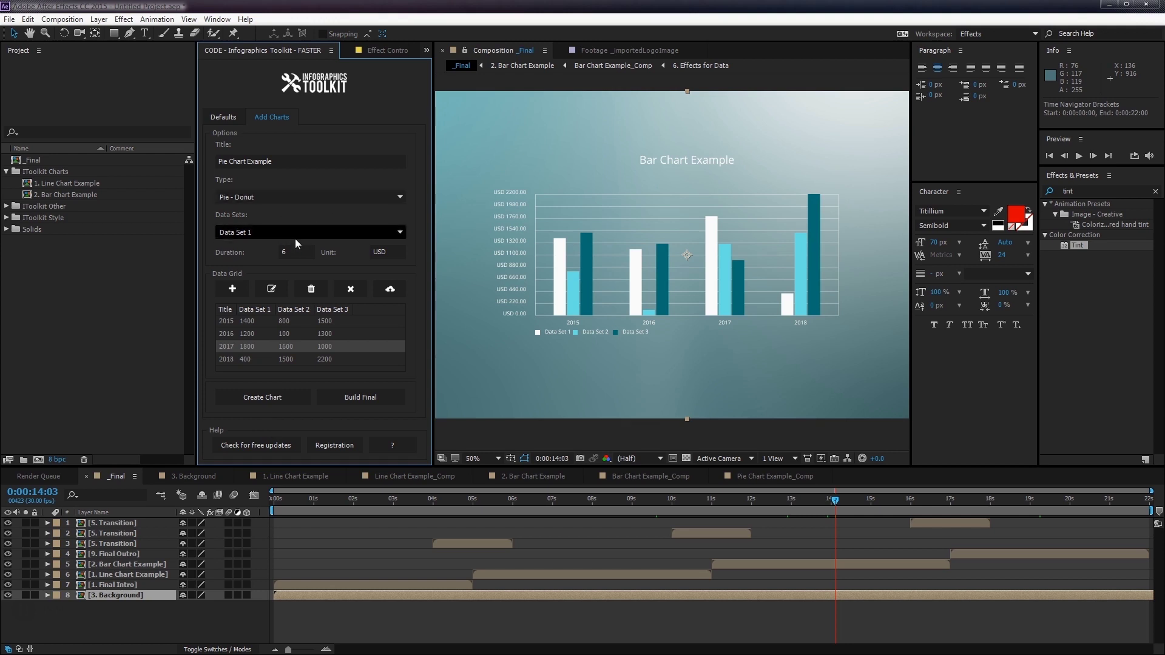
{"action": "left_click", "coordinate": [263, 446]}
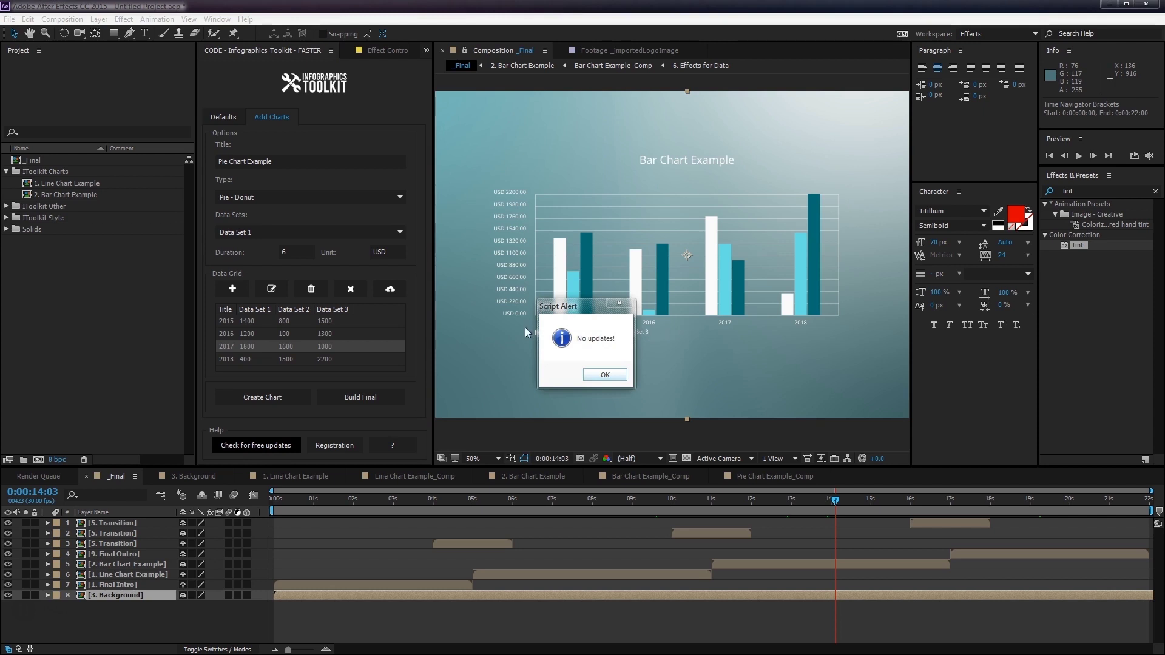
{"action": "left_click", "coordinate": [604, 375]}
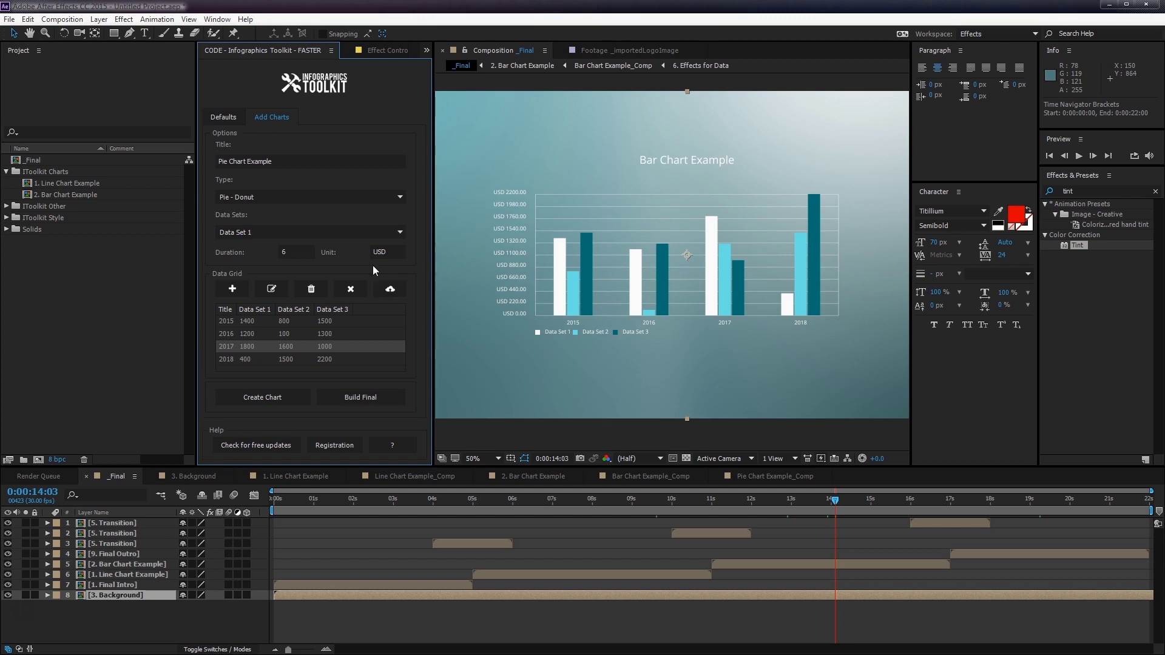
{"action": "left_click", "coordinate": [222, 119]}
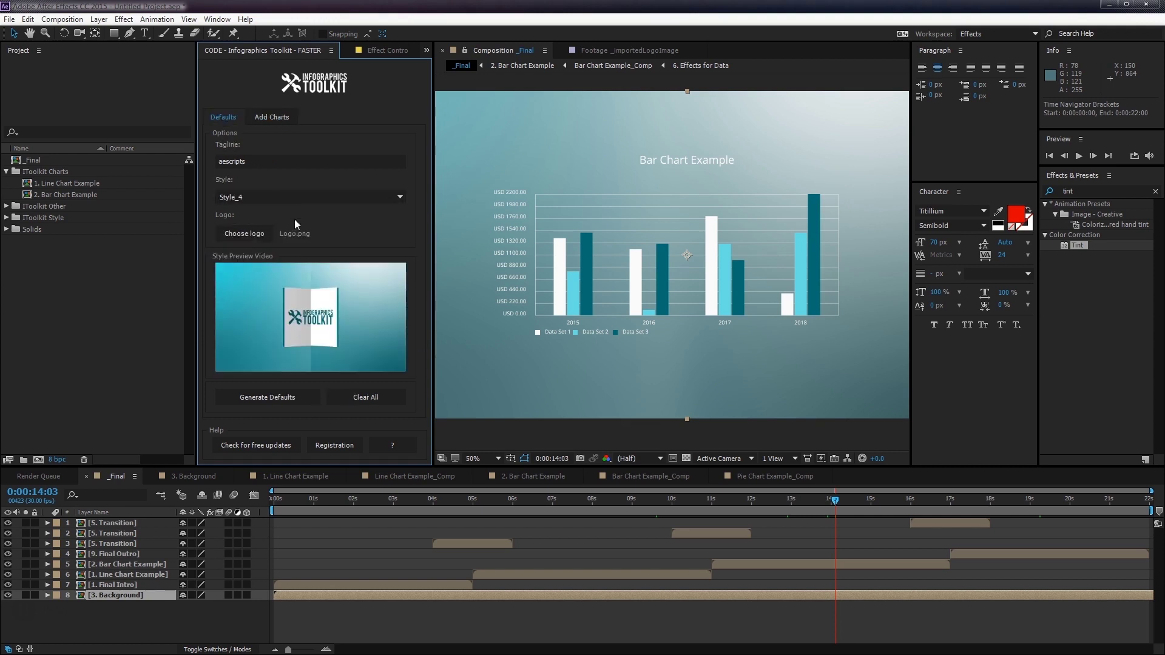
{"action": "left_click", "coordinate": [294, 196]}
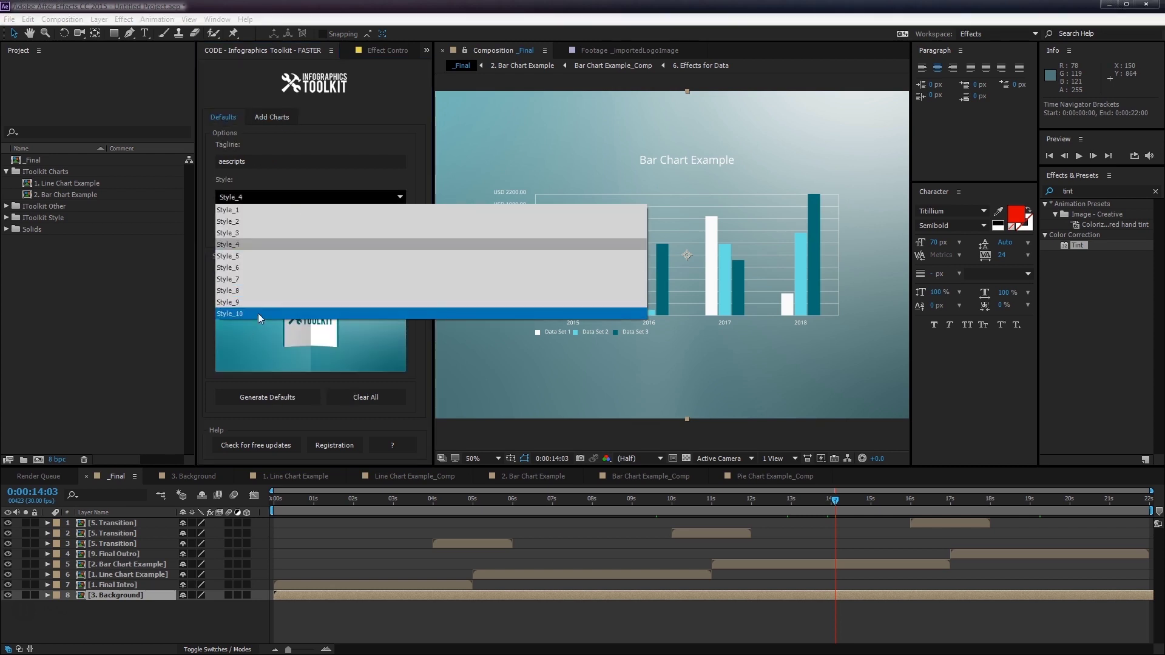
{"action": "left_click", "coordinate": [322, 183]}
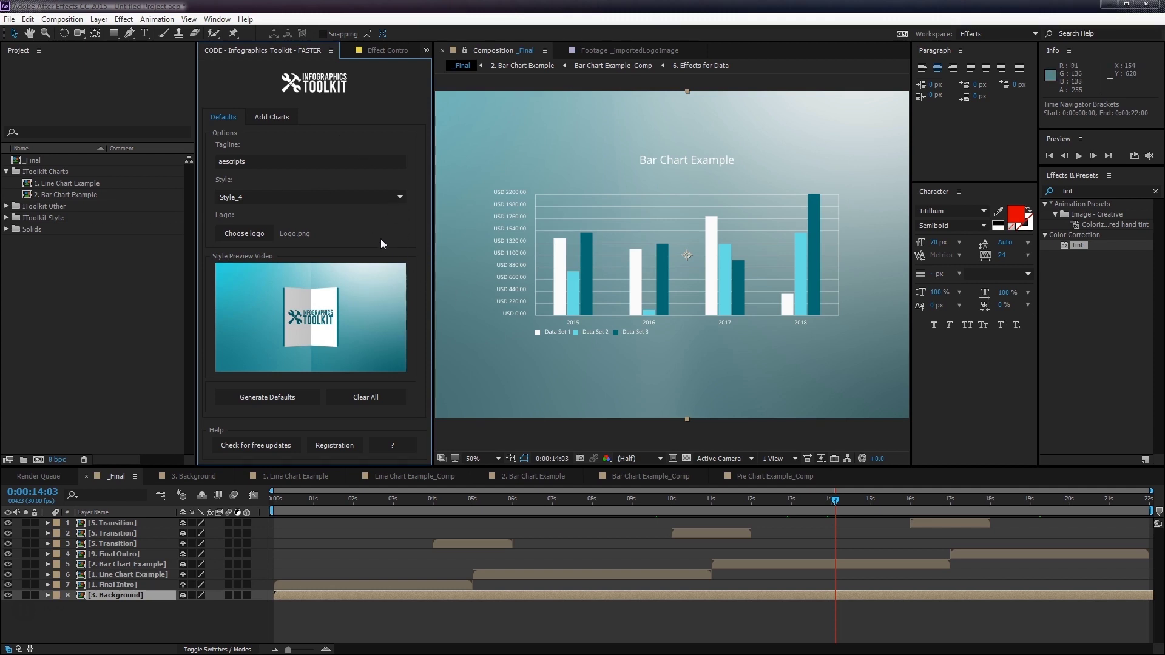
{"action": "left_click", "coordinate": [280, 117]}
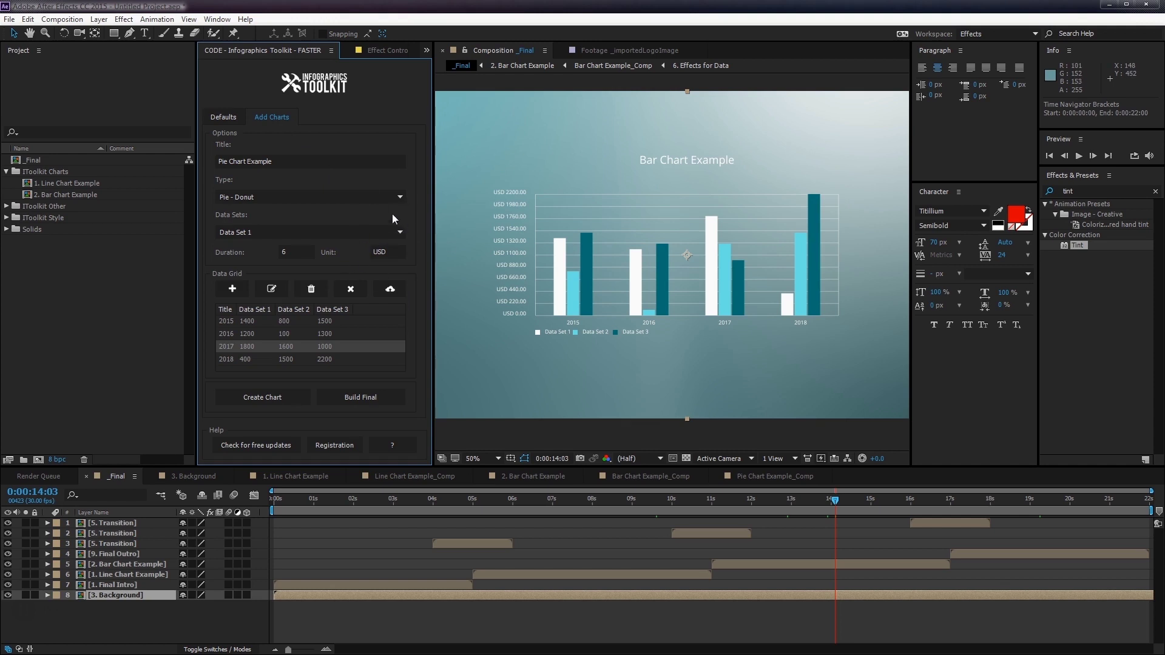